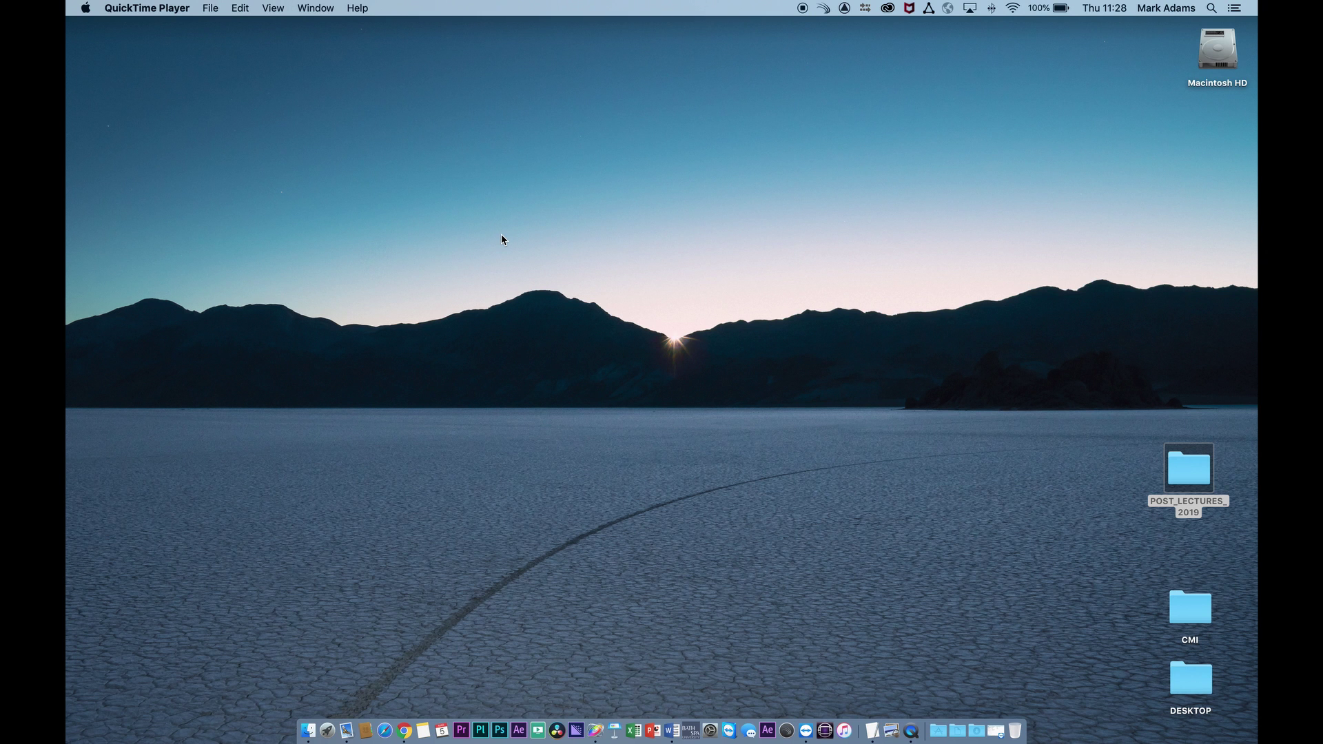
# Open POST_LECTURES_2019 > LECTURE_7A and expand the HIGH_RES folder to list its clips.
pyautogui.click(502, 235)
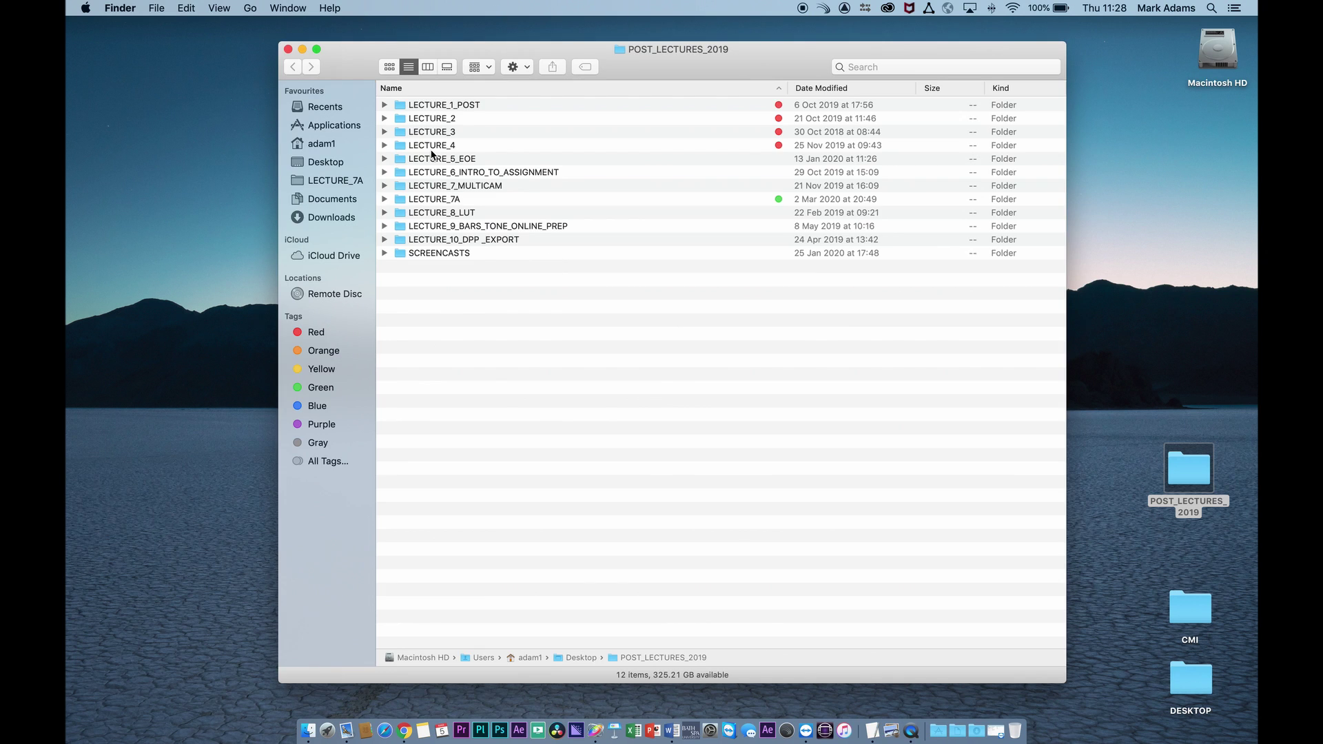
pyautogui.click(335, 180)
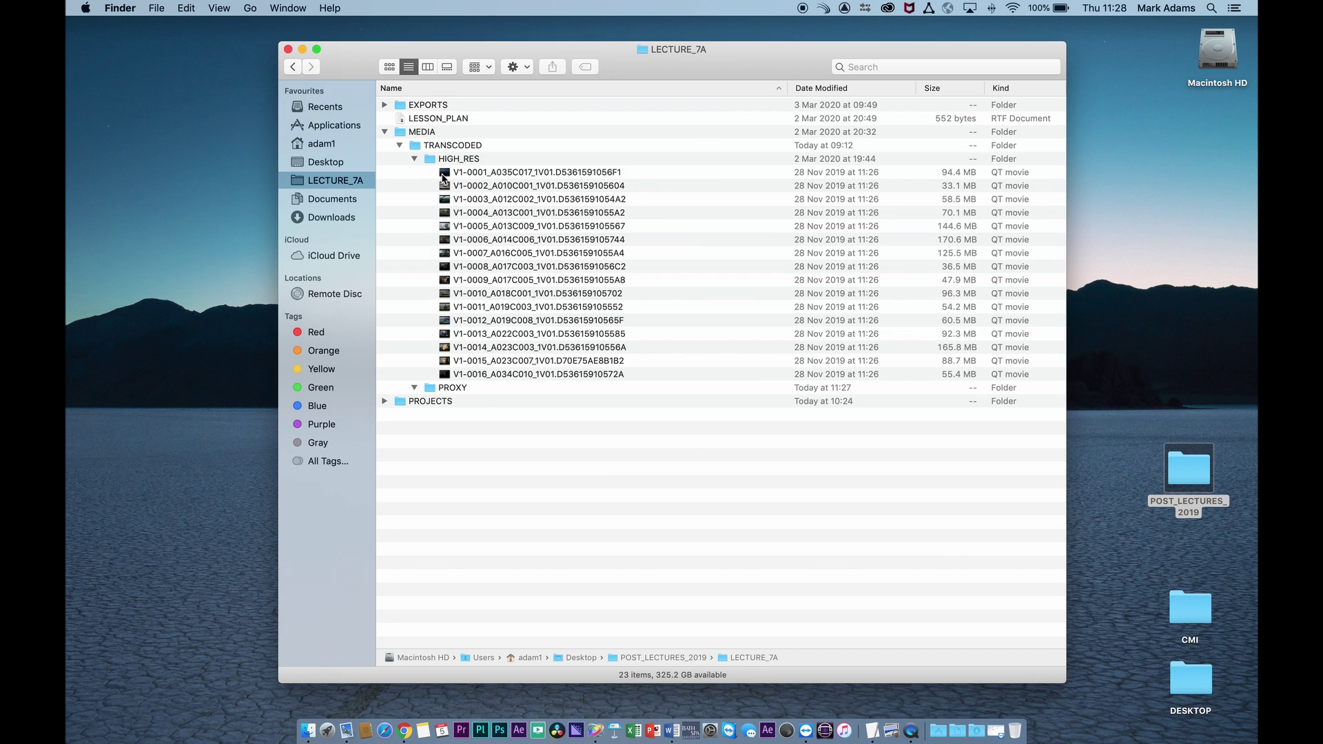
pyautogui.click(416, 160)
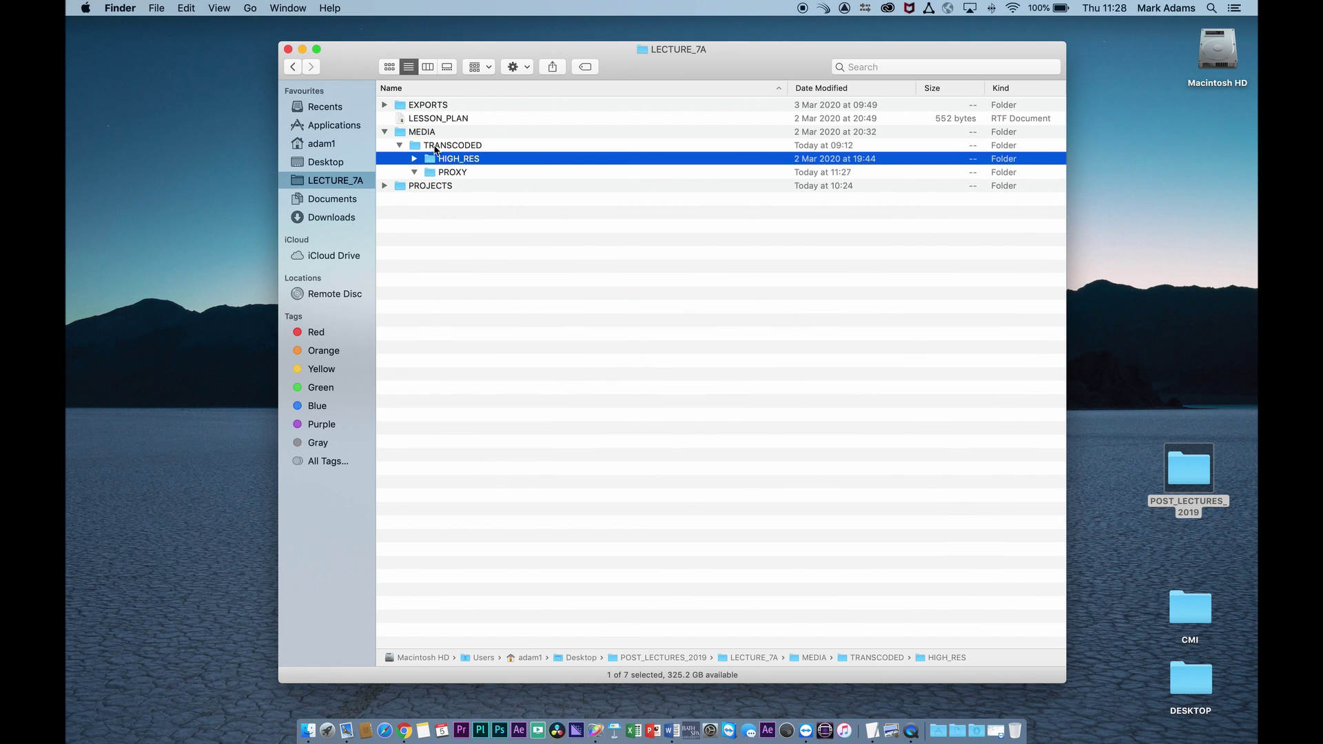
pyautogui.click(415, 159)
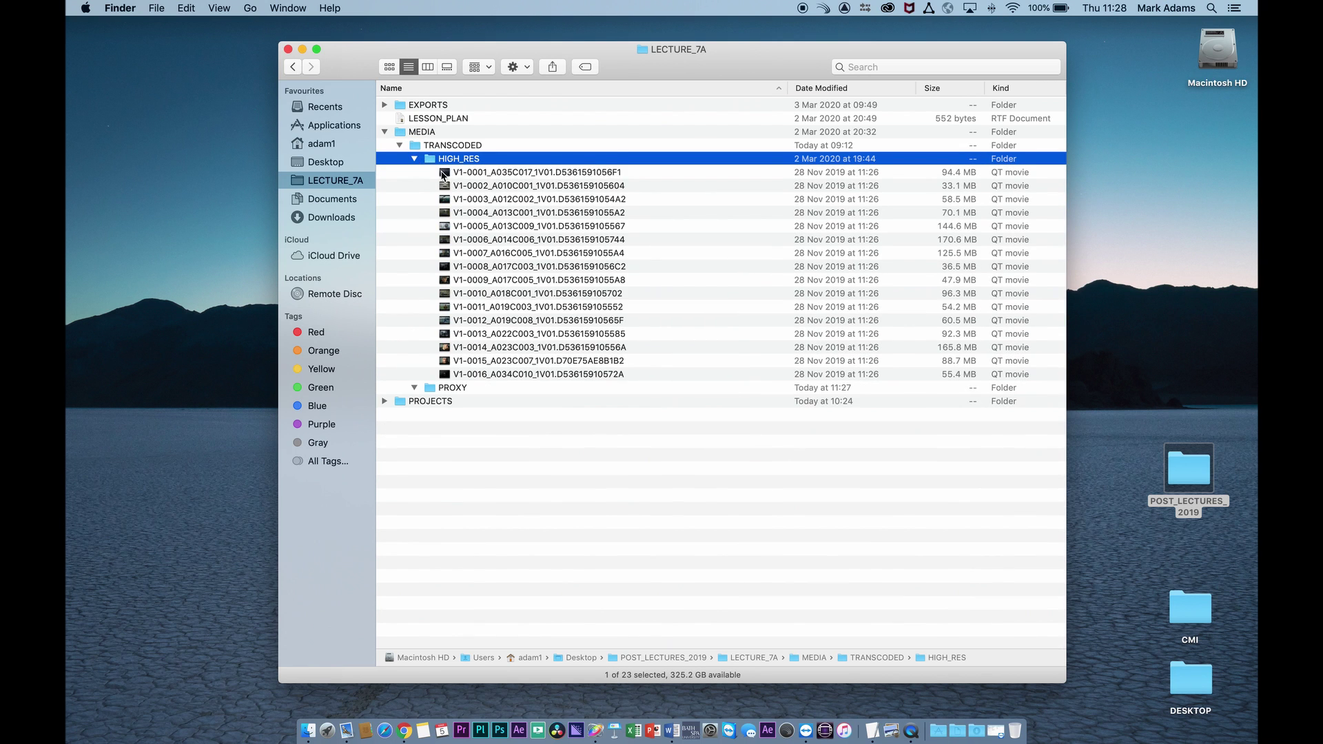
# Preview the first HIGH_RES clip, V1-0001, and the next one in Quick Look.
pyautogui.click(444, 174)
pyautogui.press('space')
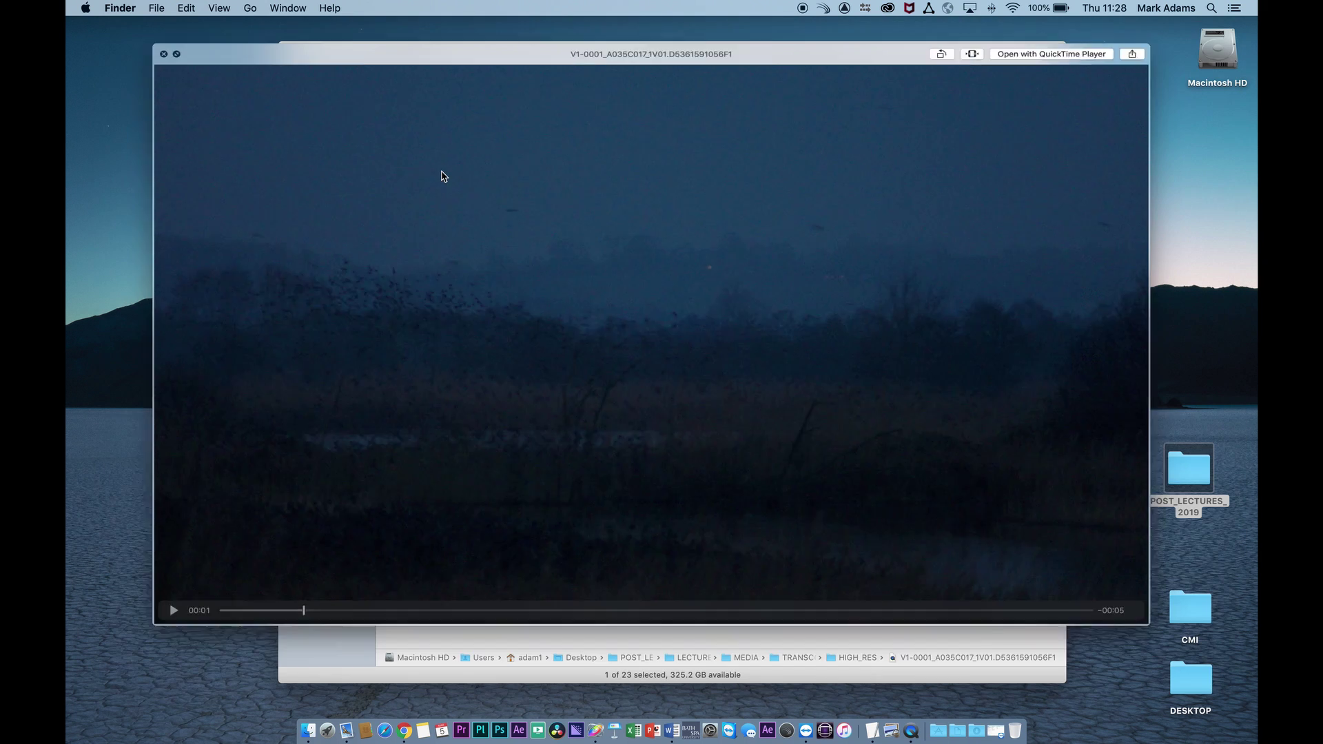
pyautogui.press('space')
pyautogui.press('Down')
pyautogui.press('Down')
pyautogui.press('Down')
pyautogui.press('Down')
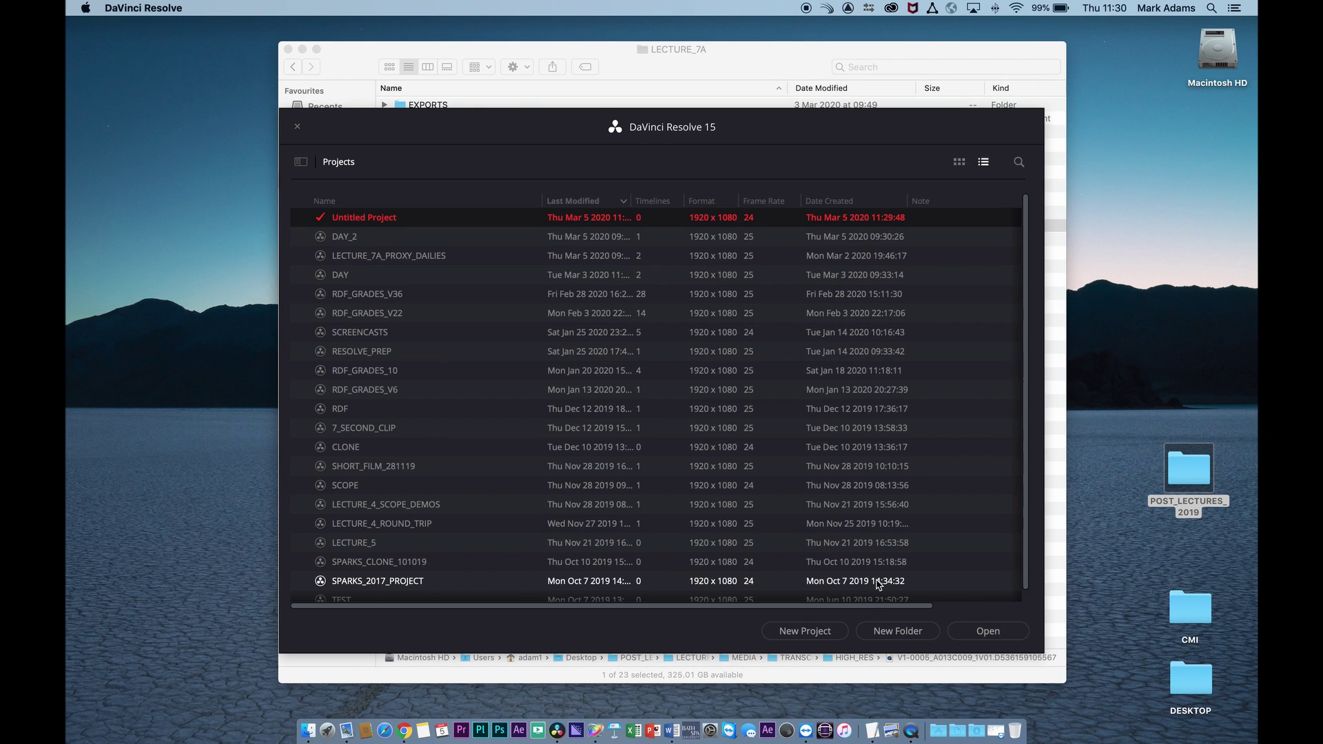
# Create a new project named DAILIES and go back to the Projects list.
pyautogui.click(826, 633)
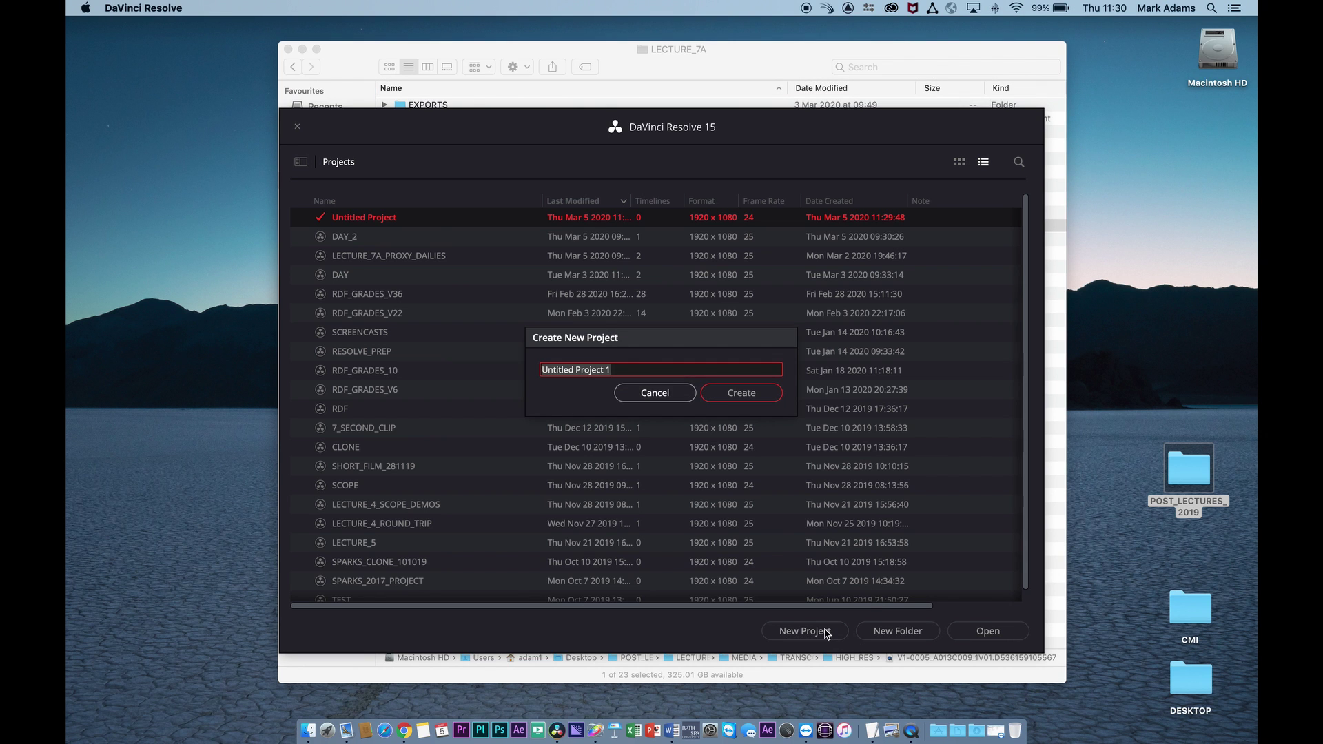
pyautogui.write('DAILIES')
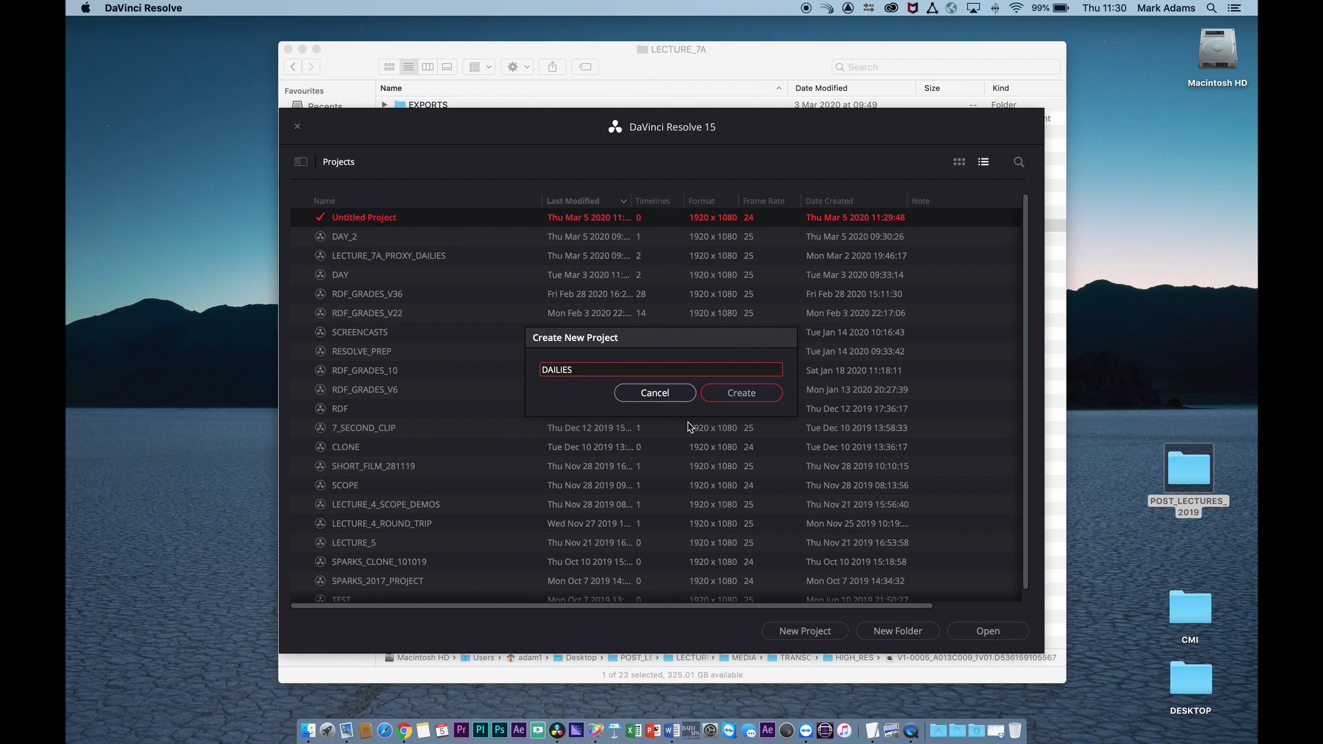
pyautogui.click(743, 393)
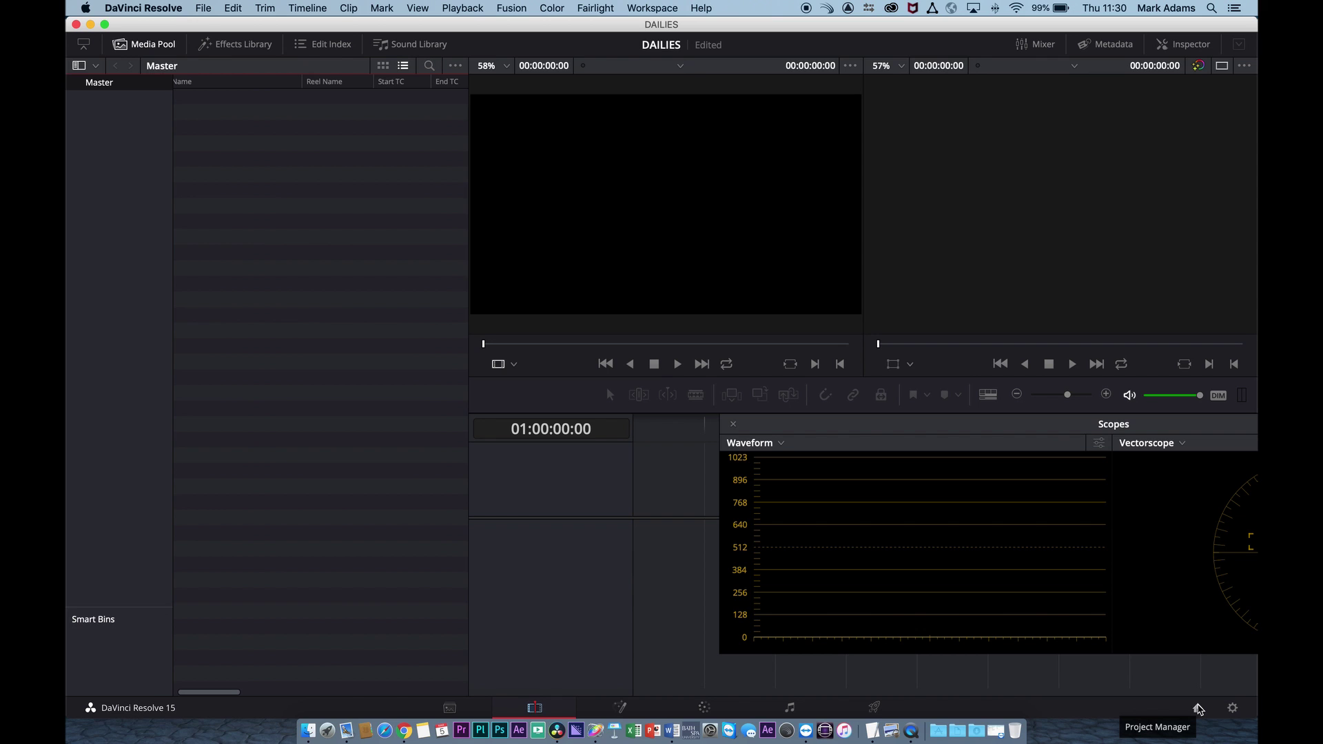
pyautogui.click(1197, 708)
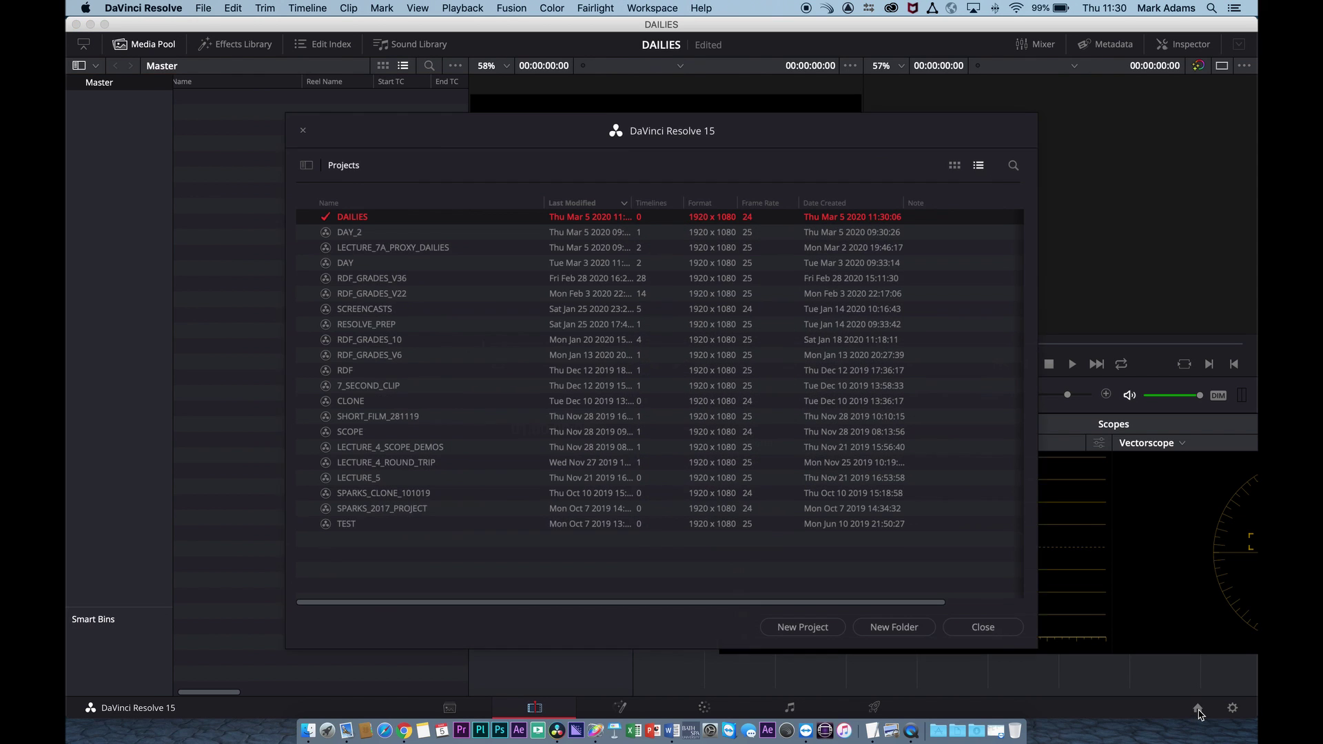
# Save DAILIES project settings: 25 fps timeline, HD 1080p 25 monitoring, single-link SDI.
pyautogui.rightClick(354, 219)
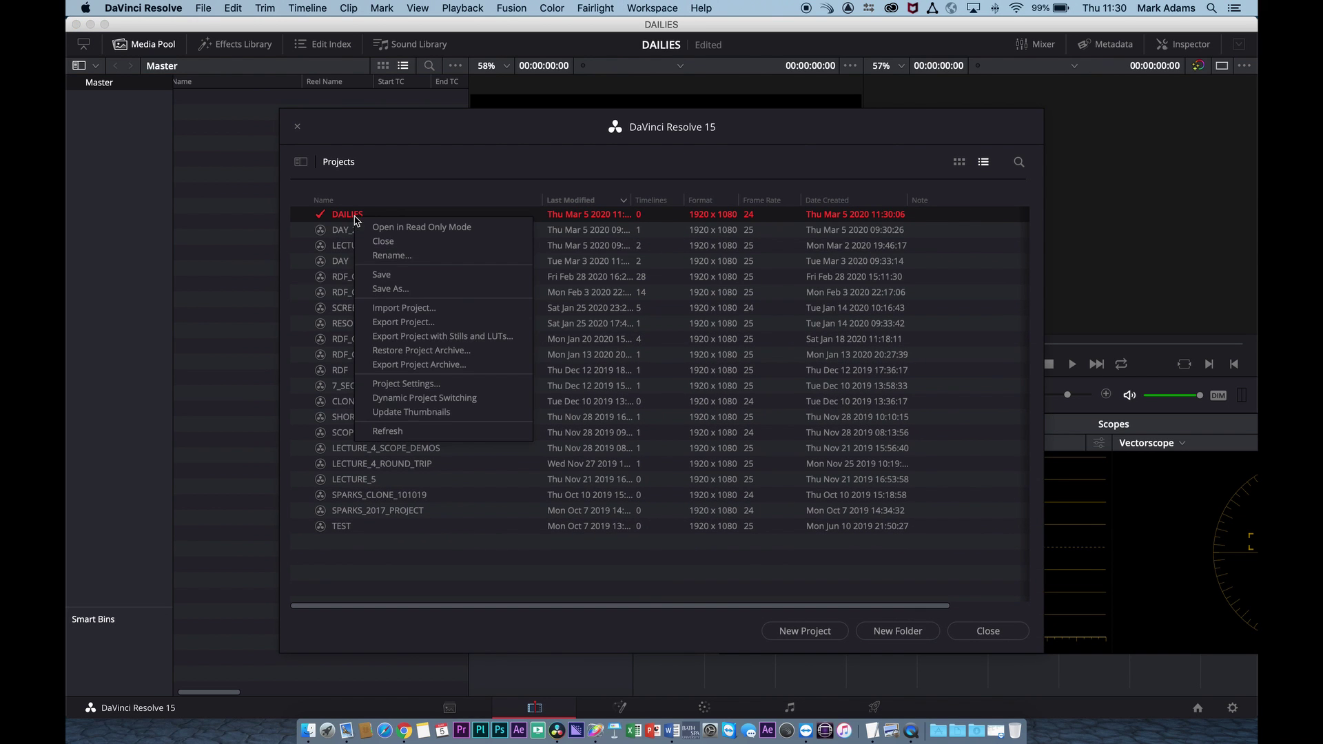
pyautogui.click(407, 384)
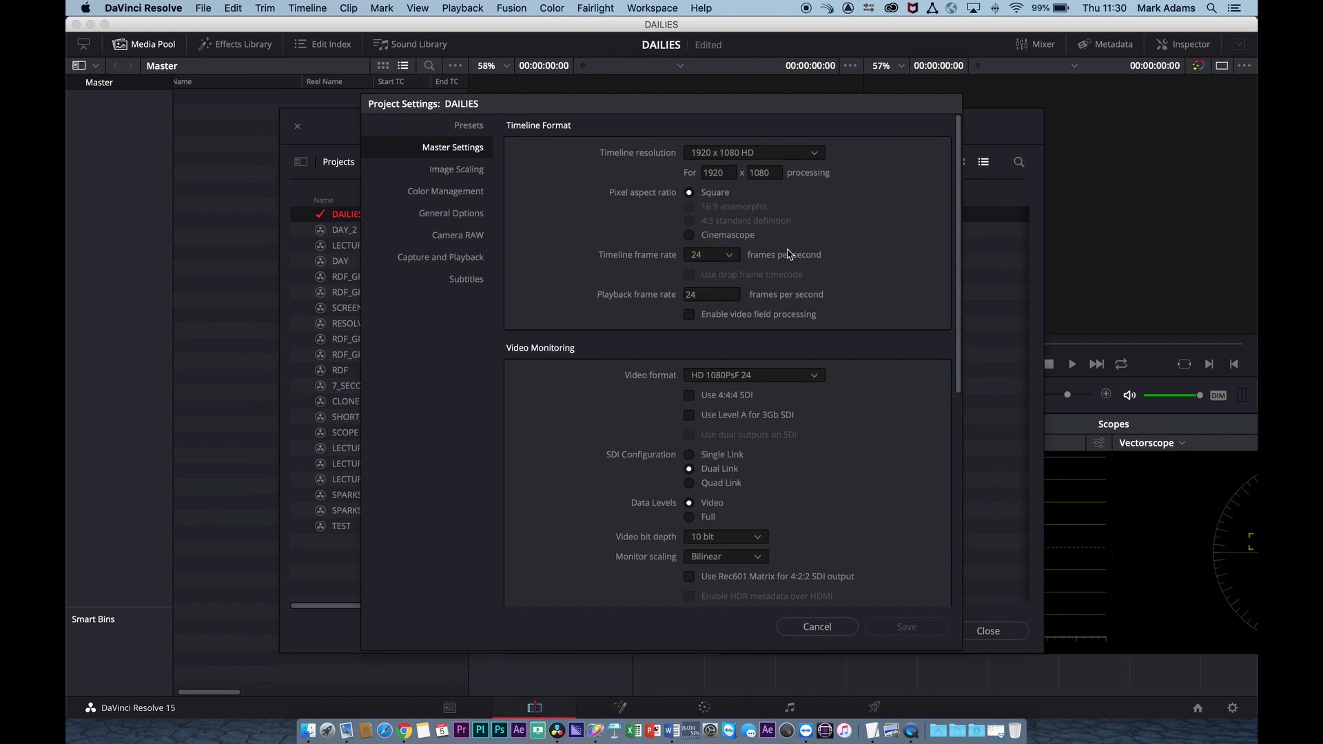
pyautogui.click(729, 254)
pyautogui.click(721, 332)
pyautogui.click(721, 295)
pyautogui.click(870, 308)
pyautogui.click(794, 378)
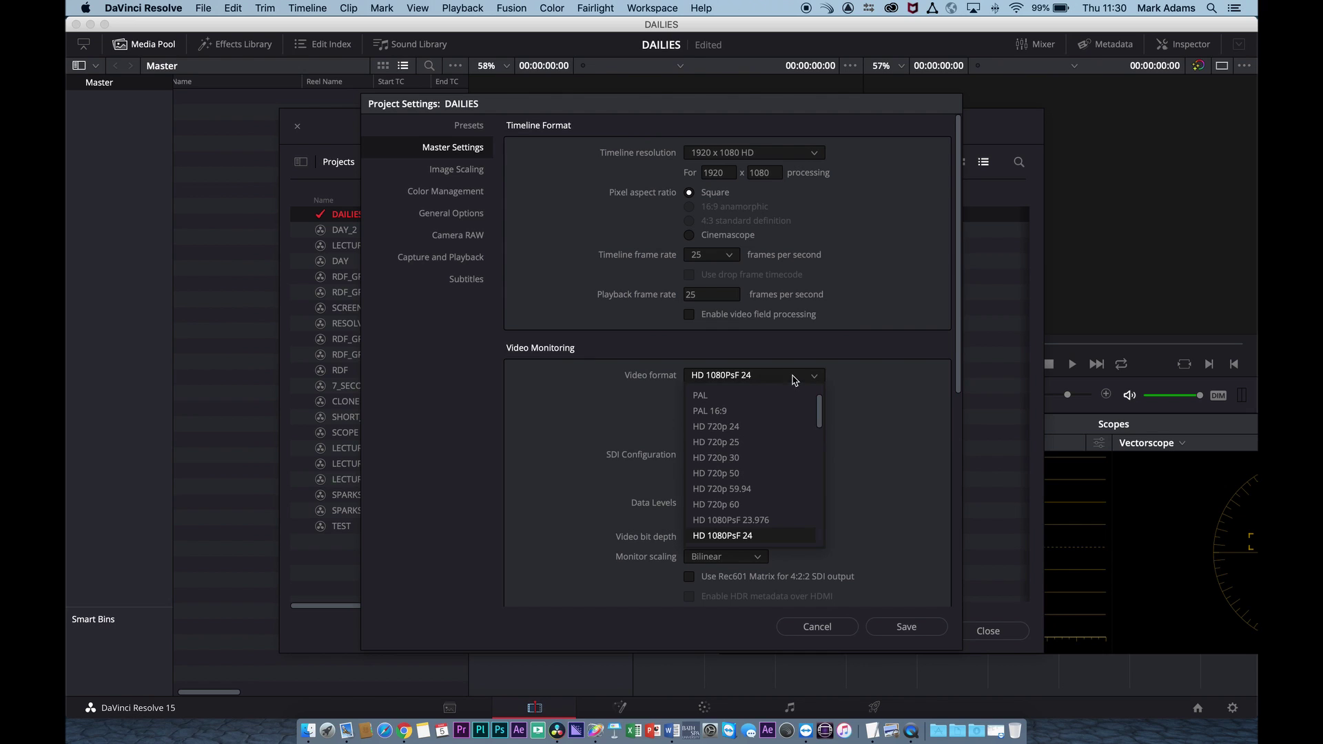
pyautogui.moveTo(820, 416); pyautogui.dragTo(820, 444)
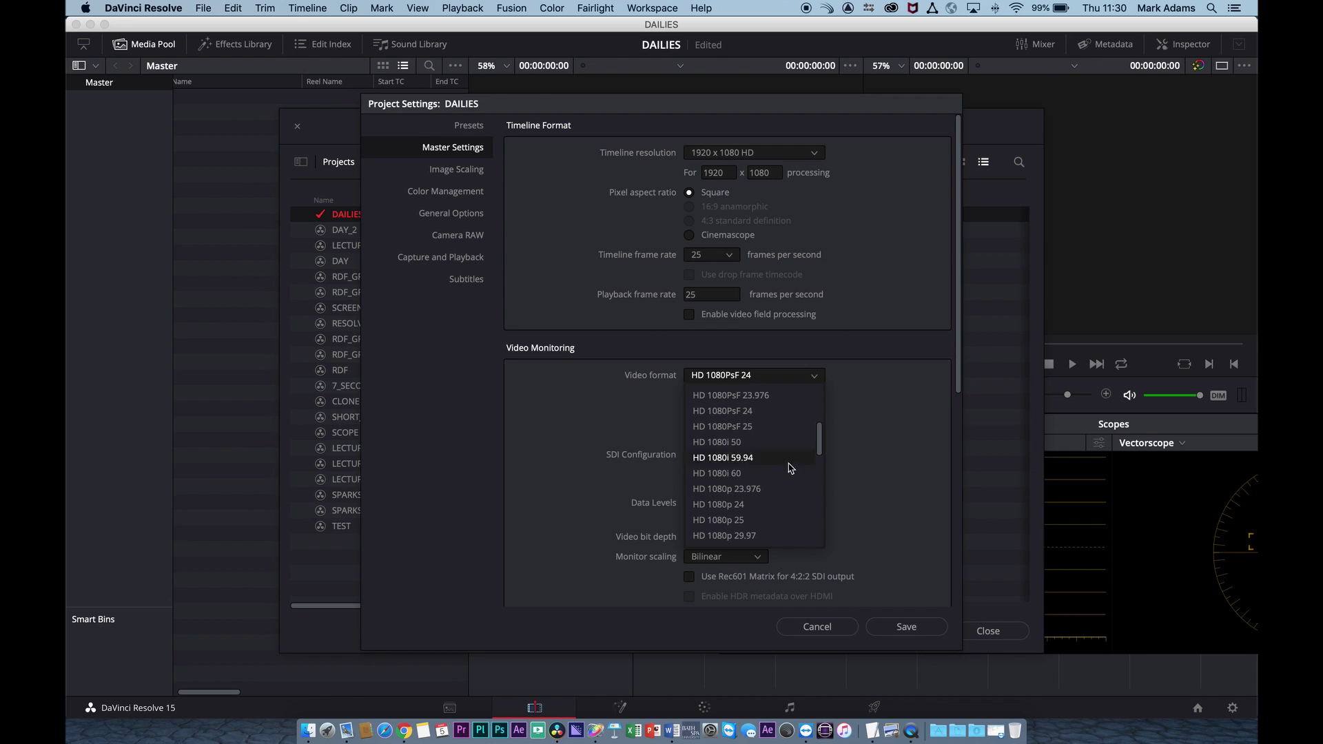
pyautogui.click(750, 521)
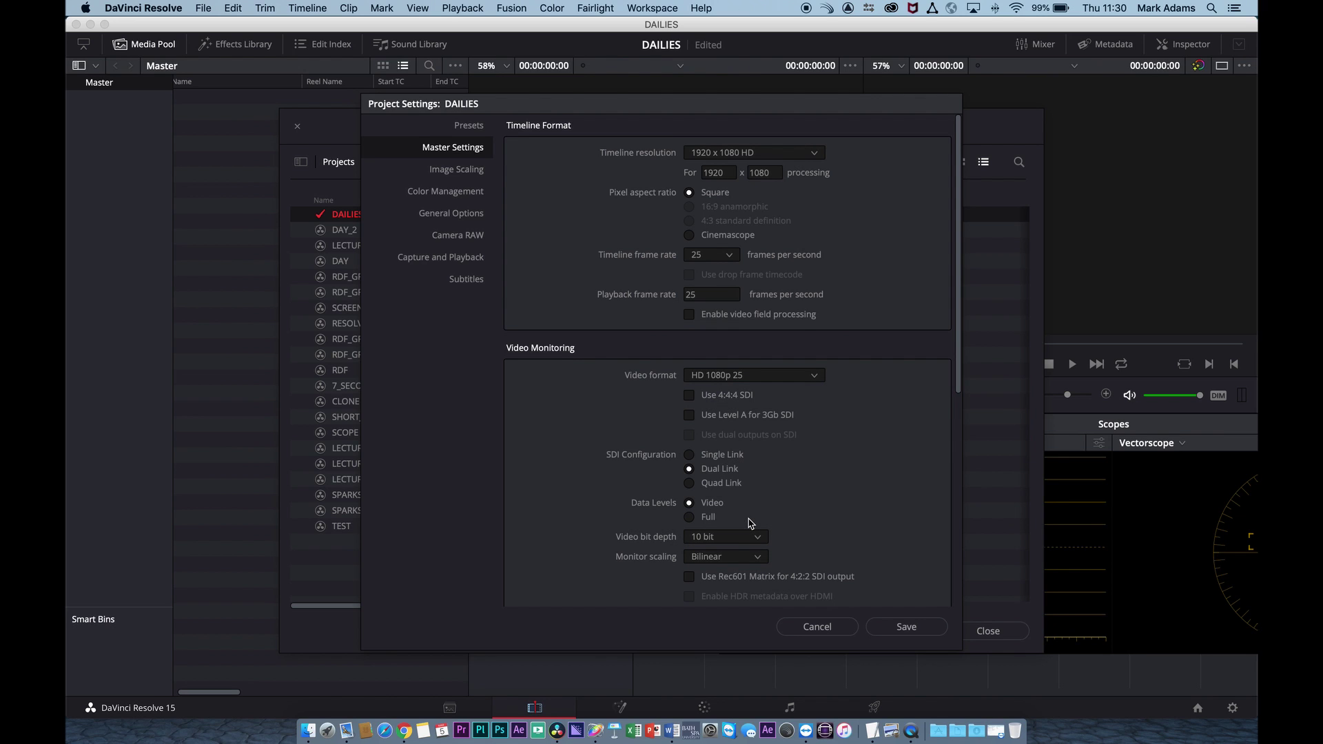
pyautogui.click(745, 457)
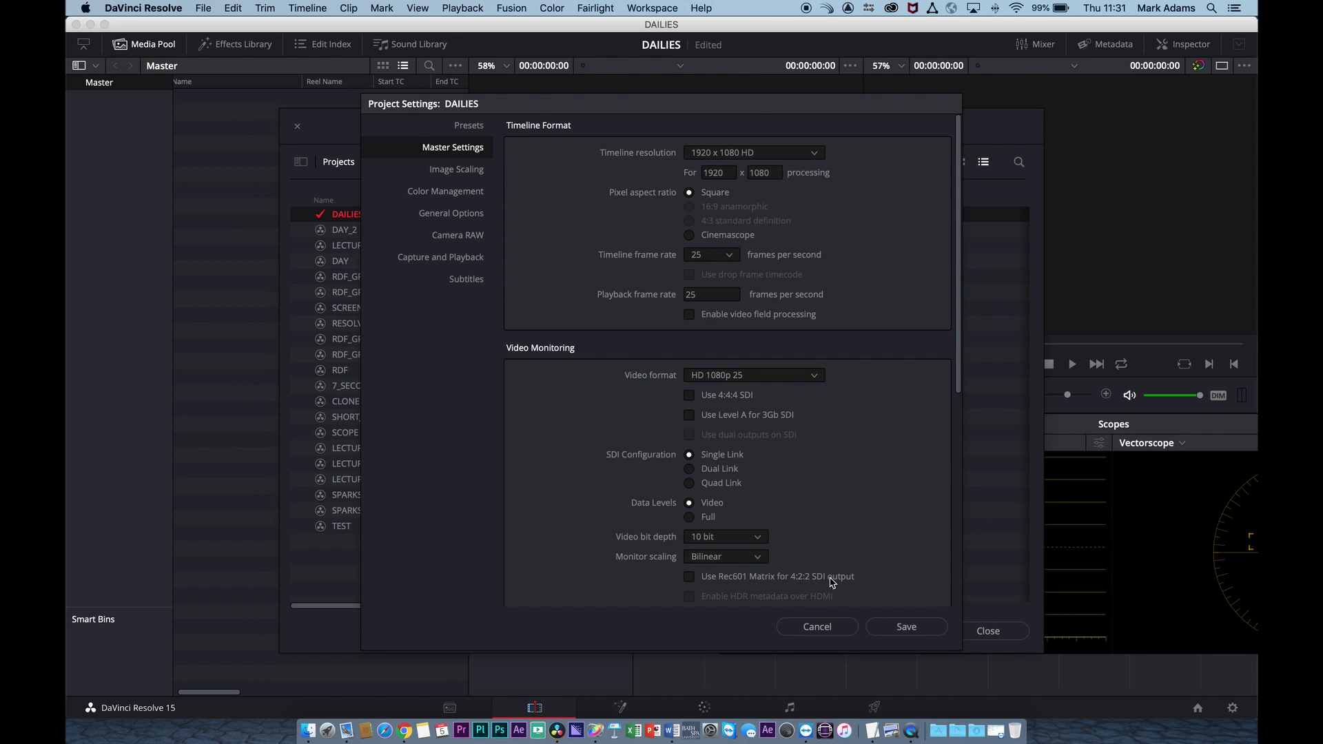
pyautogui.click(897, 625)
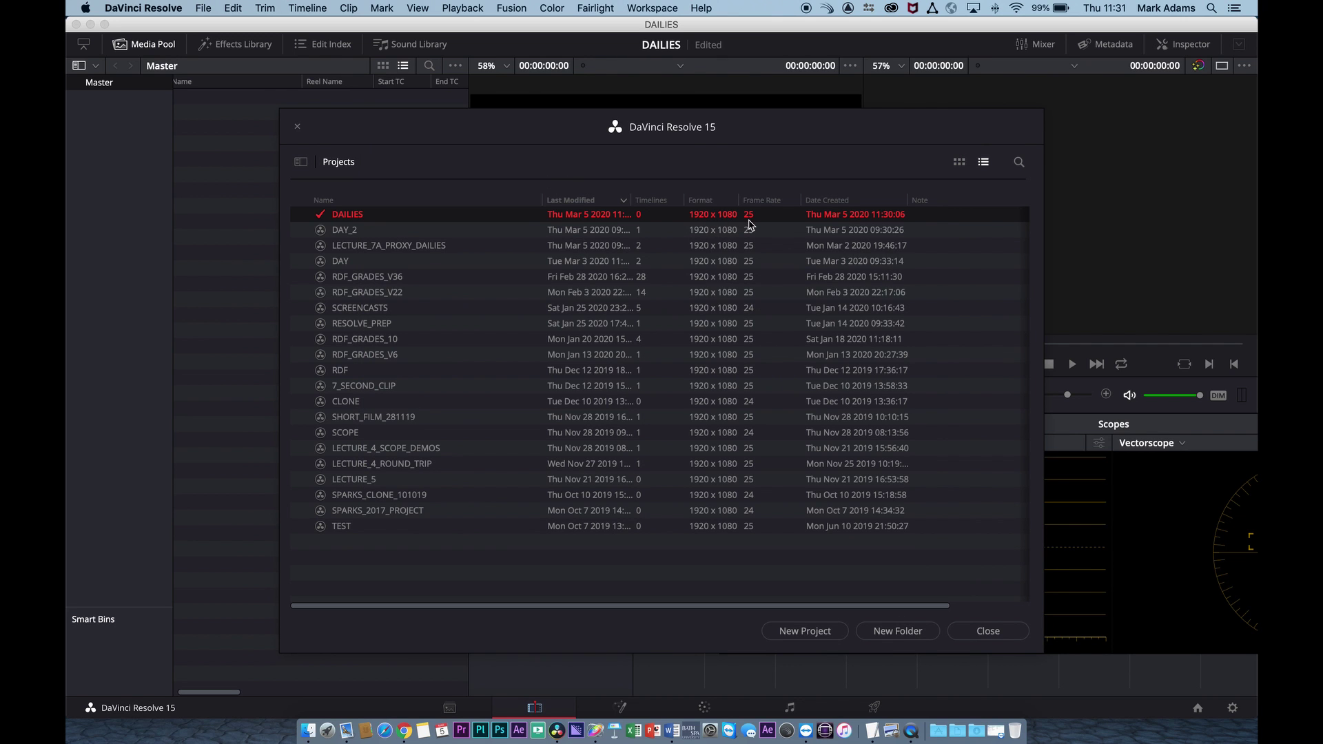
# Open the DAILIES project, move the floating scopes aside, and go to the Media page.
pyautogui.doubleClick(349, 218)
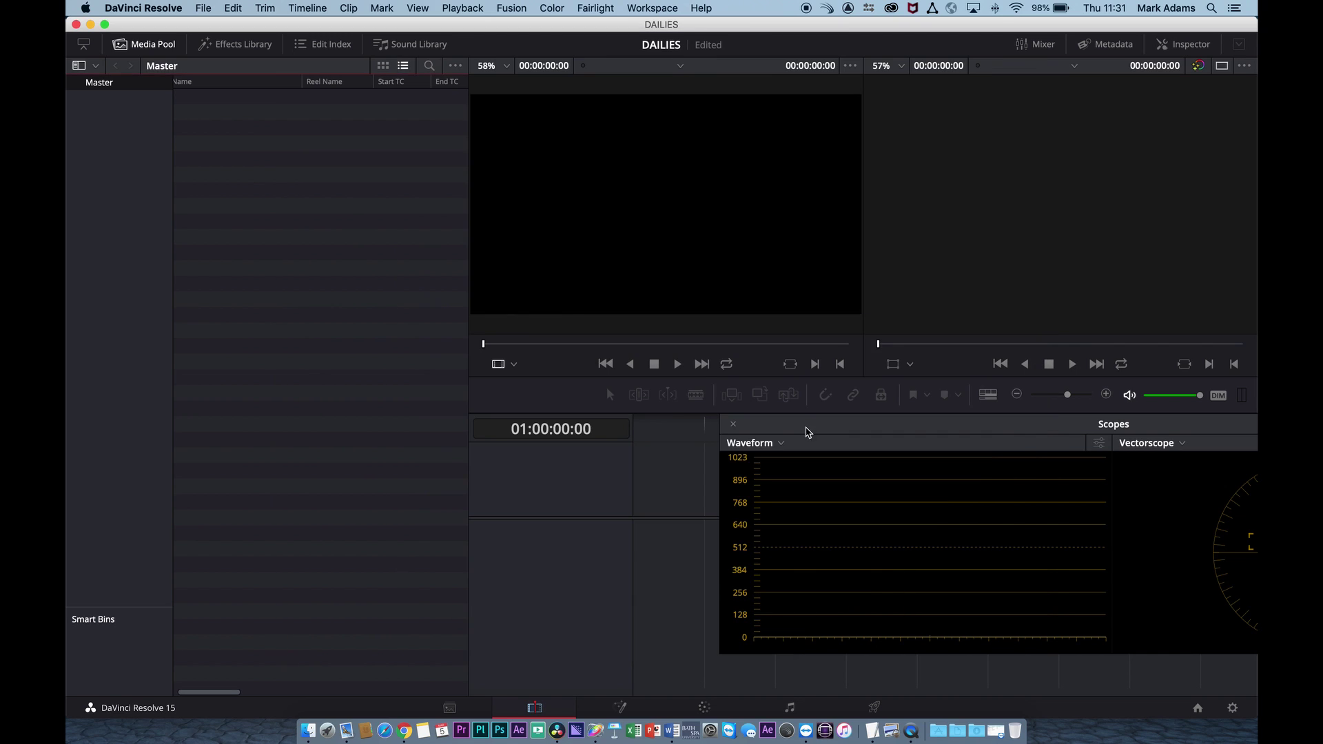
pyautogui.moveTo(797, 428); pyautogui.dragTo(740, 439)
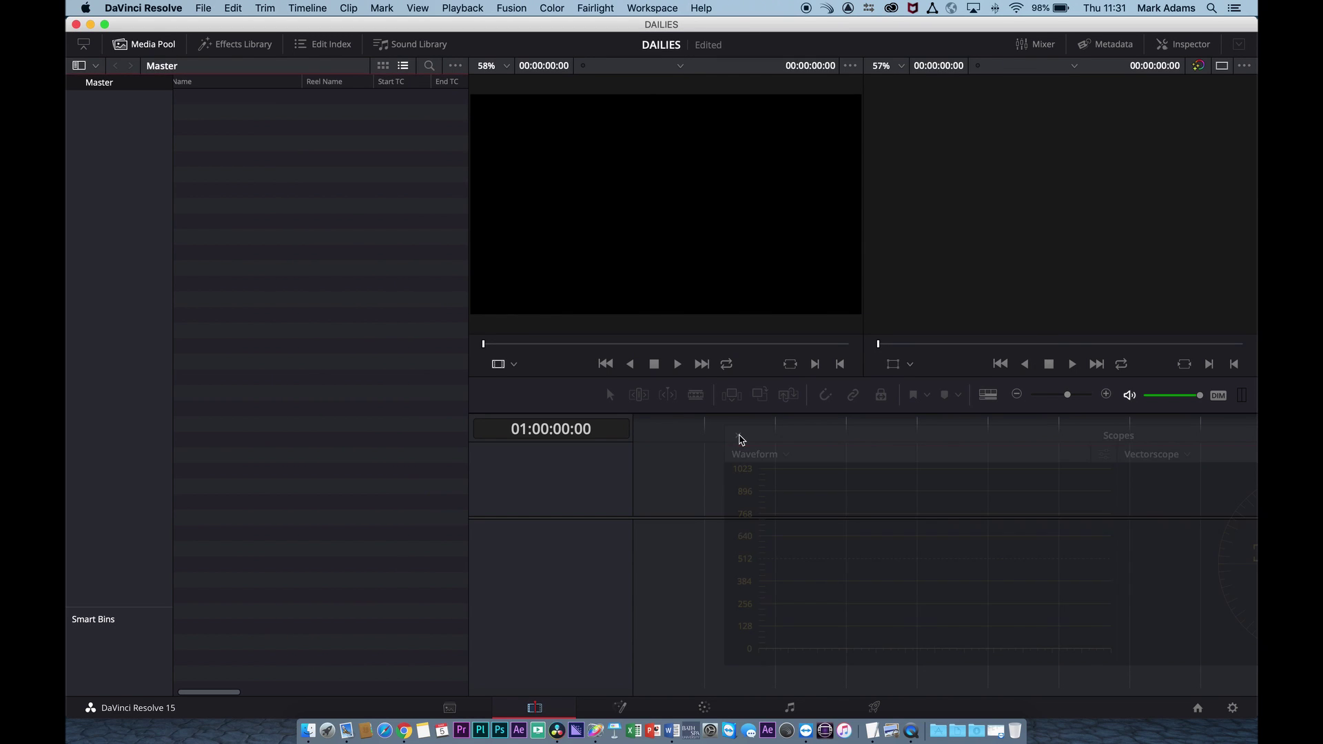
pyautogui.click(874, 708)
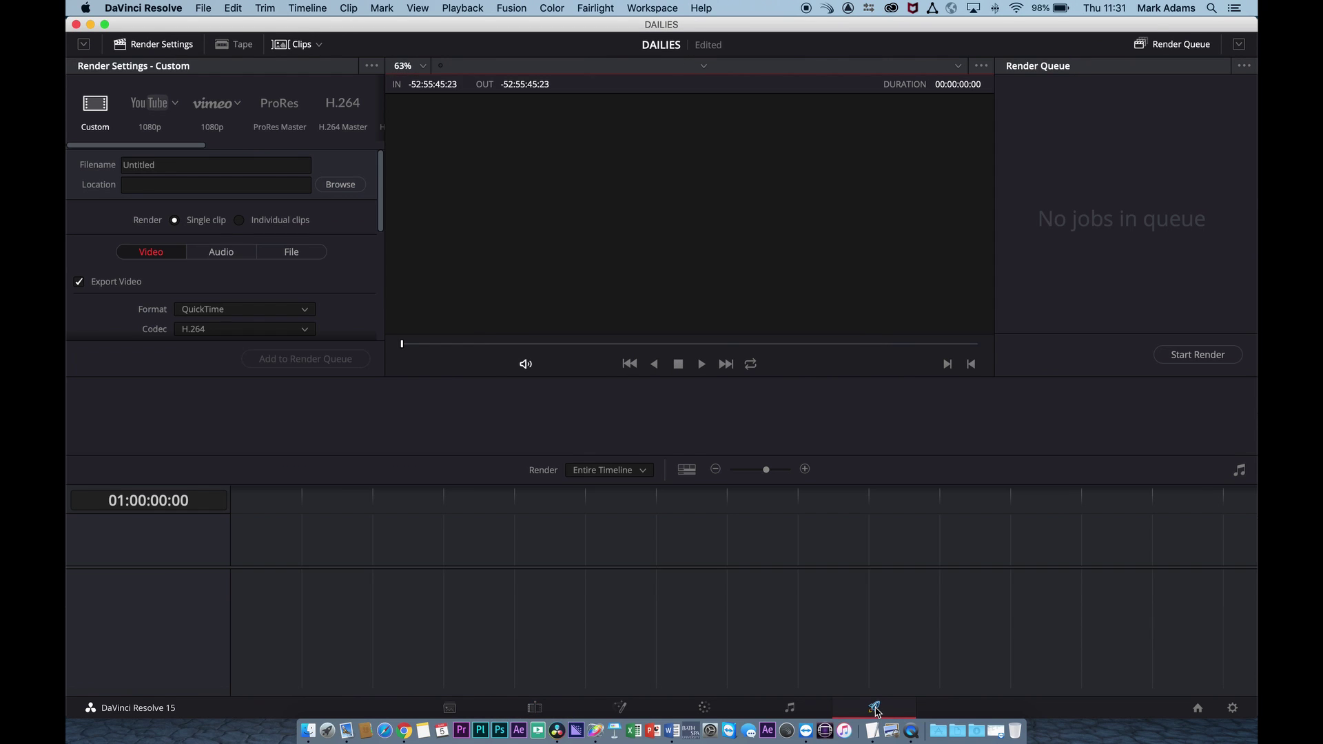
pyautogui.click(450, 708)
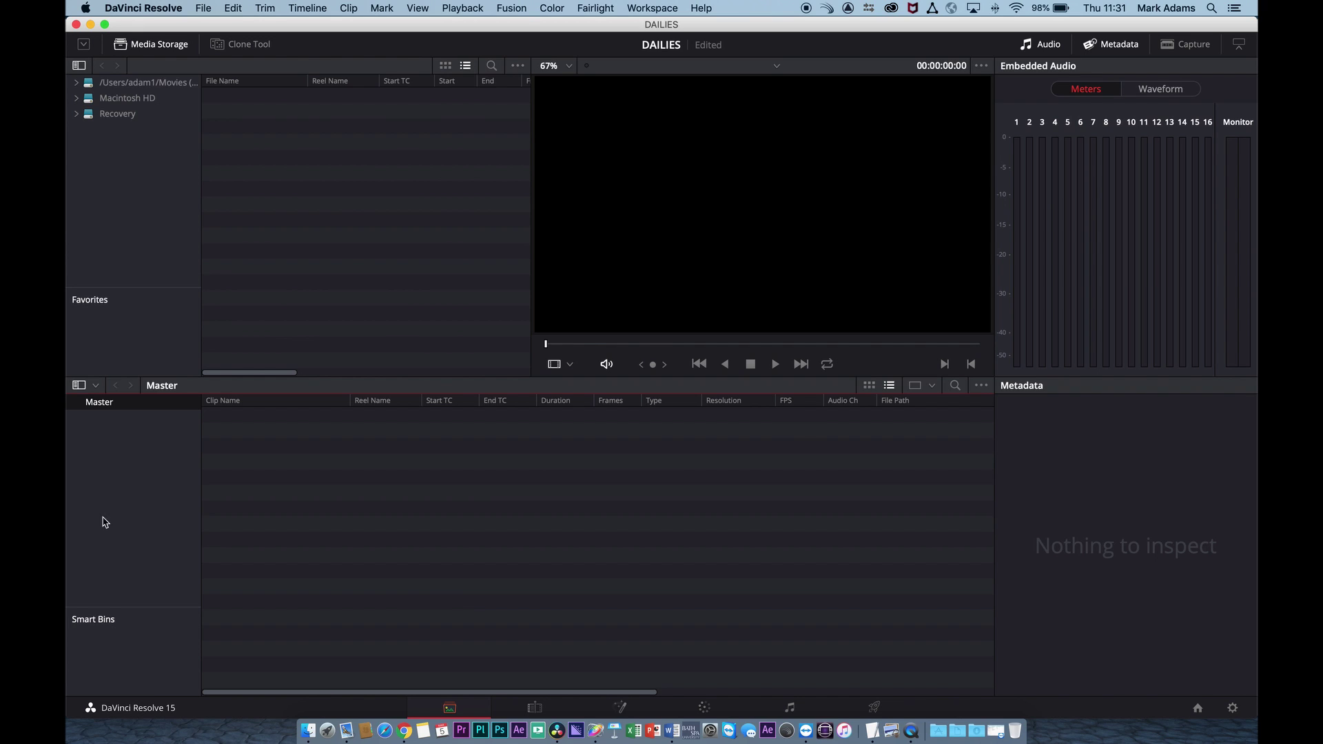
# Create a new bin named HIGH_RES under the Master bin.
pyautogui.rightClick(102, 408)
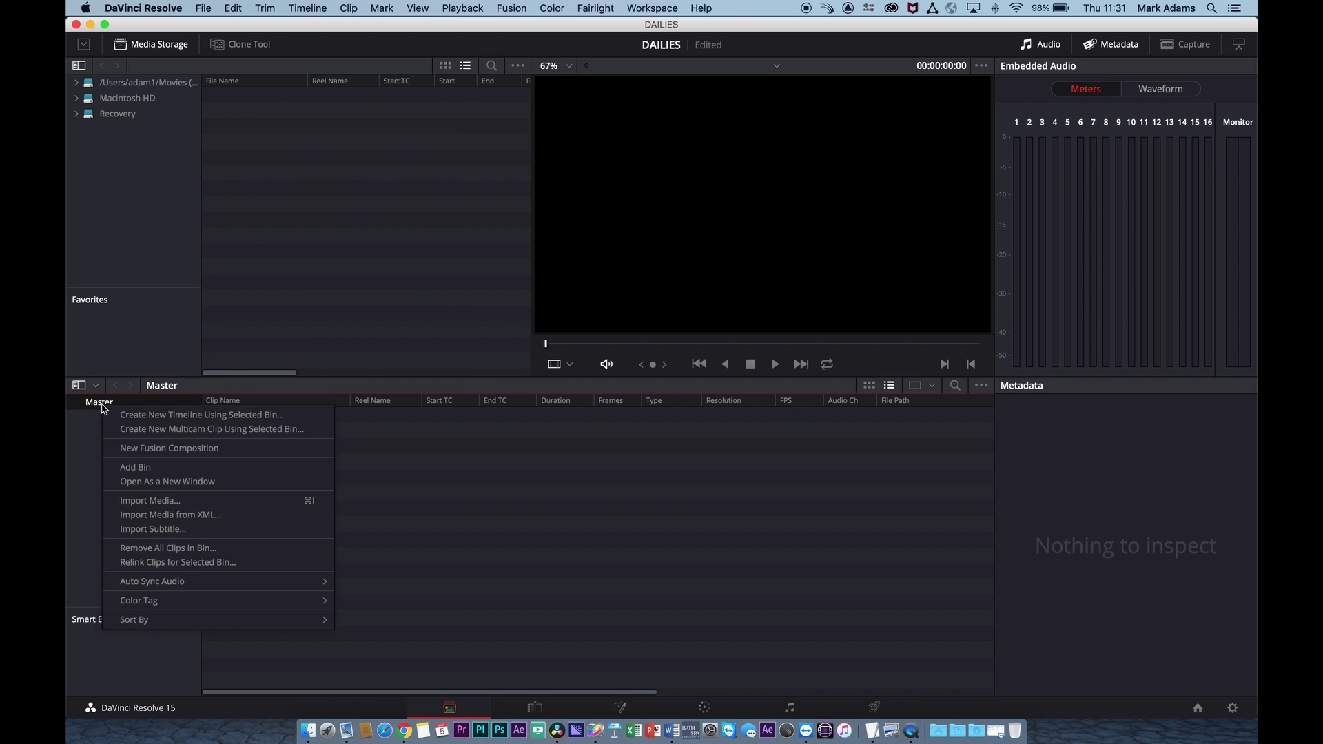
pyautogui.click(137, 467)
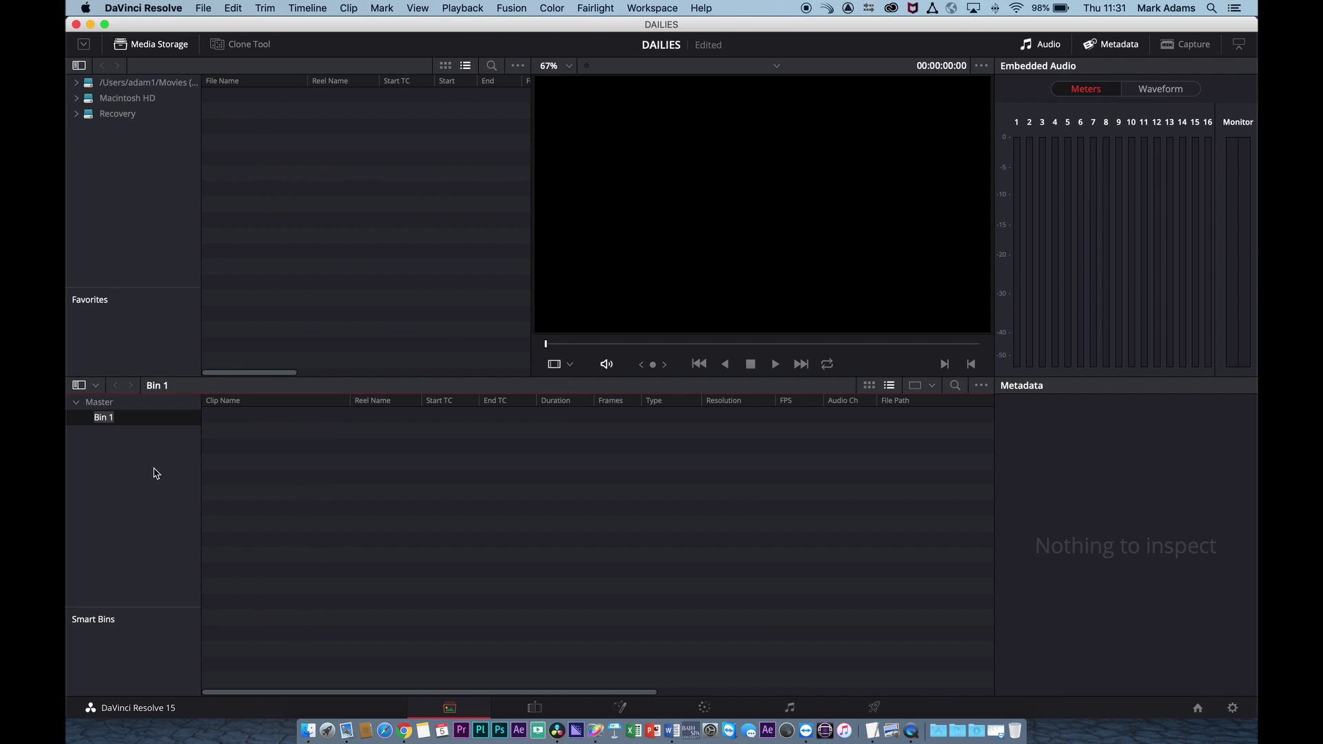
pyautogui.write('H')
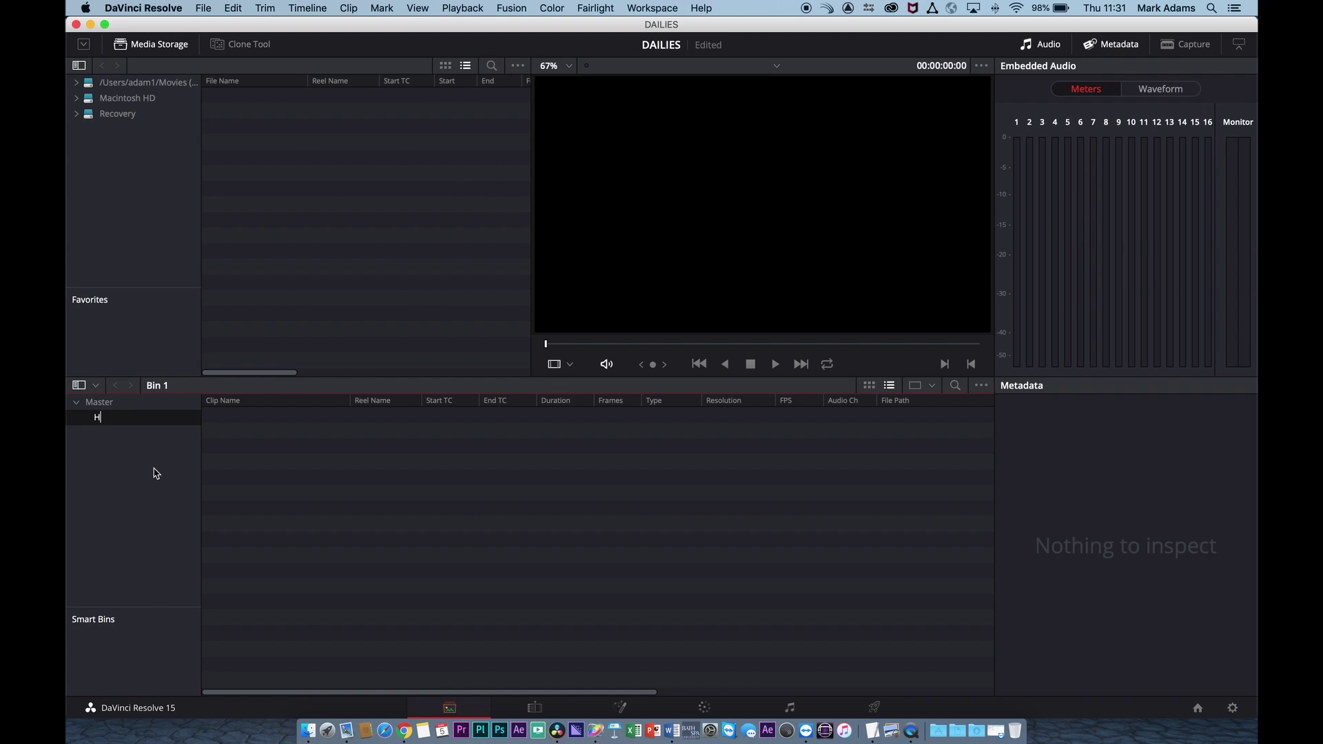
pyautogui.write('IGH_RES')
pyautogui.press('Return')
pyautogui.click(120, 424)
# Browse Media Storage to LECTURE_7A/MEDIA/TRANSCODED/HIGH_RES and view the first clip.
pyautogui.click(76, 99)
pyautogui.click(85, 191)
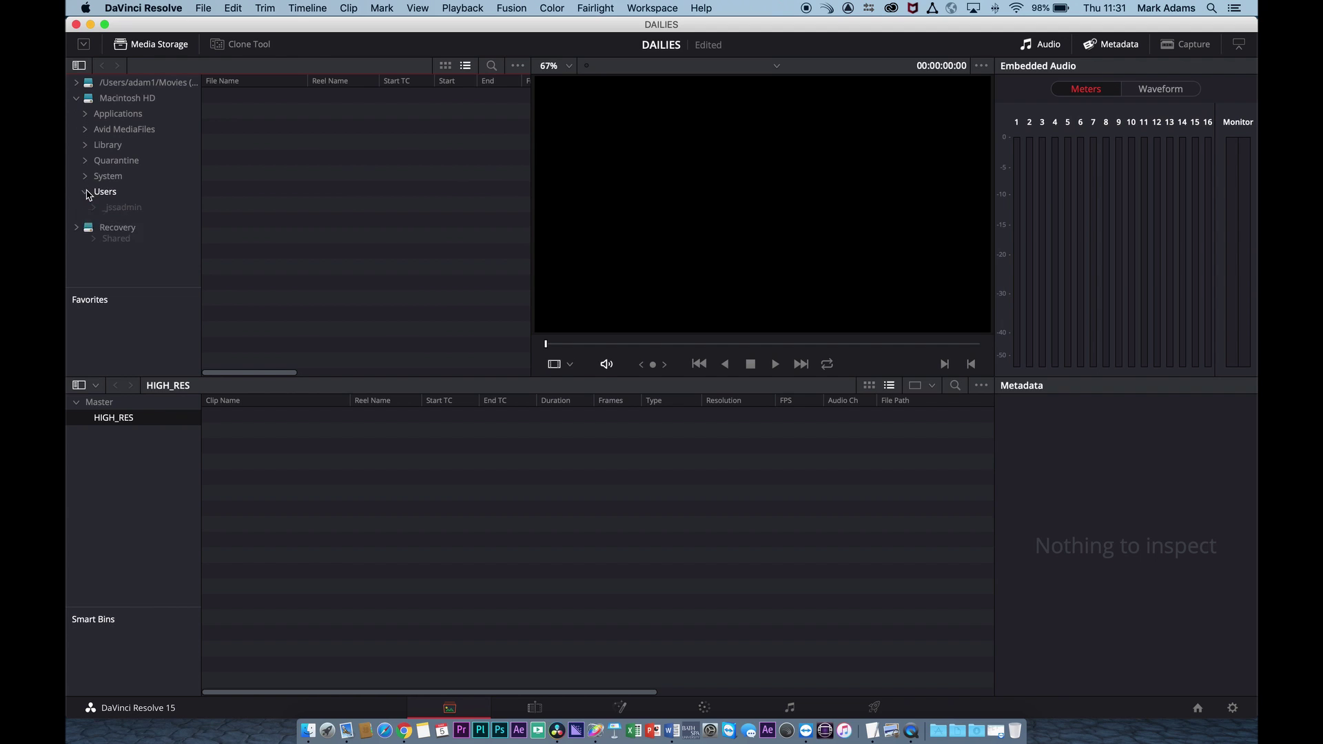
pyautogui.click(94, 223)
pyautogui.scroll(-5, 96, 221)
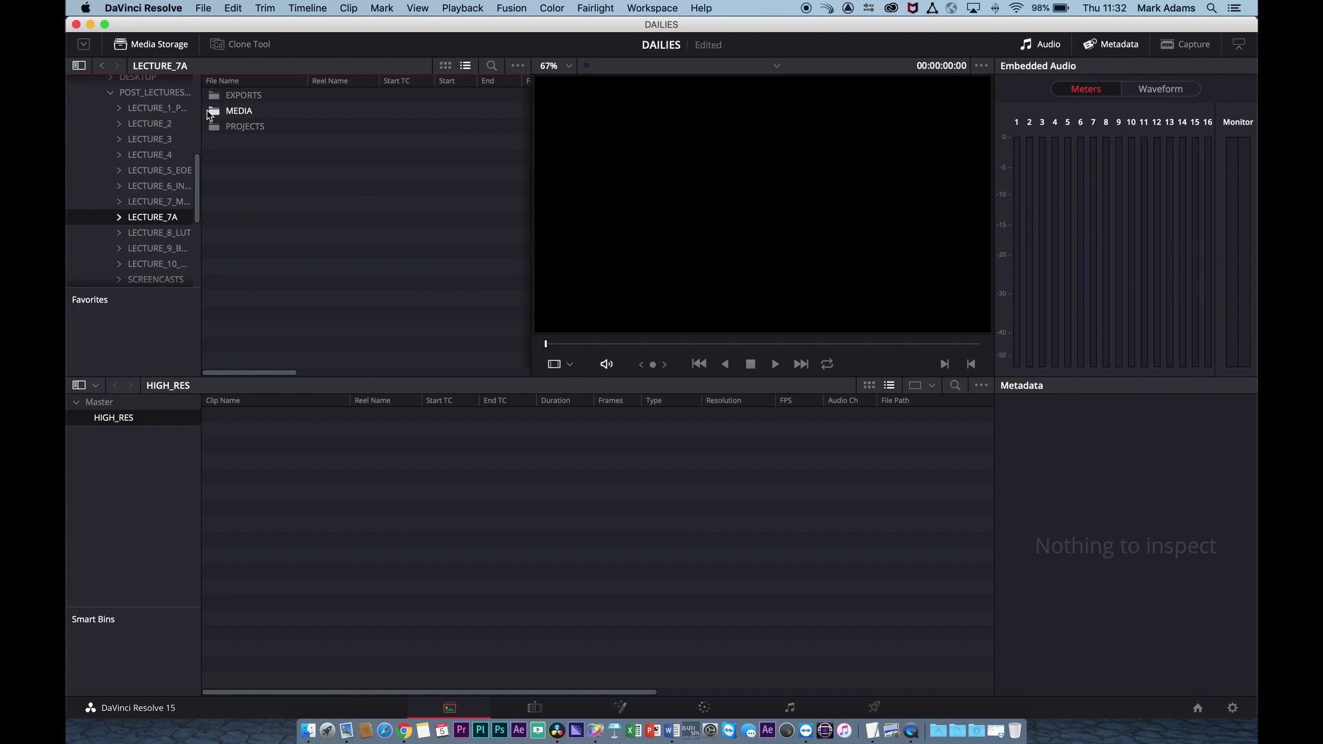
pyautogui.doubleClick(228, 111)
pyautogui.doubleClick(216, 97)
pyautogui.doubleClick(215, 98)
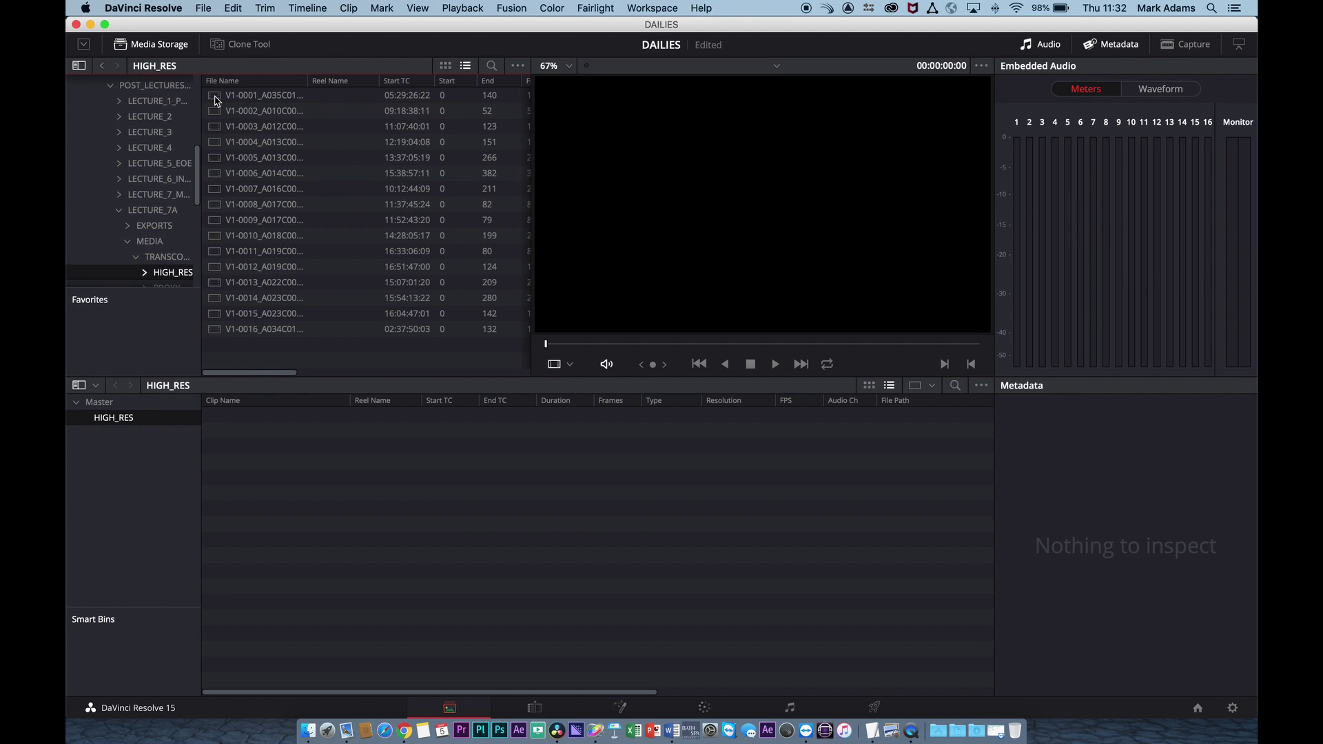
pyautogui.click(218, 95)
pyautogui.hscroll(10, 381, 224)
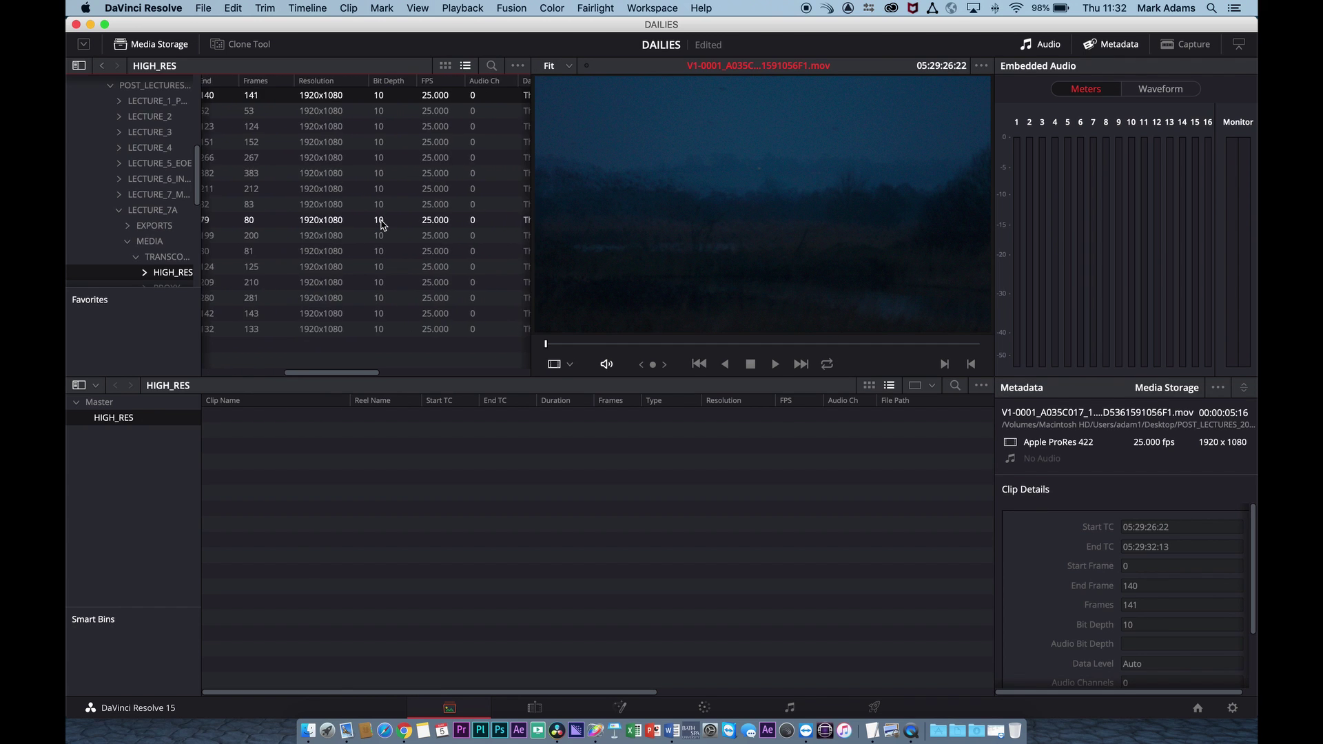
pyautogui.hscroll(-15, 381, 224)
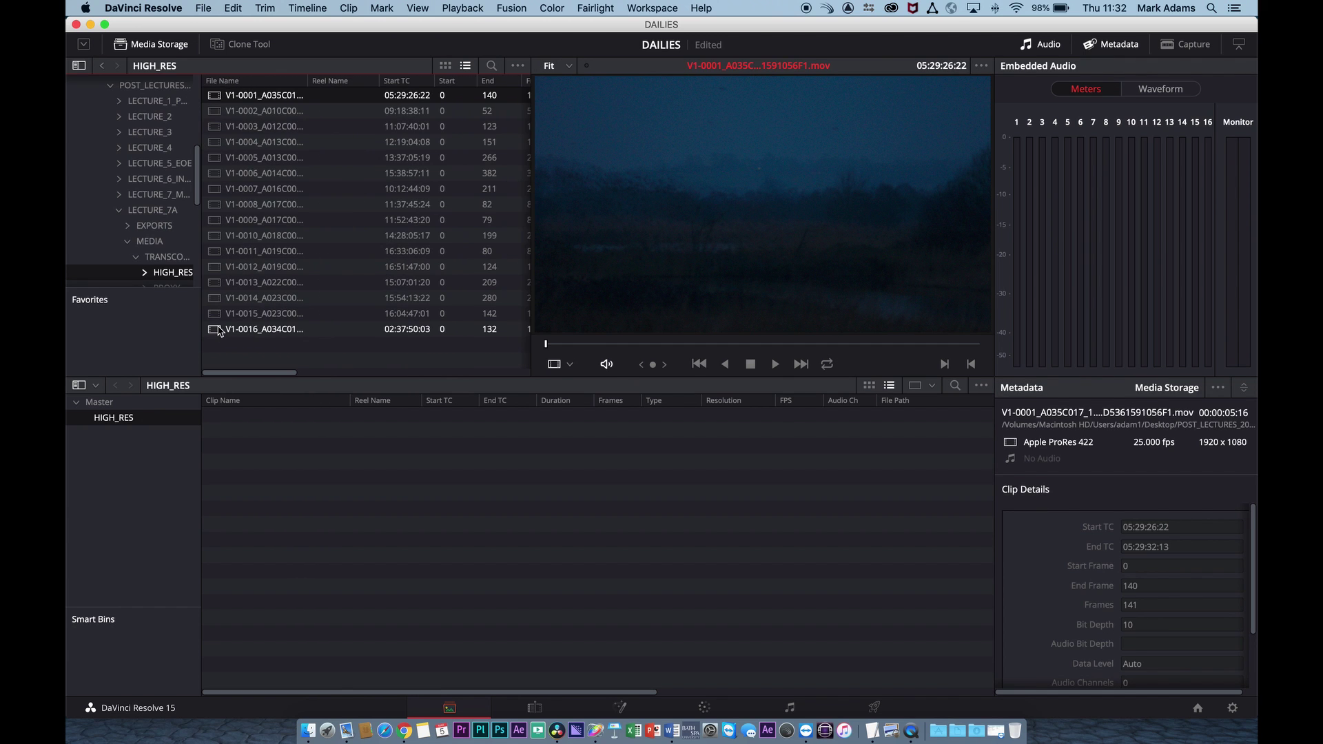
pyautogui.press('Escape')
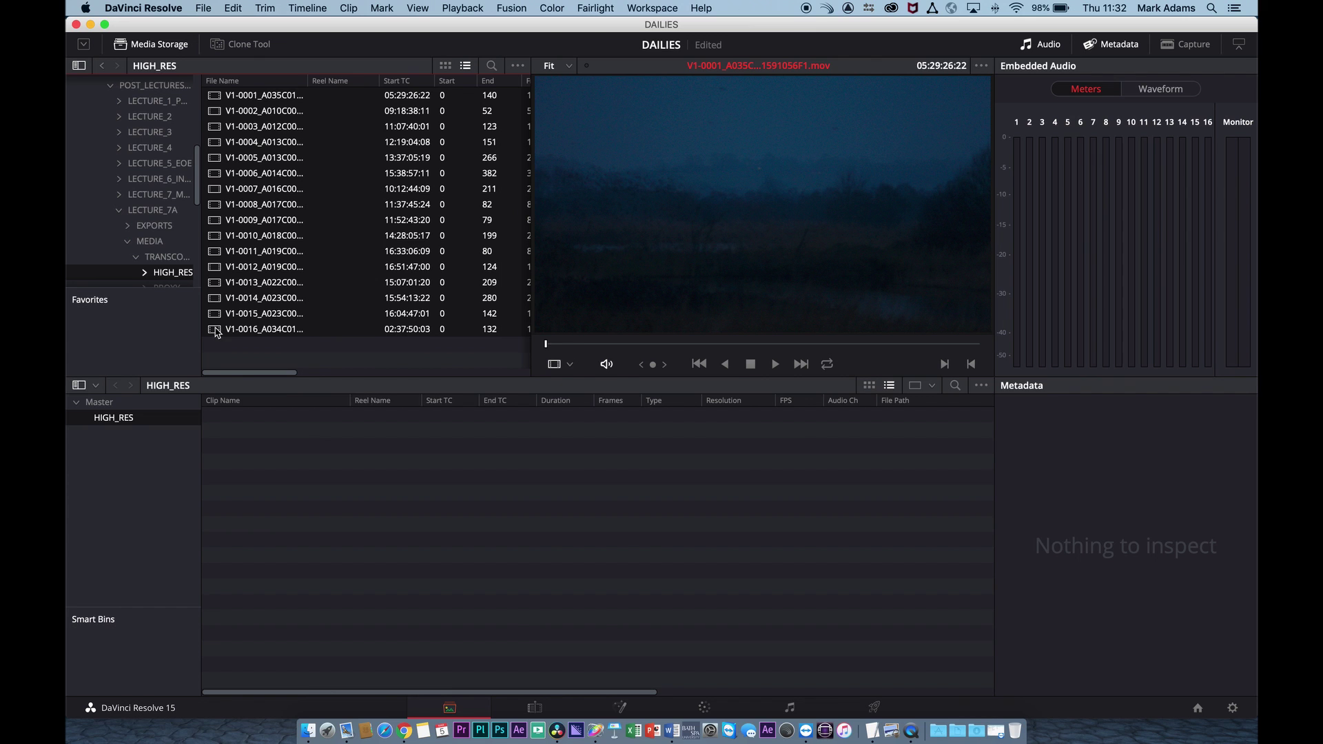
# Add the 16 HIGH_RES clips to the HIGH_RES bin and save the project.
pyautogui.moveTo(217, 333); pyautogui.dragTo(329, 546)
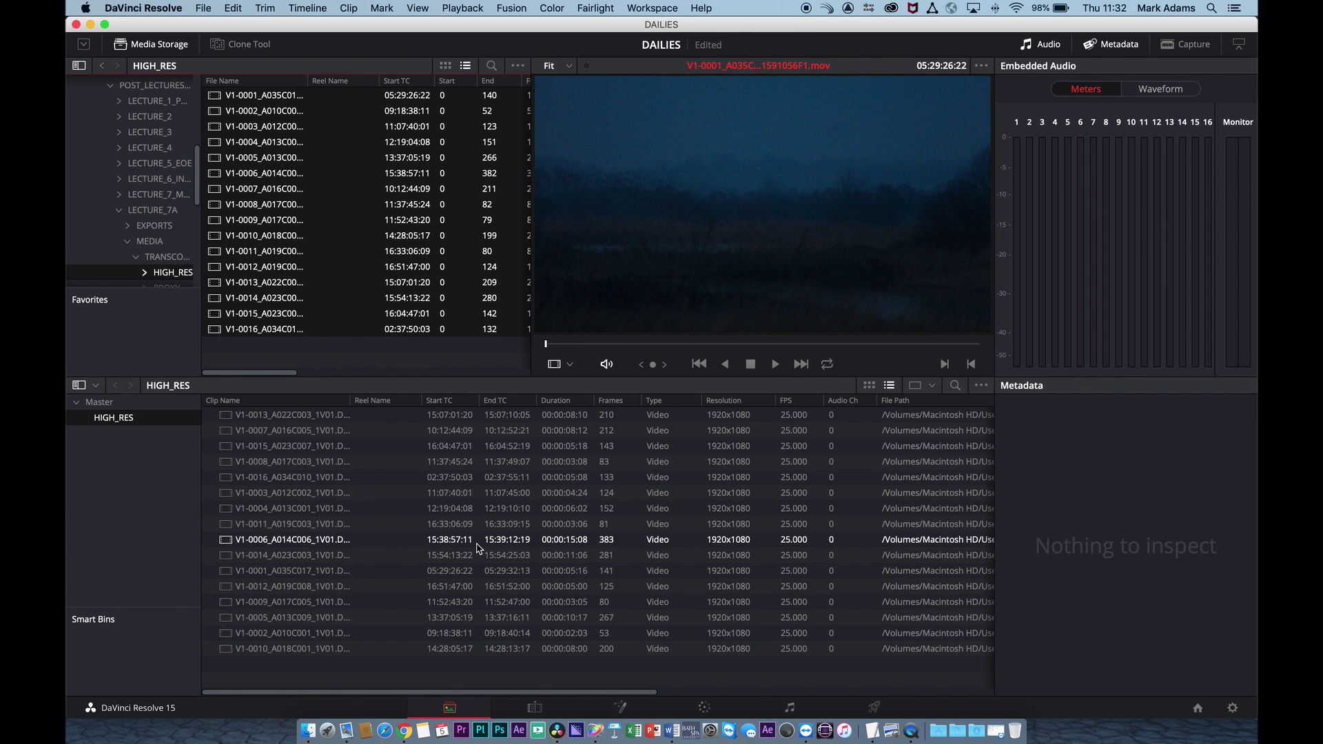
pyautogui.hscroll(10, 479, 548)
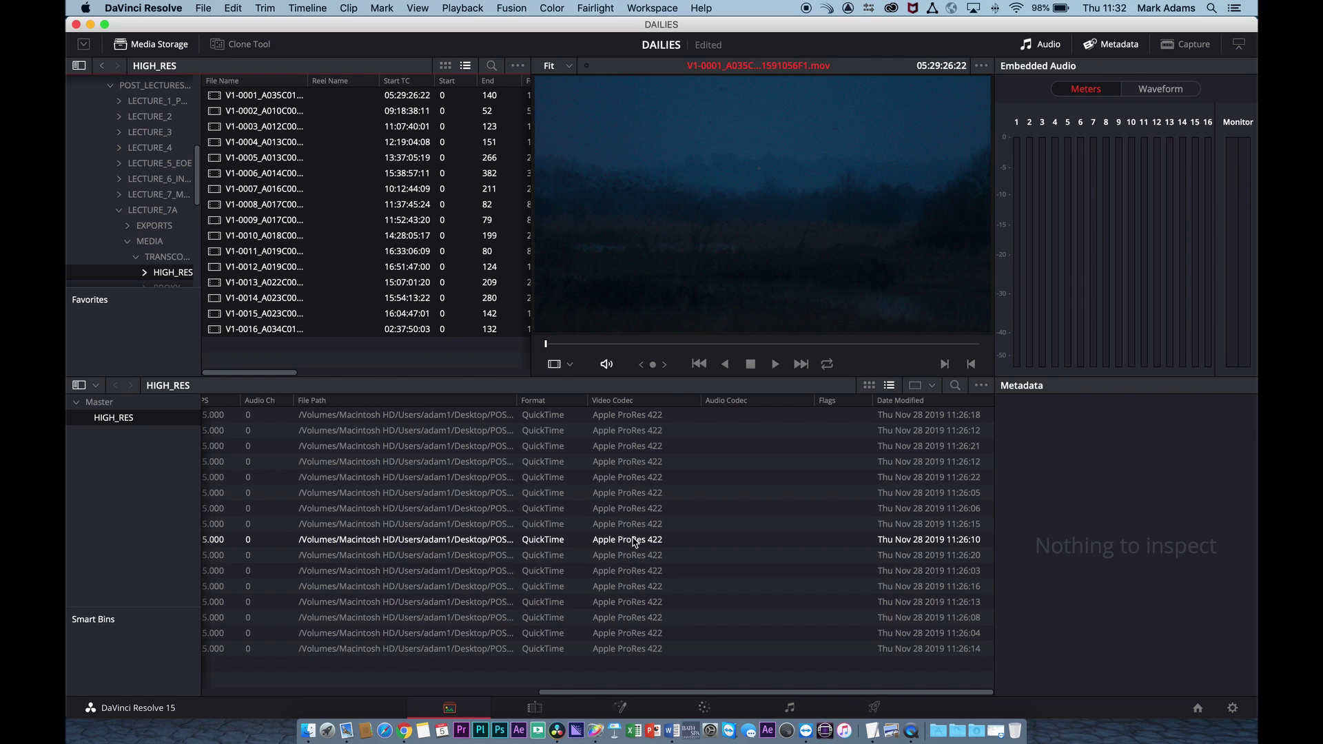
pyautogui.hscroll(-10, 760, 526)
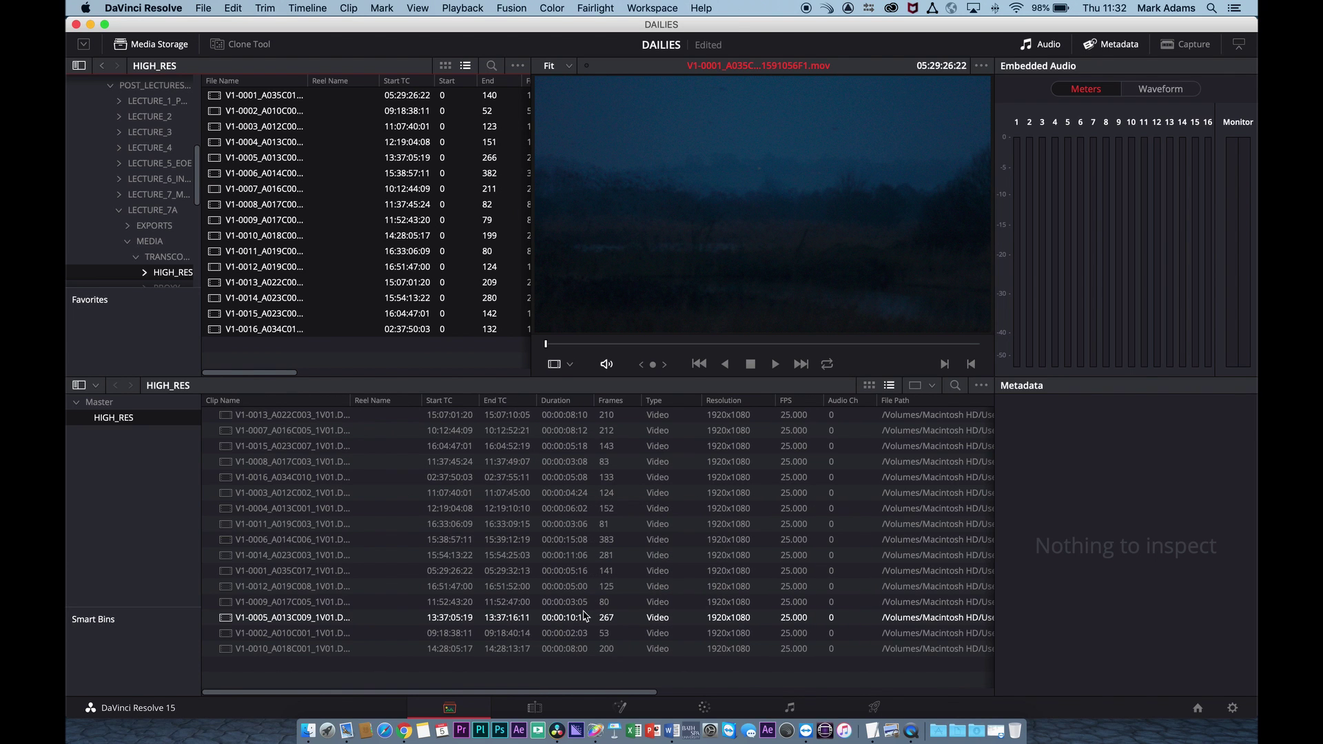
pyautogui.press('super+s')
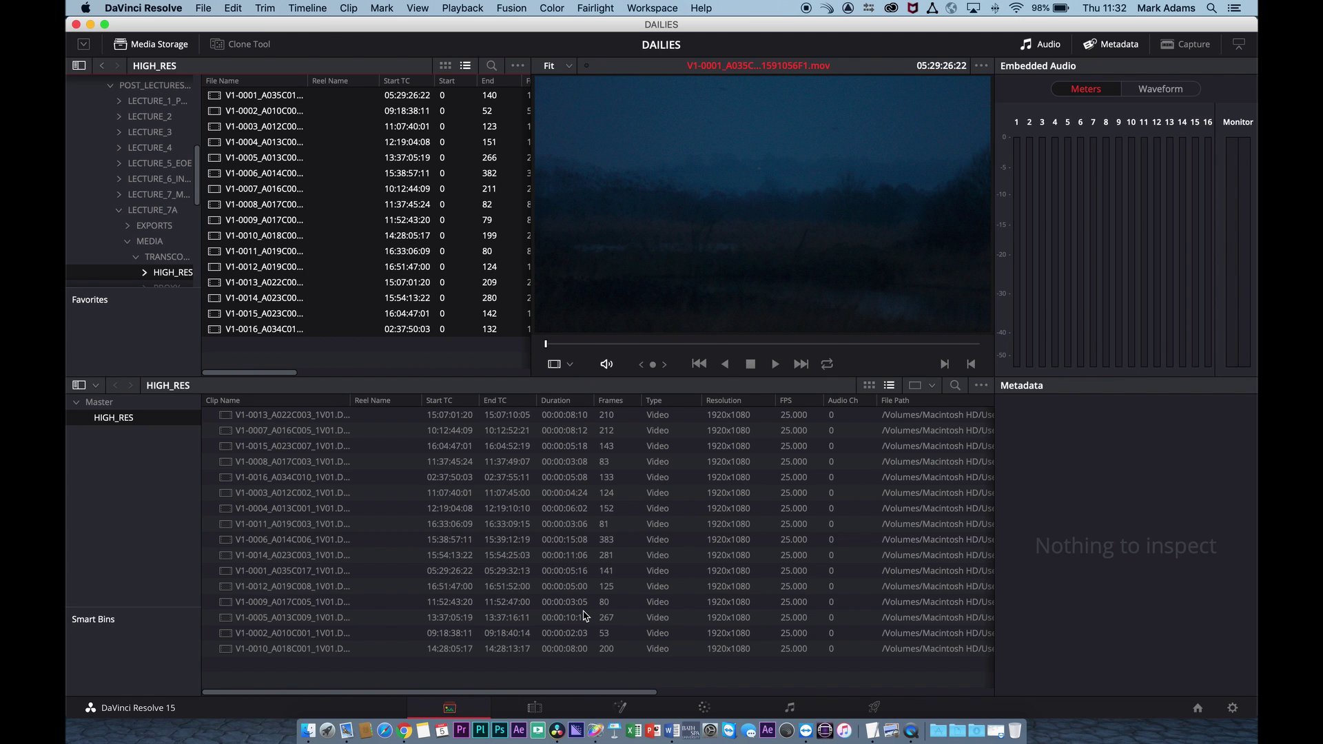
# On the Edit page, drop all 16 clips into Timeline 1 and open the Data Burn-In window.
pyautogui.click(536, 707)
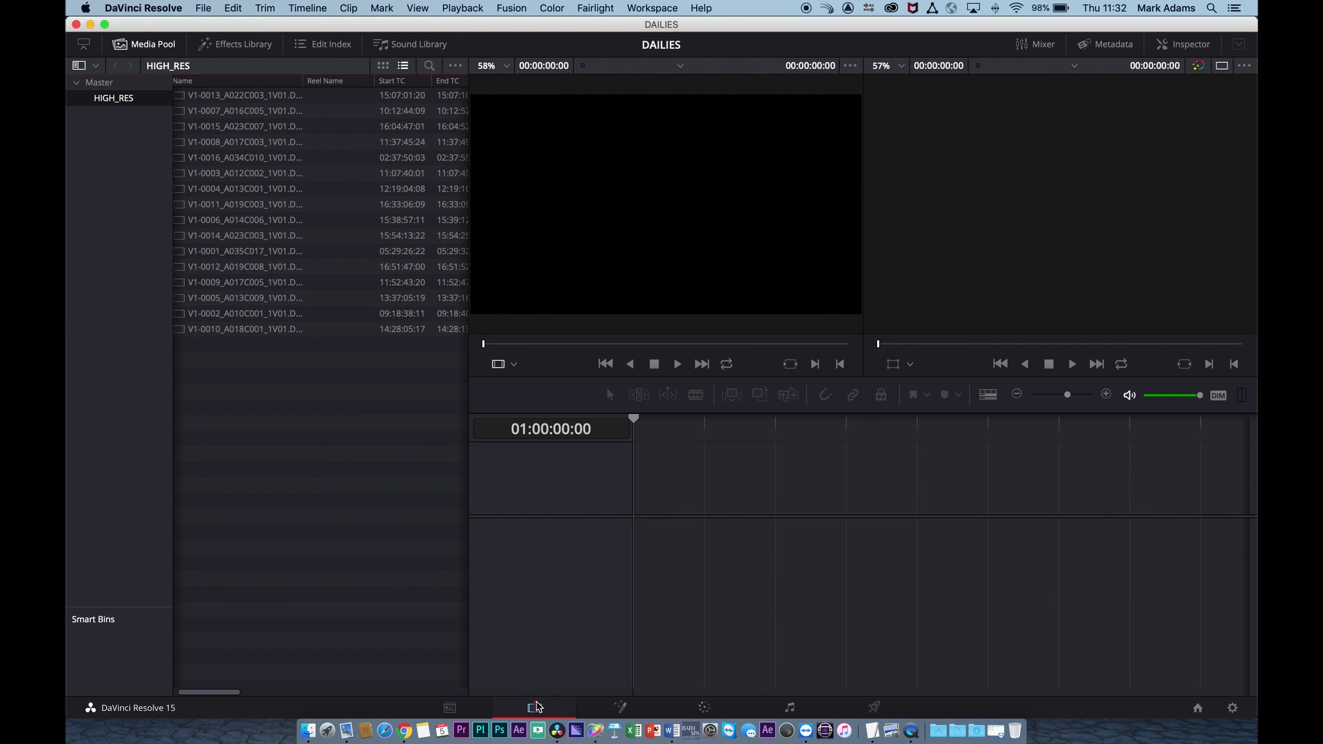
pyautogui.hscroll(-2, 347, 353)
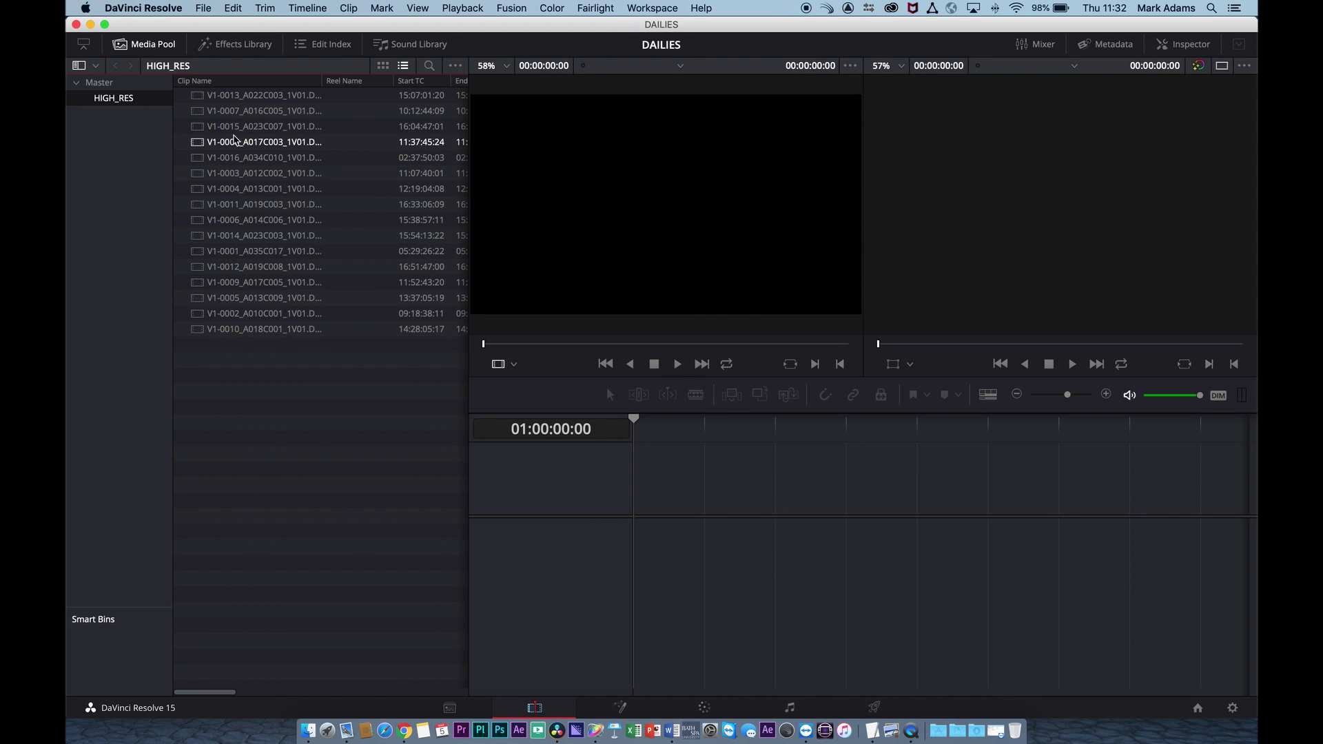
pyautogui.click(203, 130)
pyautogui.click(197, 99)
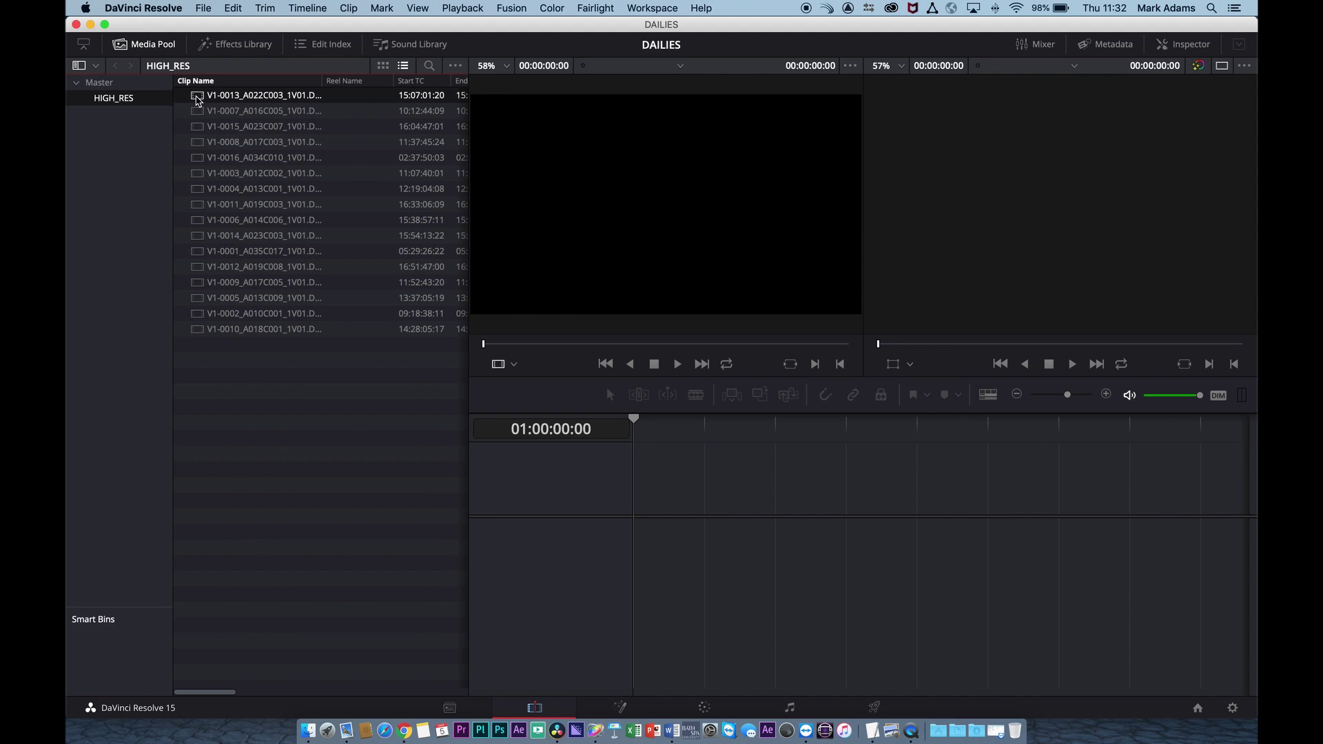
pyautogui.keyDown('super'); pyautogui.click(200, 330); pyautogui.keyUp('super')
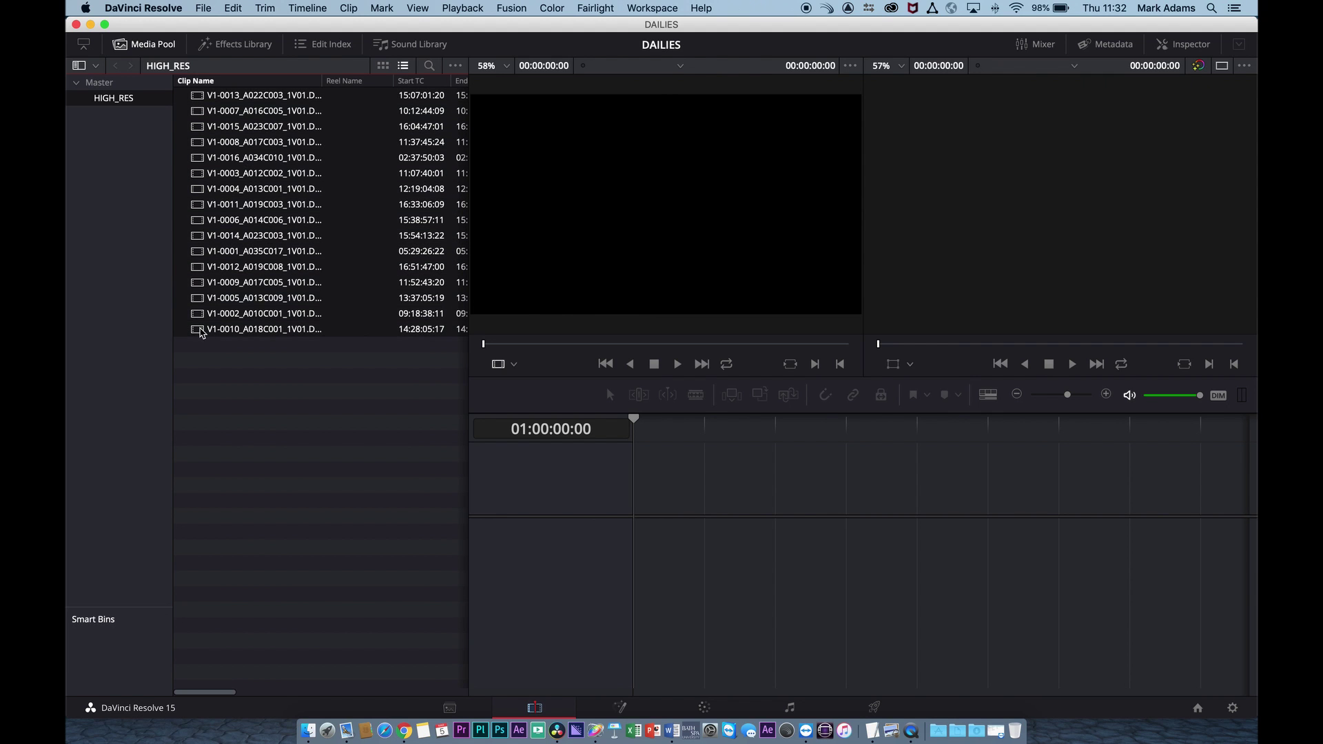
pyautogui.moveTo(200, 331); pyautogui.dragTo(651, 520)
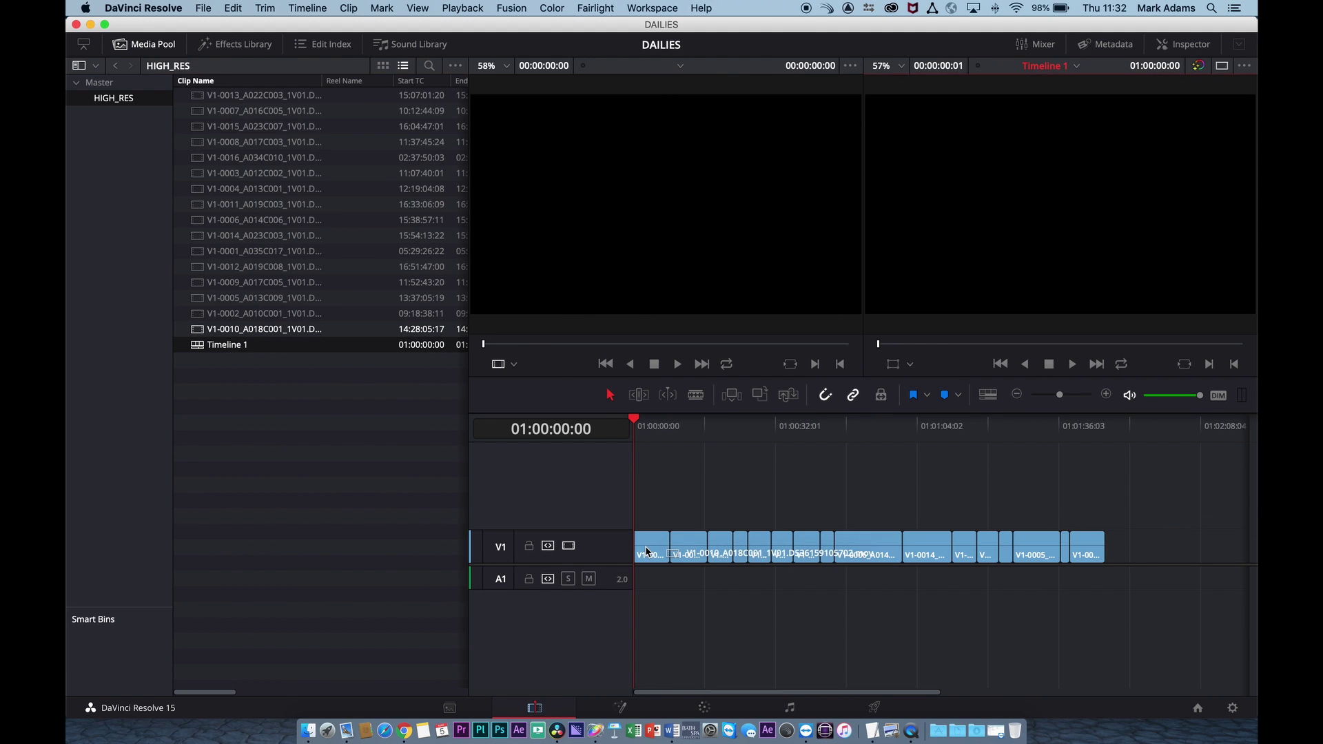
pyautogui.moveTo(635, 428); pyautogui.dragTo(634, 481)
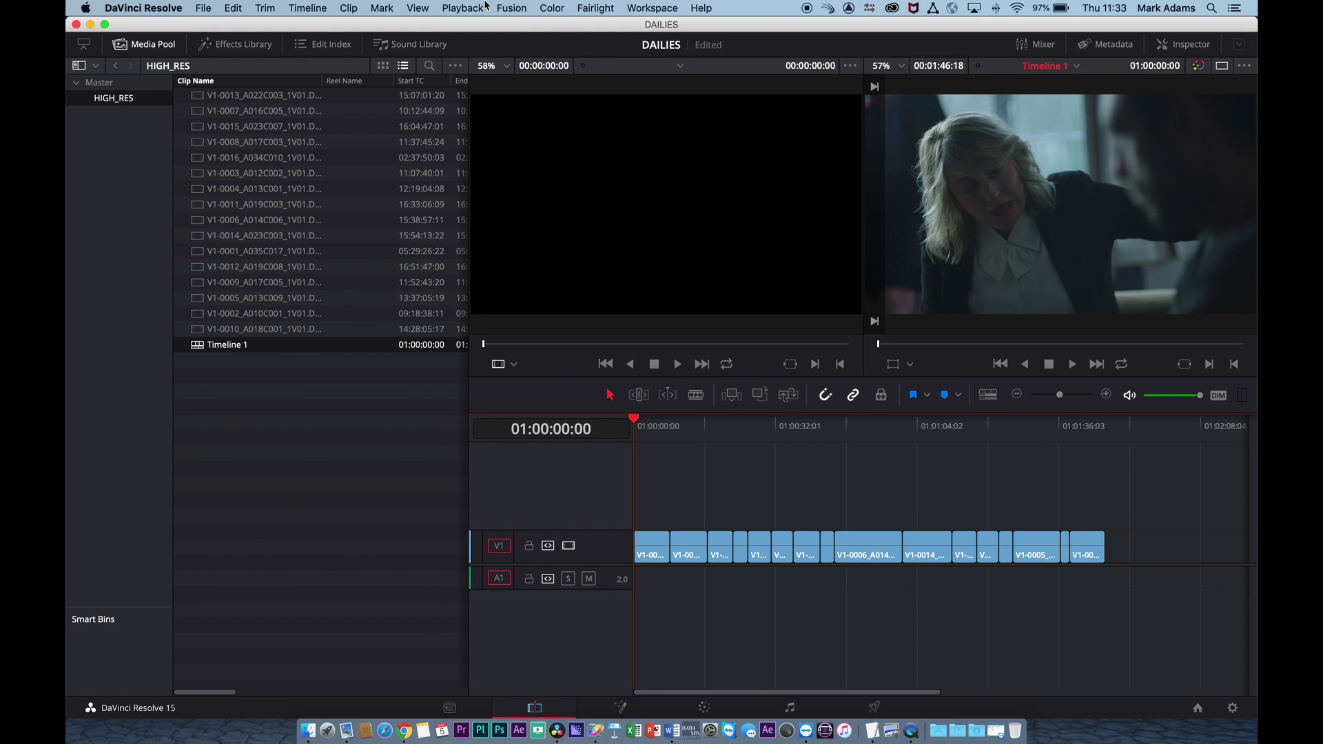
pyautogui.click(649, 8)
pyautogui.click(682, 155)
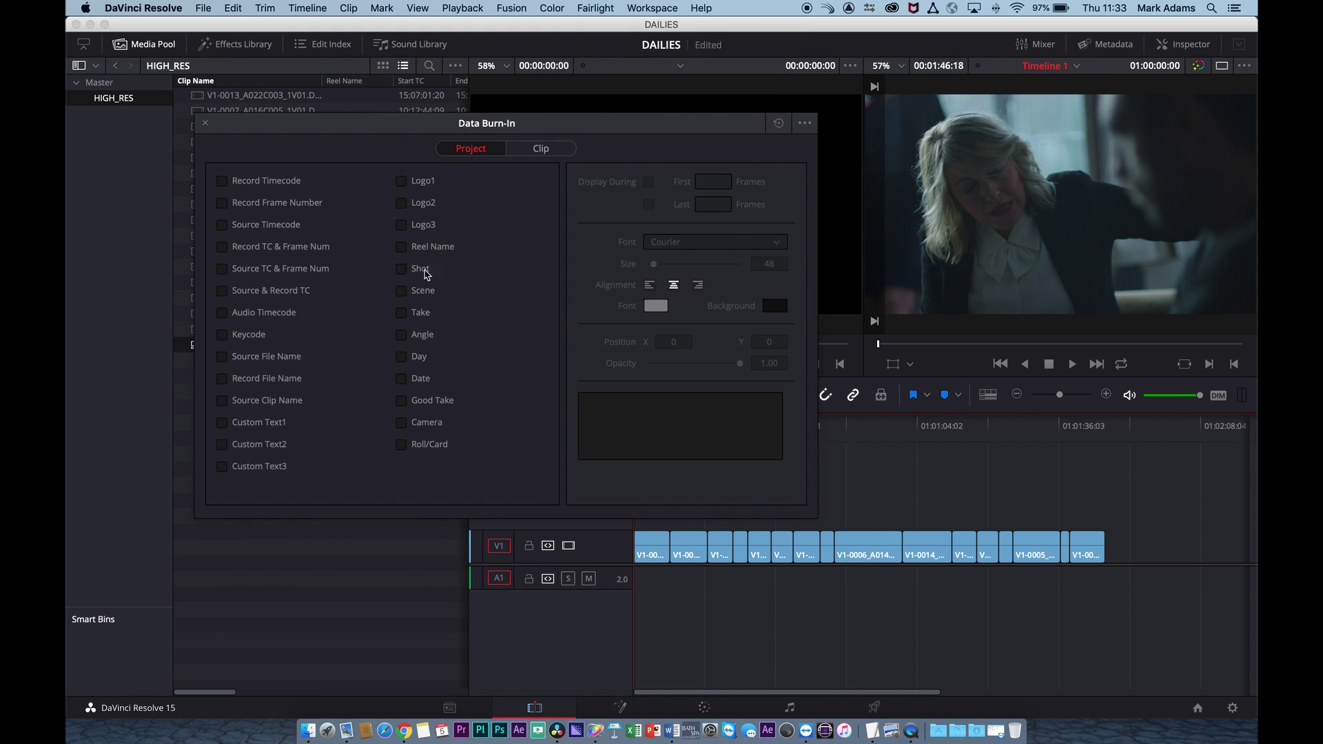
# Burn in Source Clip Name and Source Timecode at opacity 0.18, size 30, and check it.
pyautogui.click(222, 403)
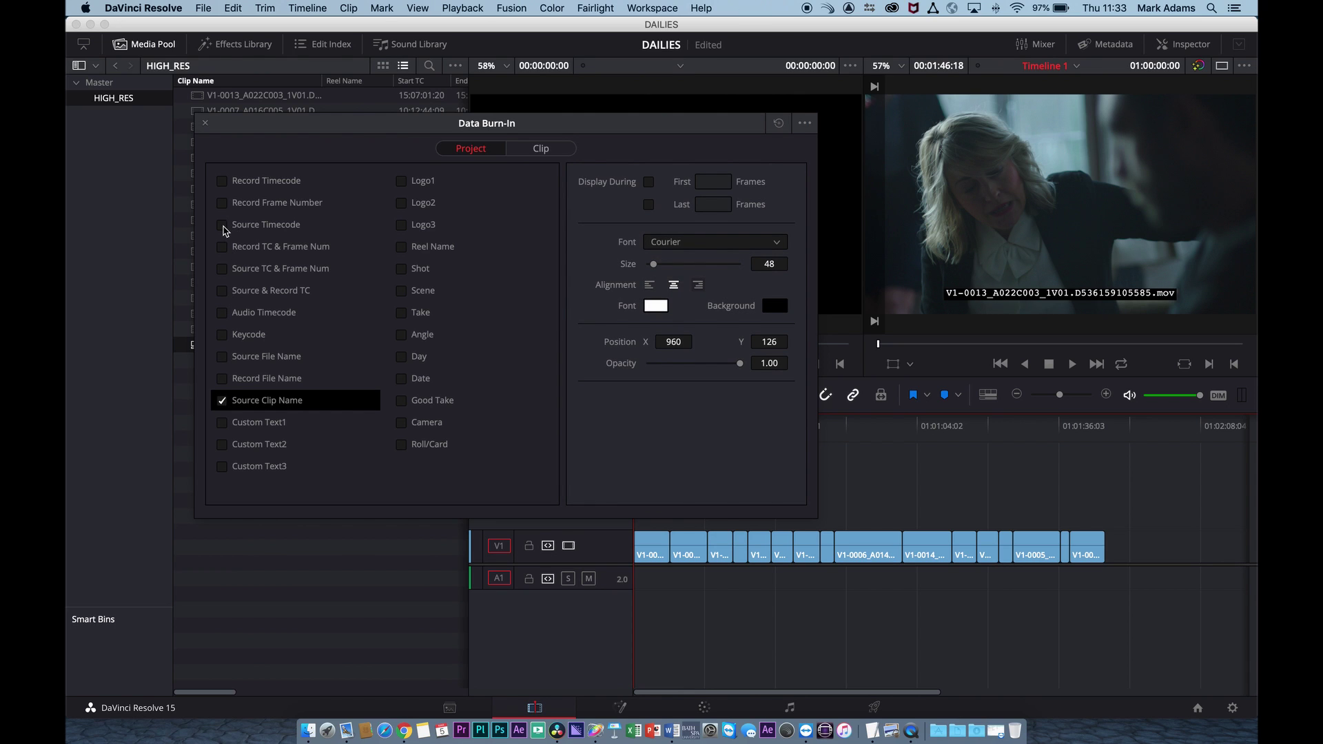
pyautogui.click(222, 226)
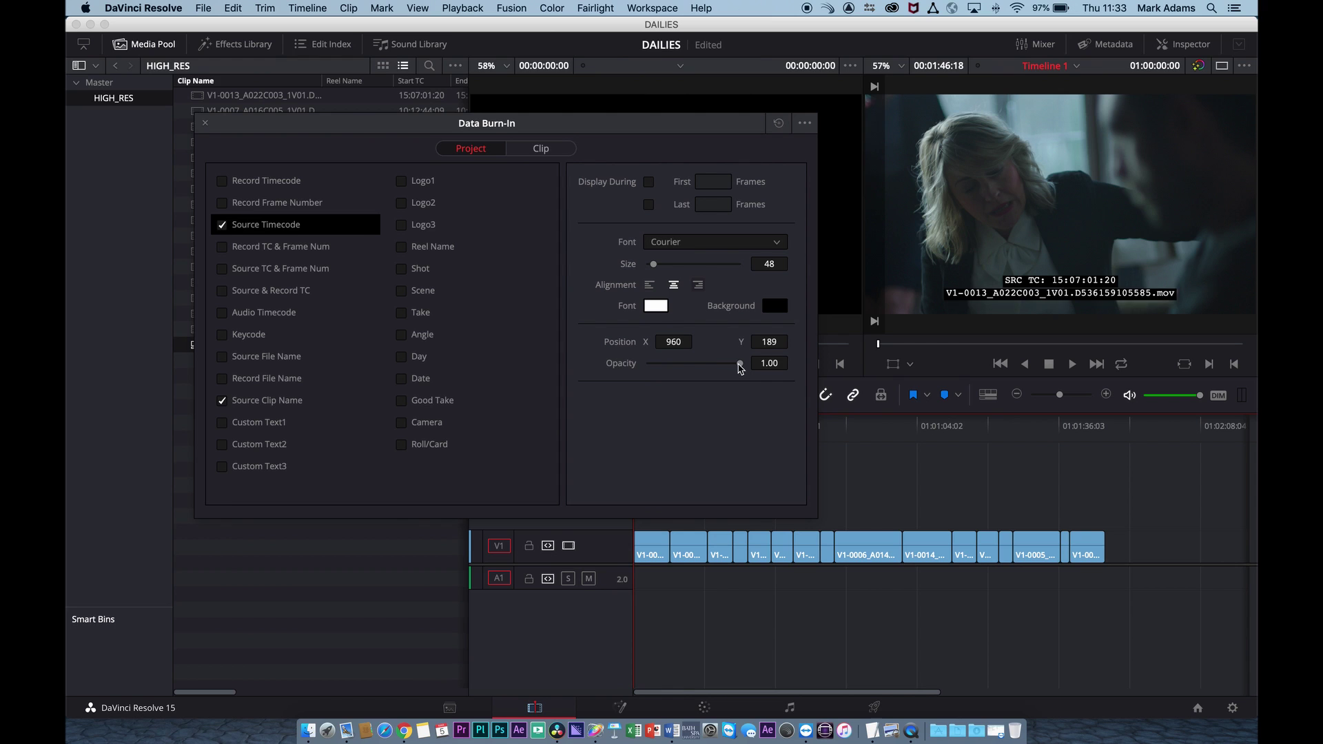
pyautogui.moveTo(740, 367); pyautogui.dragTo(665, 371)
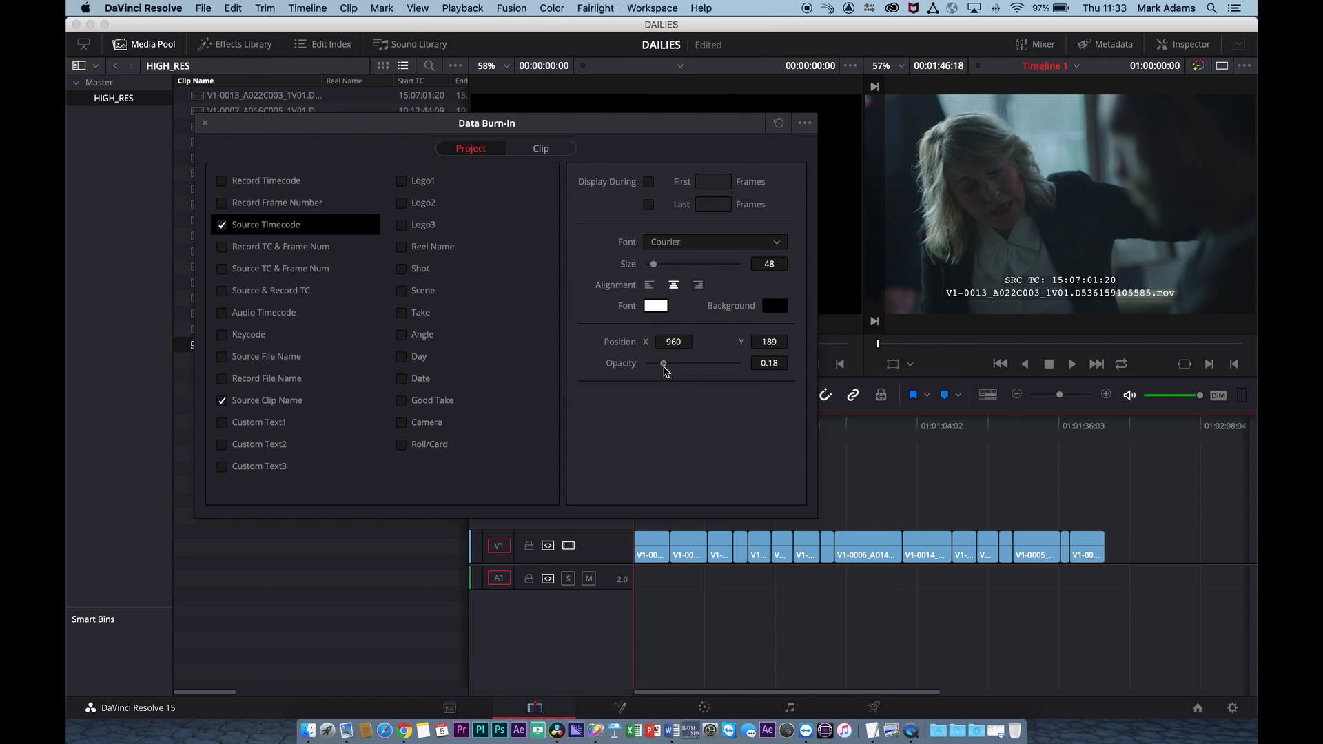
pyautogui.moveTo(767, 264); pyautogui.dragTo(745, 264)
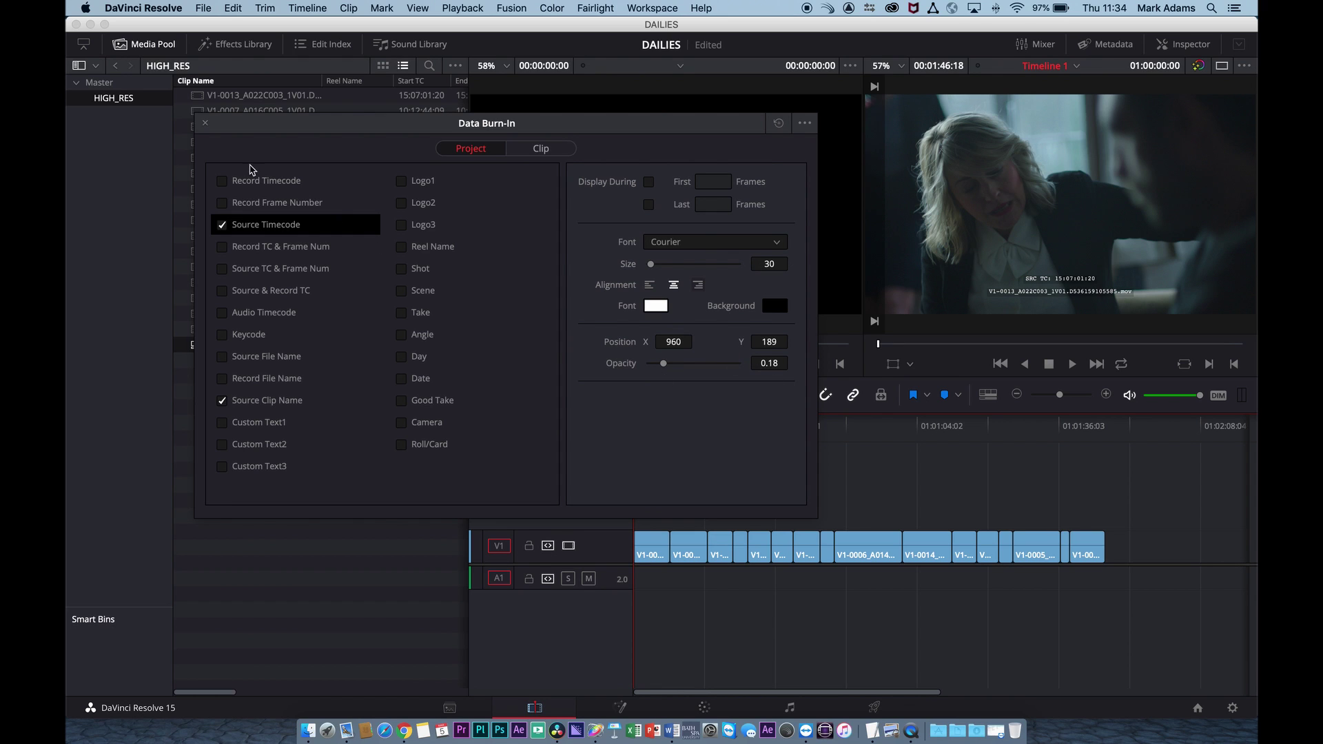
pyautogui.click(205, 123)
pyautogui.moveTo(655, 434); pyautogui.dragTo(821, 448)
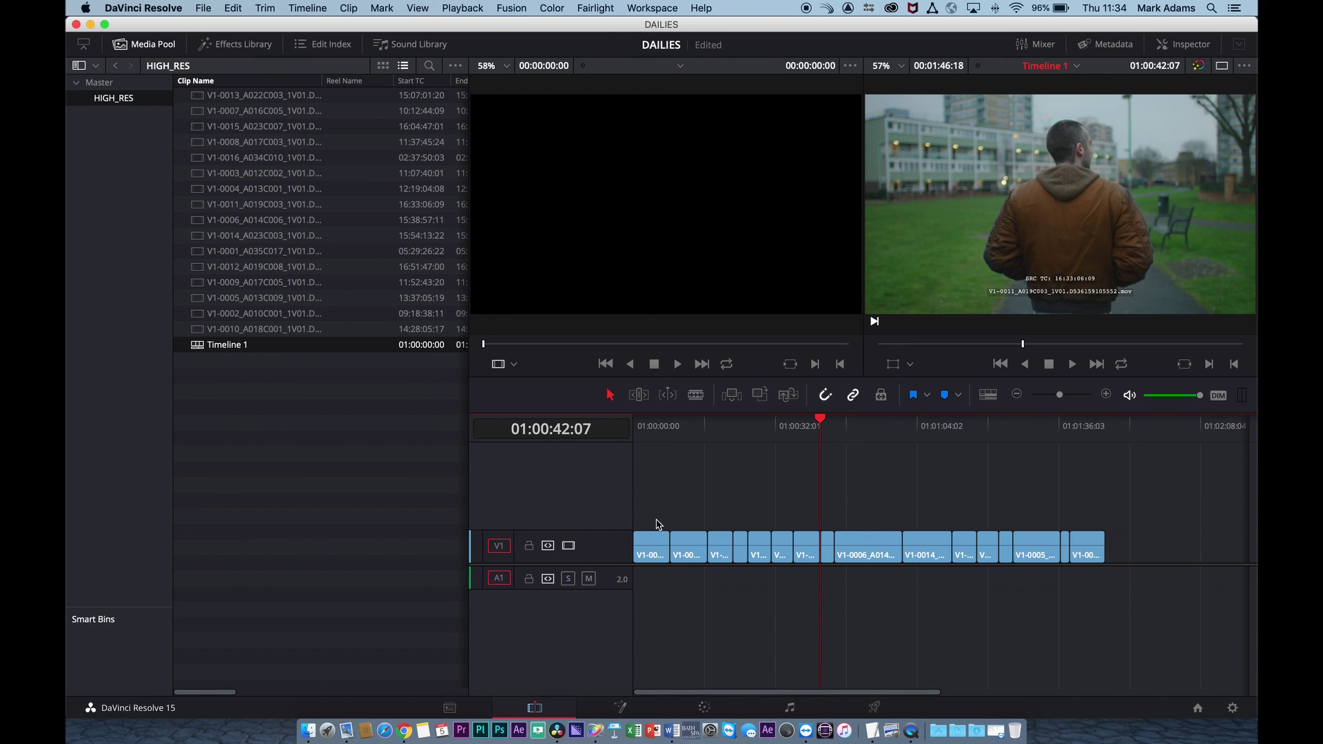
pyautogui.moveTo(861, 434); pyautogui.dragTo(951, 430)
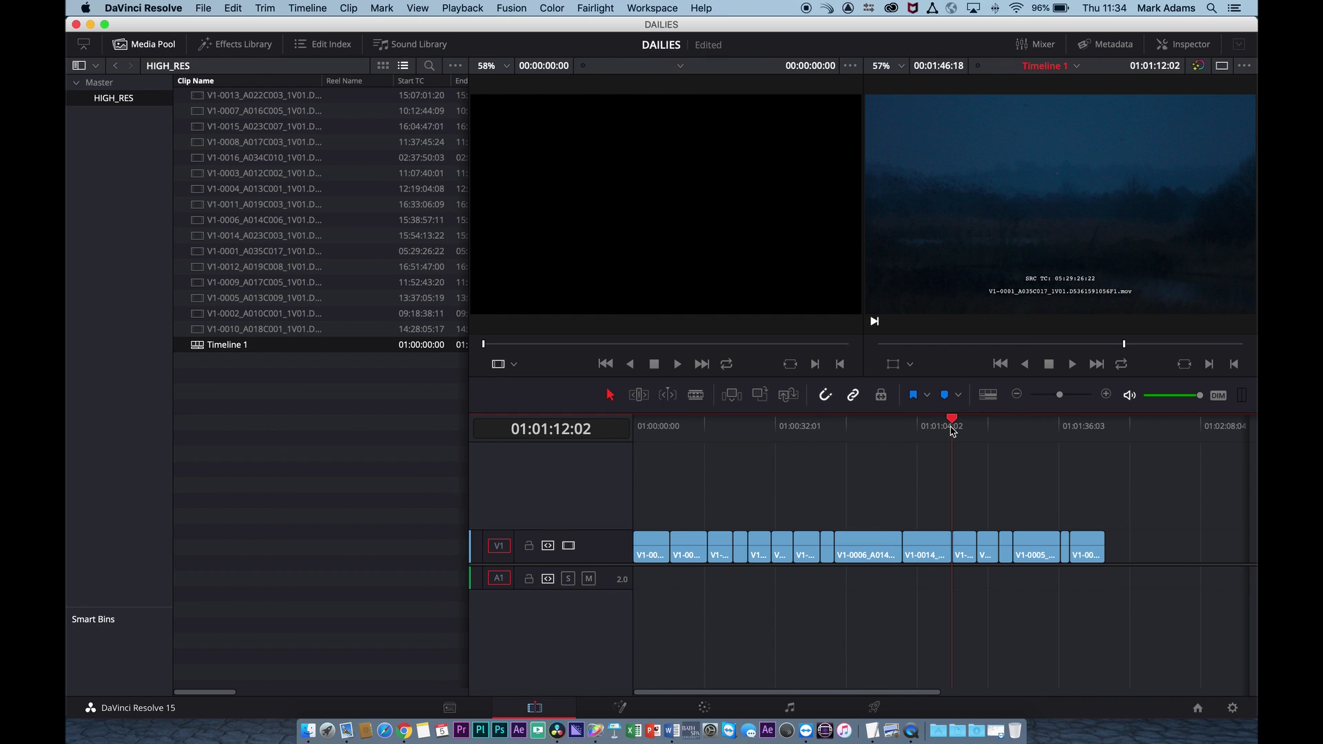
pyautogui.click(1006, 547)
pyautogui.moveTo(1006, 440); pyautogui.dragTo(634, 441)
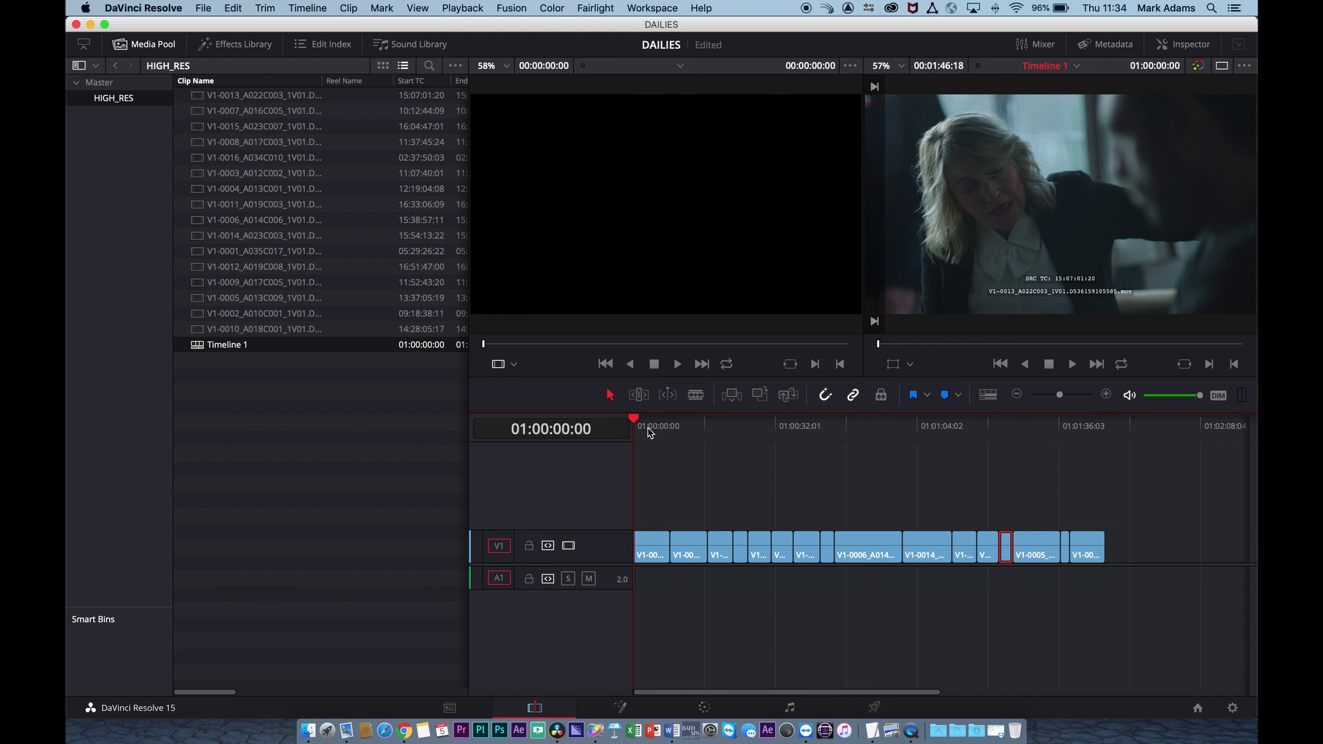
pyautogui.moveTo(647, 434); pyautogui.dragTo(579, 478)
# On the Color page, review the clips up to clip 08, then set the node graph to Timeline.
pyautogui.click(704, 709)
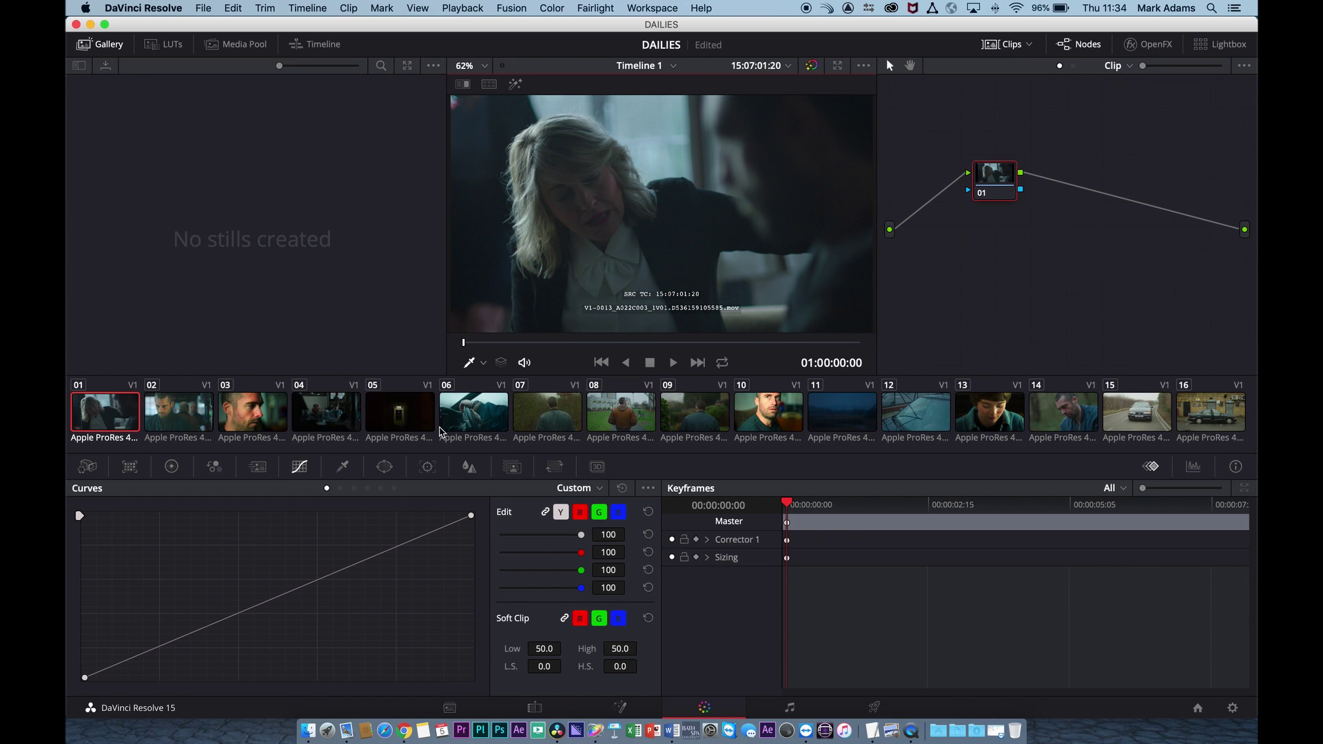
pyautogui.moveTo(991, 187); pyautogui.dragTo(959, 194)
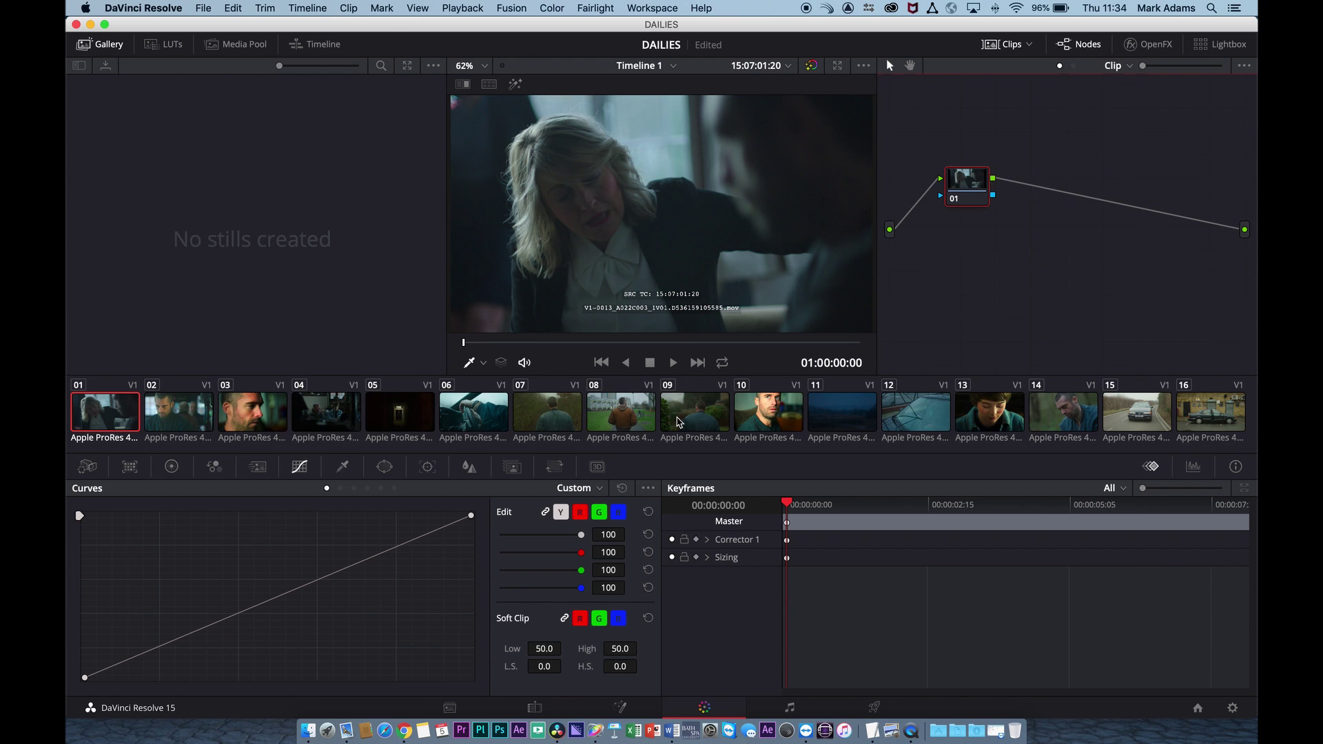
pyautogui.click(681, 422)
pyautogui.click(615, 424)
pyautogui.click(542, 424)
pyautogui.click(476, 422)
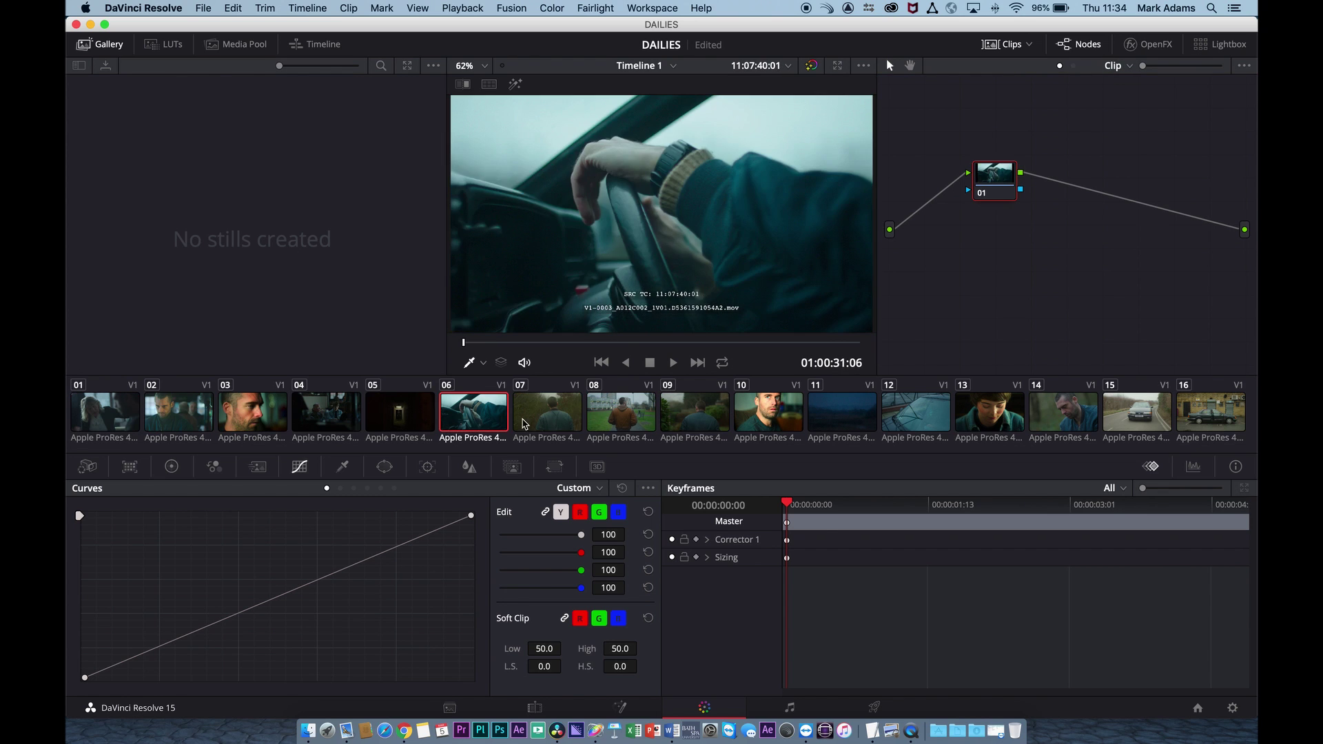
pyautogui.click(543, 424)
pyautogui.click(618, 422)
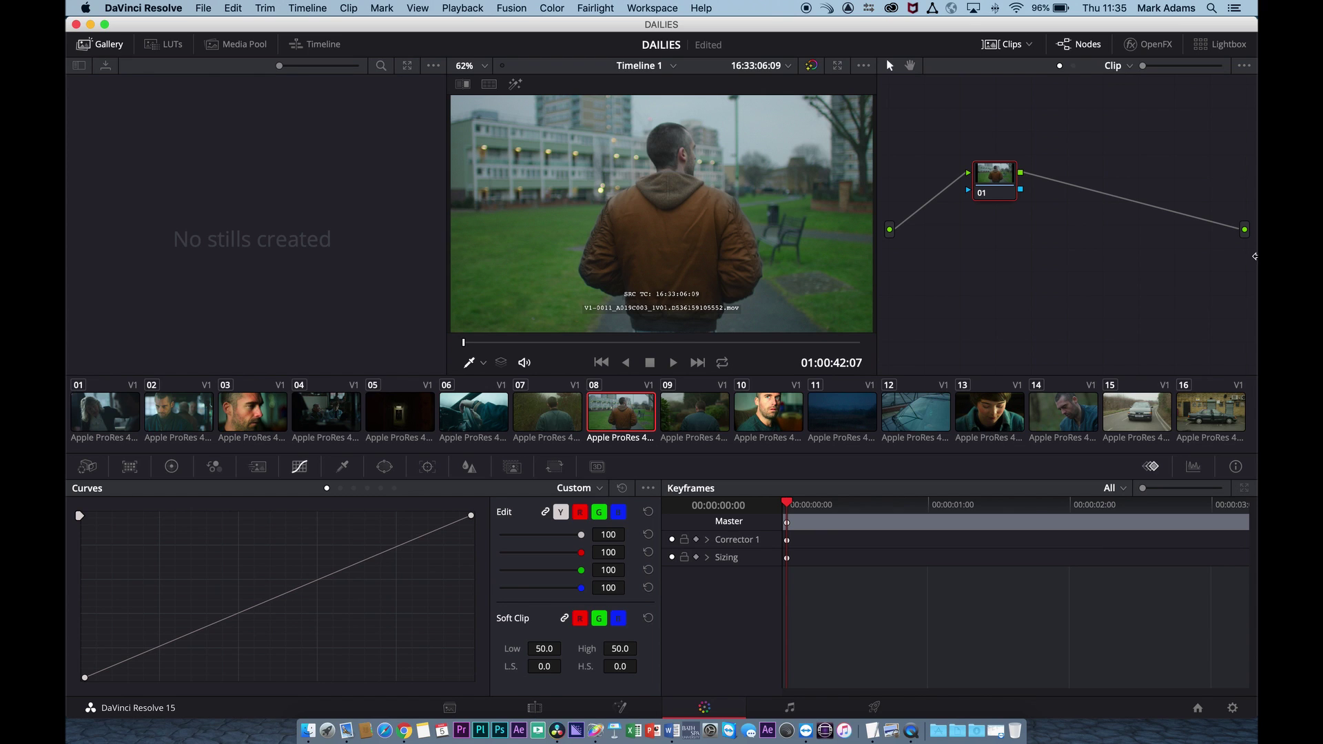
pyautogui.click(1112, 66)
pyautogui.click(1138, 102)
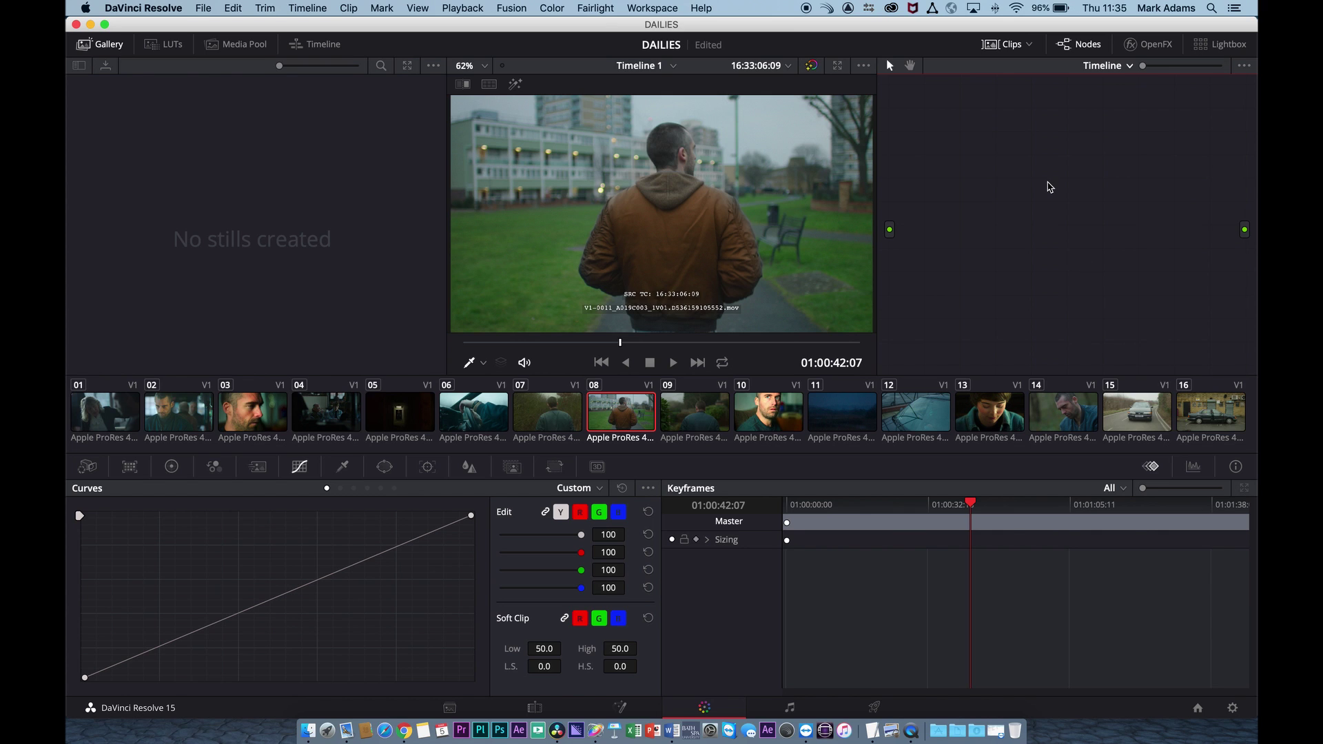
# Add a timeline corrector node and turn on the floating video scopes.
pyautogui.hotkey('alt', 's')
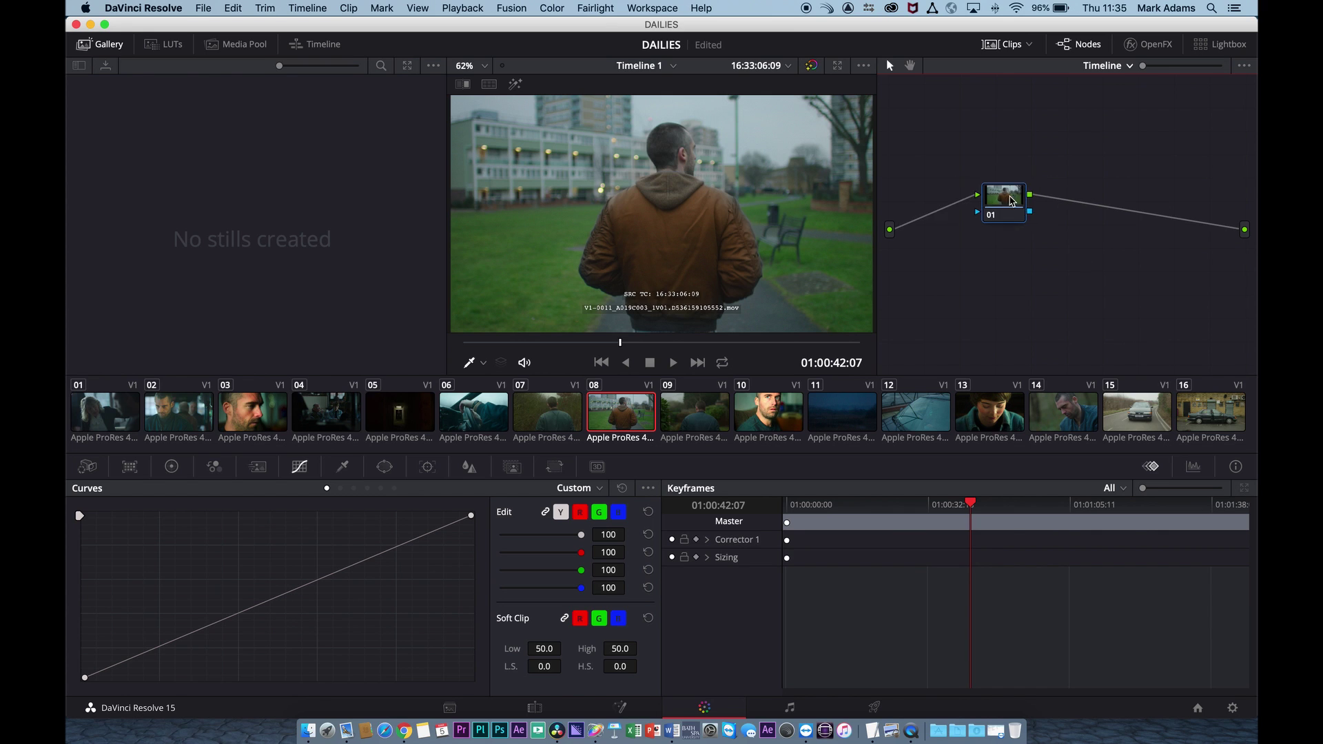
pyautogui.click(1060, 421)
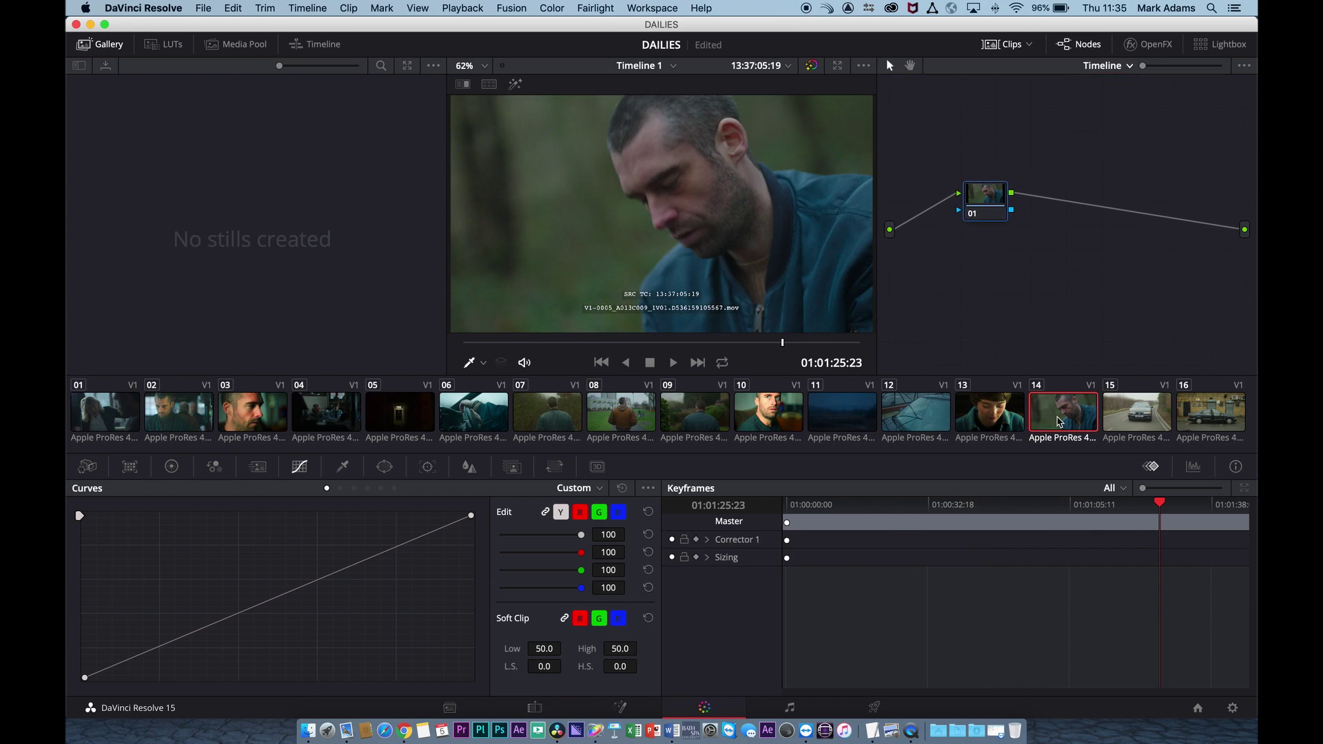
pyautogui.click(656, 8)
pyautogui.moveTo(744, 129)
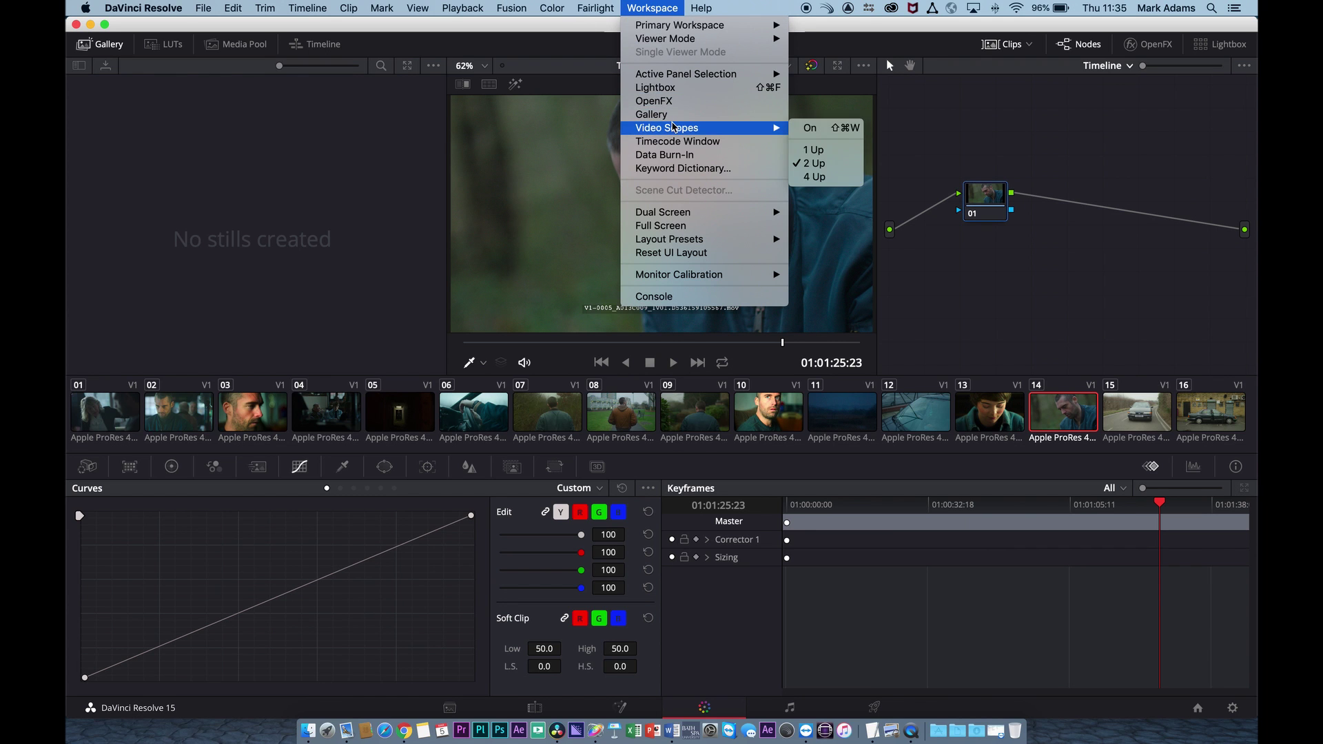
pyautogui.click(811, 129)
pyautogui.moveTo(922, 436); pyautogui.dragTo(739, 448)
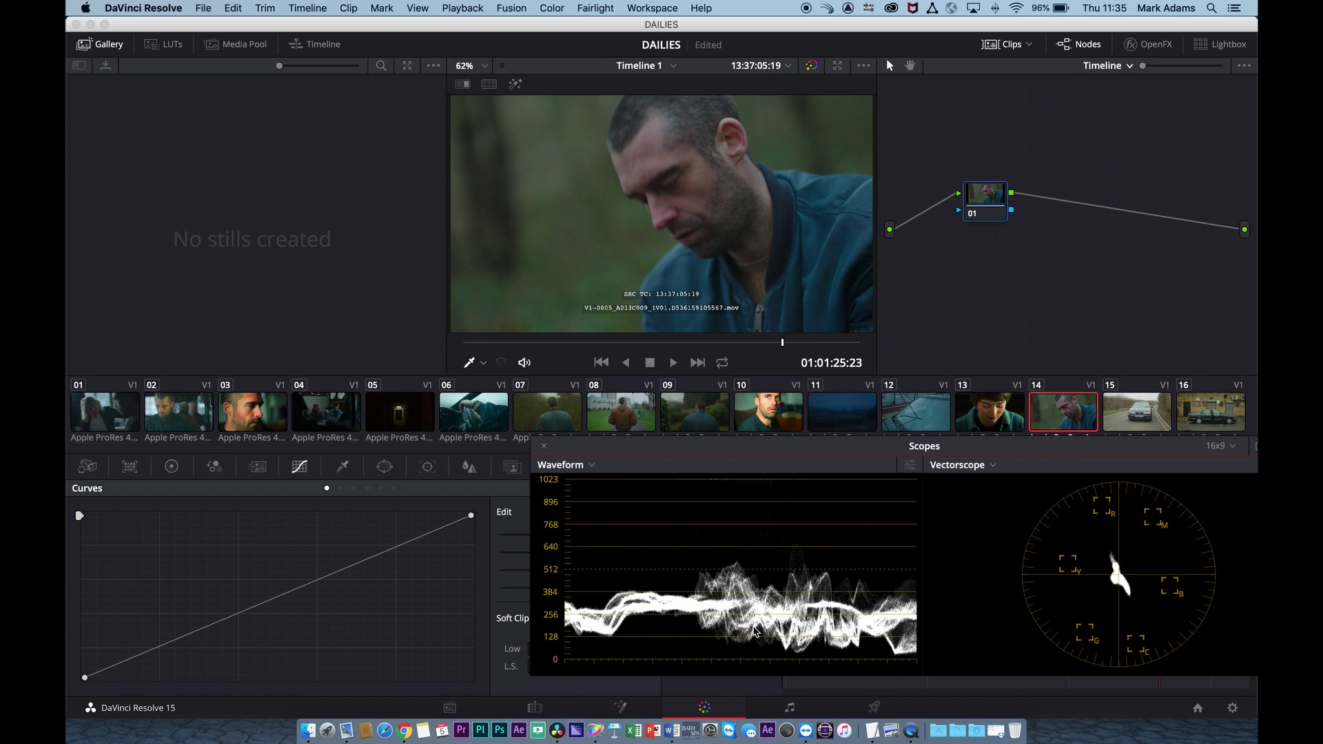
pyautogui.moveTo(637, 445)
pyautogui.mouseDown()
pyautogui.moveTo(689, 452)
pyautogui.moveTo(651, 447)
pyautogui.mouseUp()
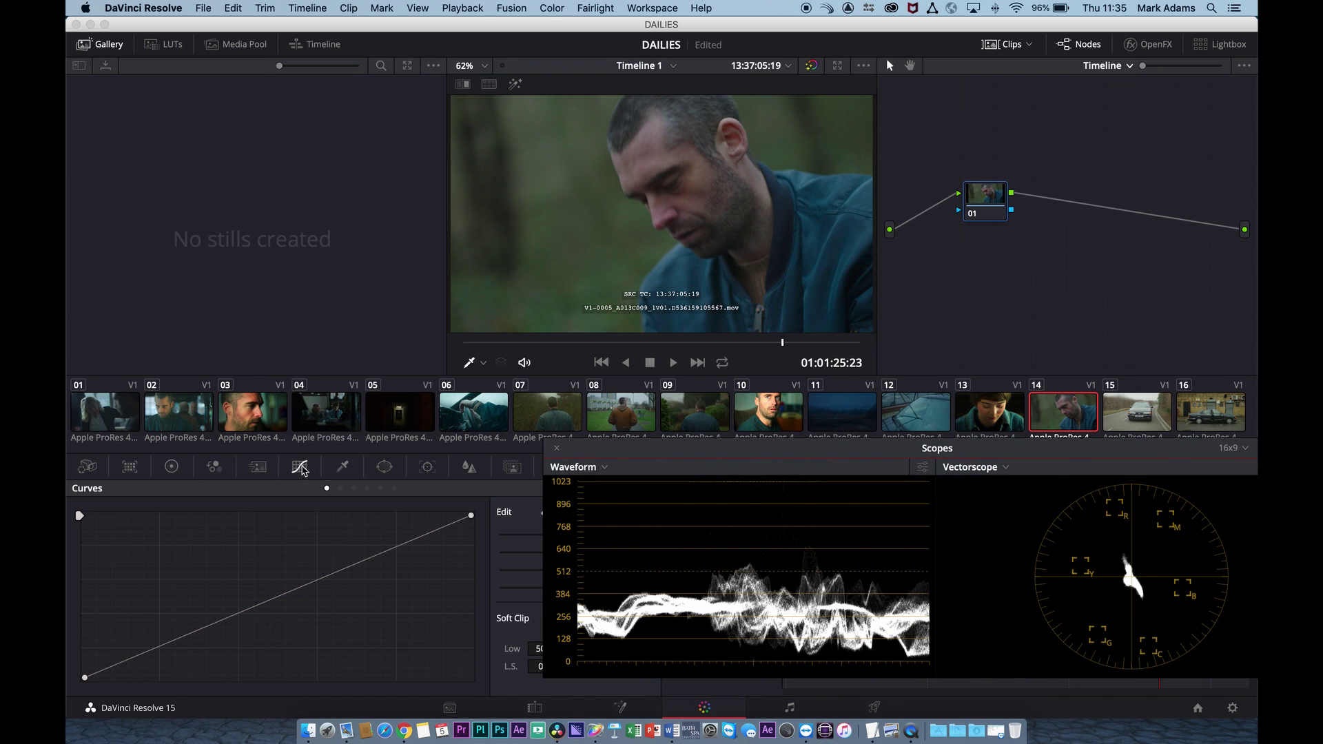
# Drag the curve's white and black end points inward to adjust the whole timeline's tones.
pyautogui.moveTo(472, 516); pyautogui.dragTo(361, 514)
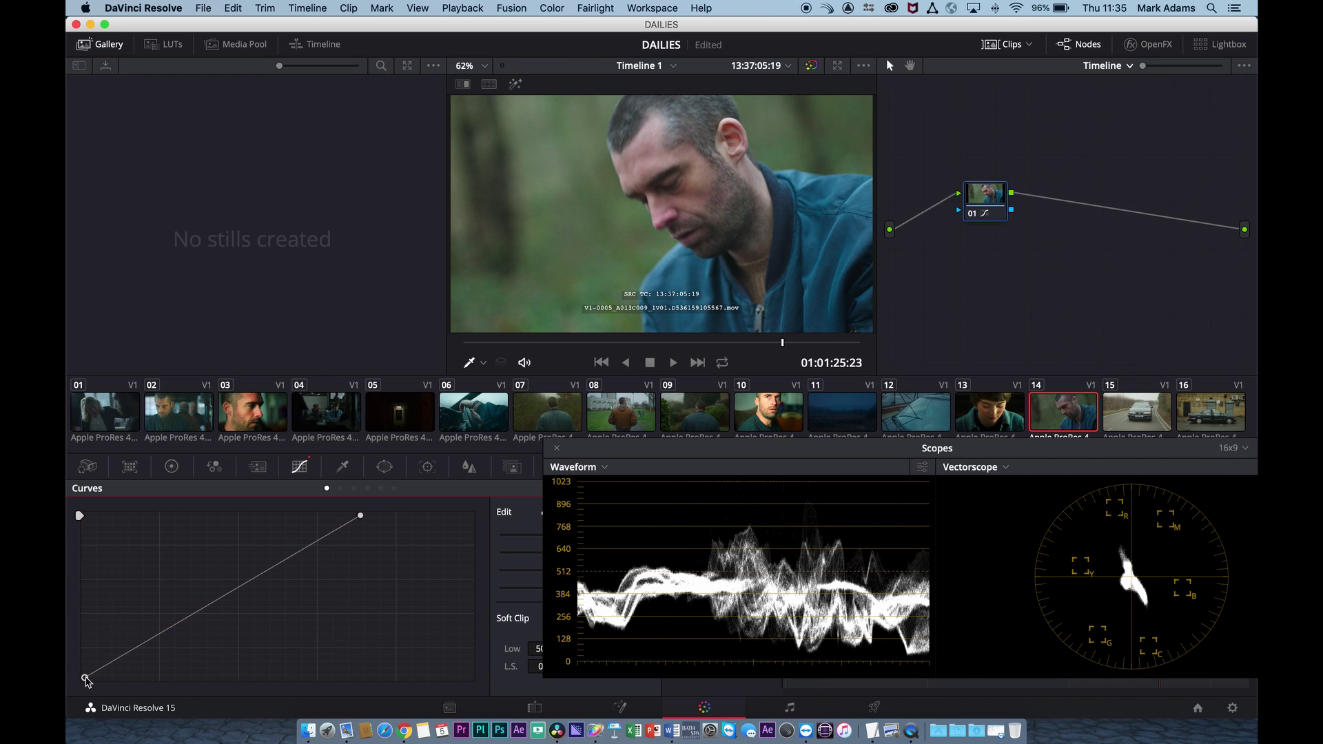
pyautogui.moveTo(85, 679); pyautogui.dragTo(91, 680)
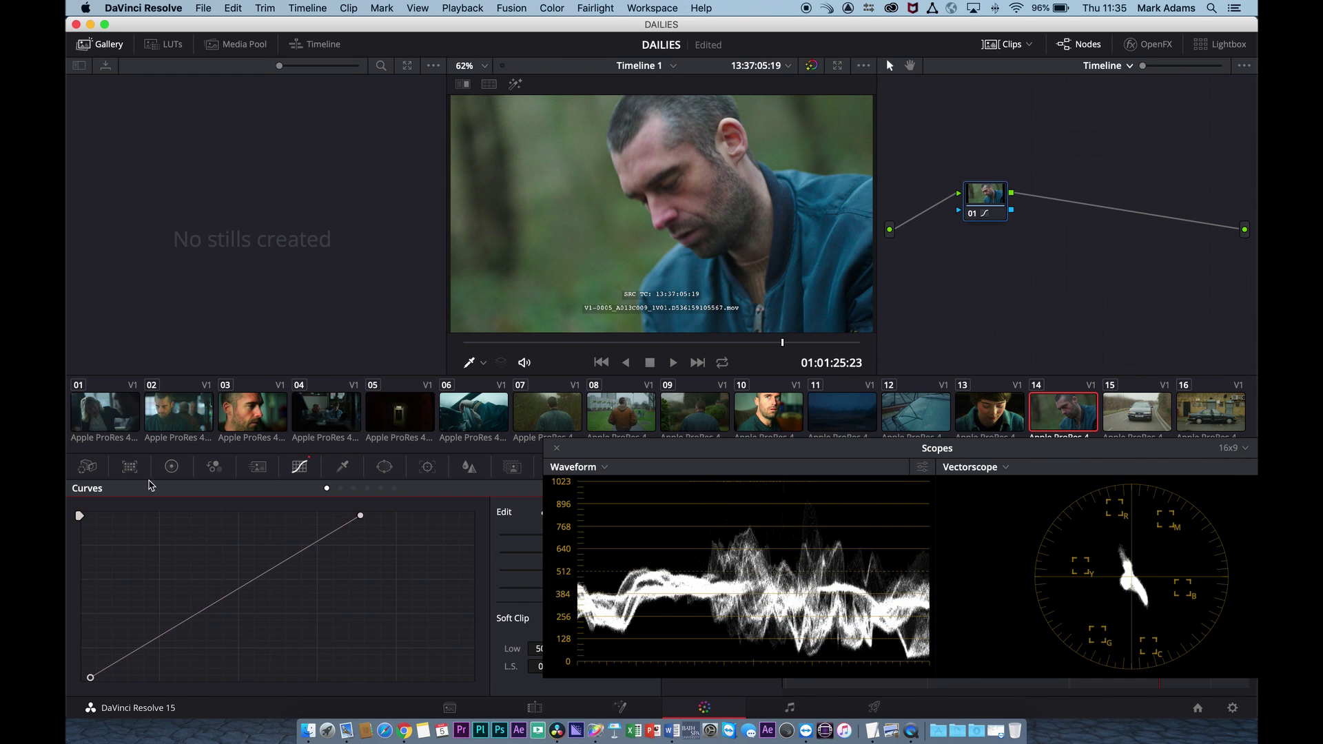
pyautogui.click(170, 469)
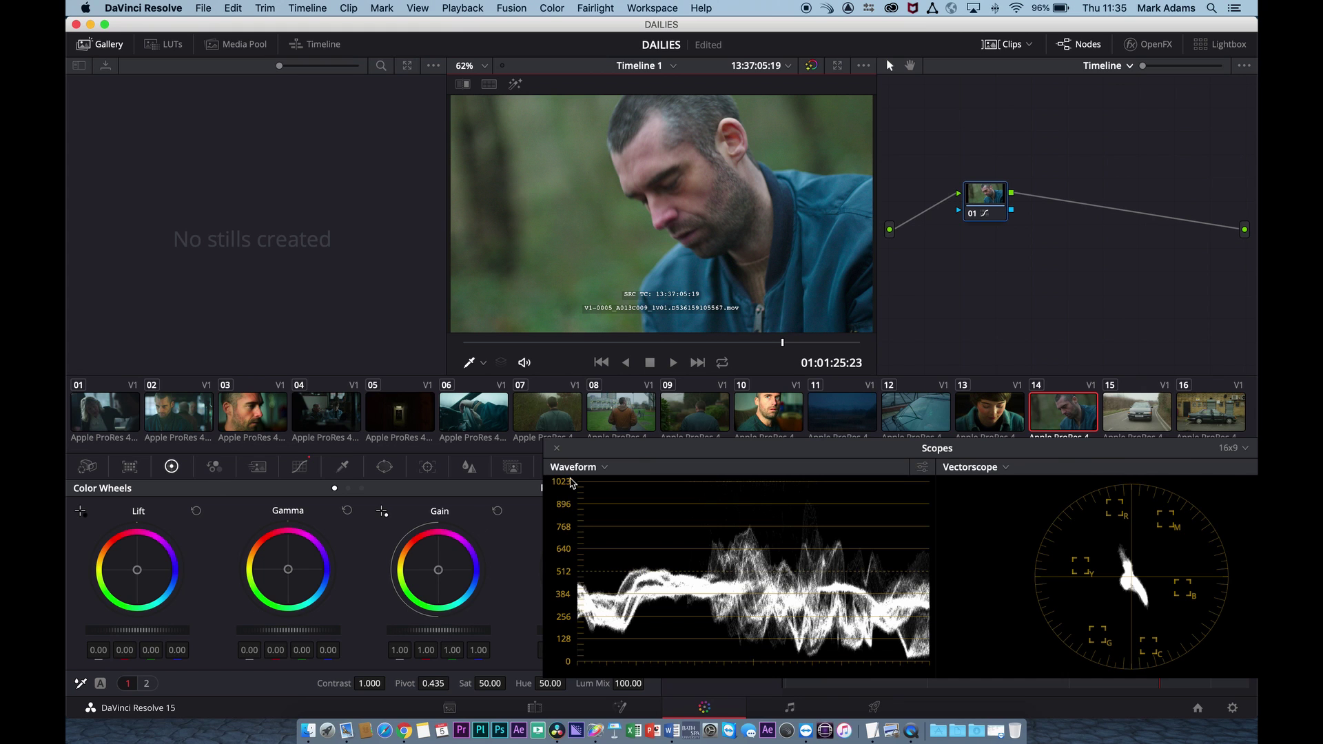
# Set timeline node 01 to saturation 57.40 and contrast 1.050, then toggle it to compare.
pyautogui.doubleClick(634, 448)
pyautogui.click(612, 495)
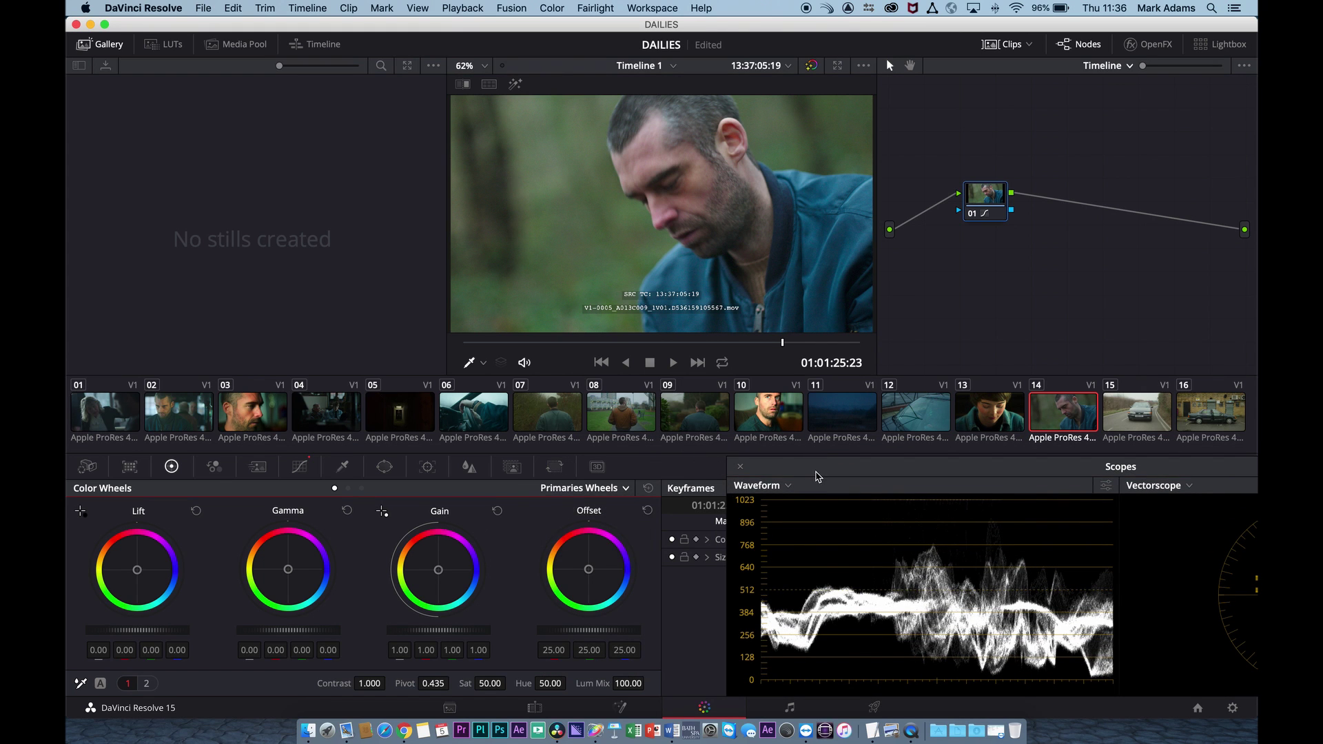
pyautogui.moveTo(820, 473); pyautogui.dragTo(748, 454)
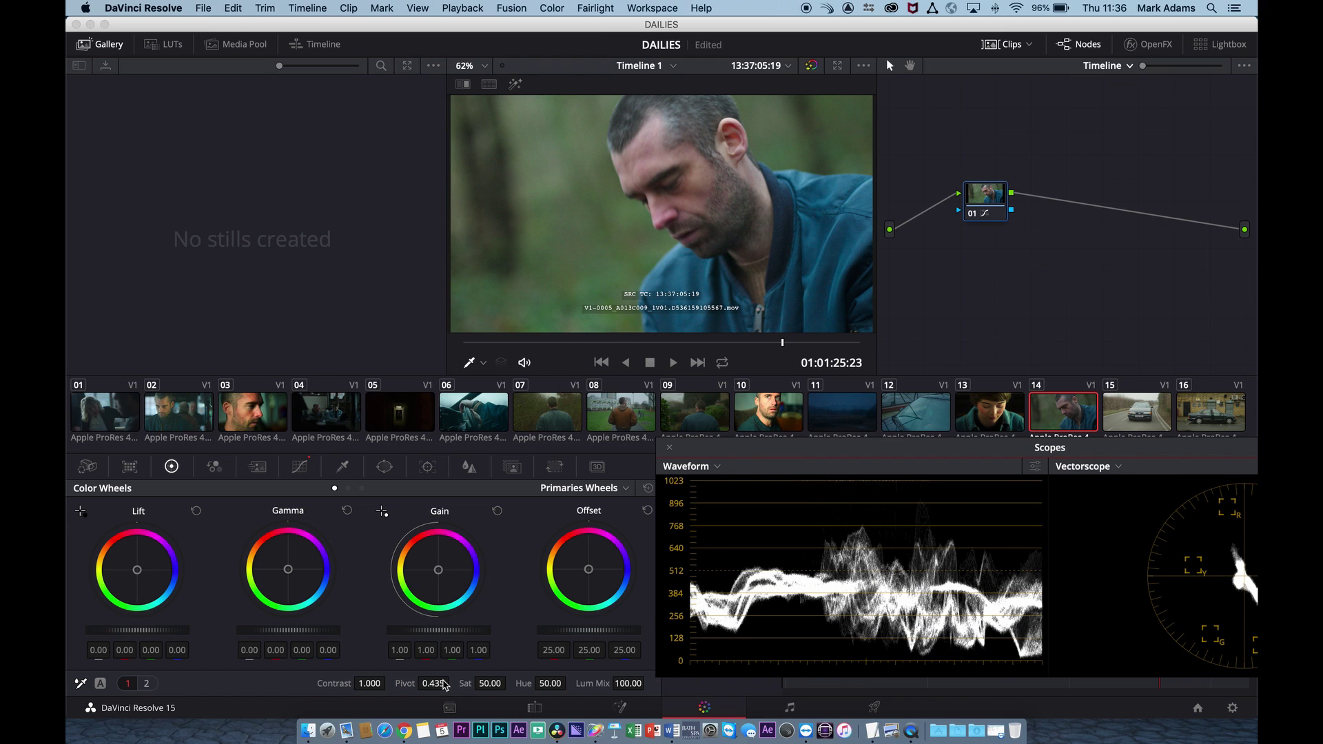
pyautogui.moveTo(769, 456); pyautogui.dragTo(733, 454)
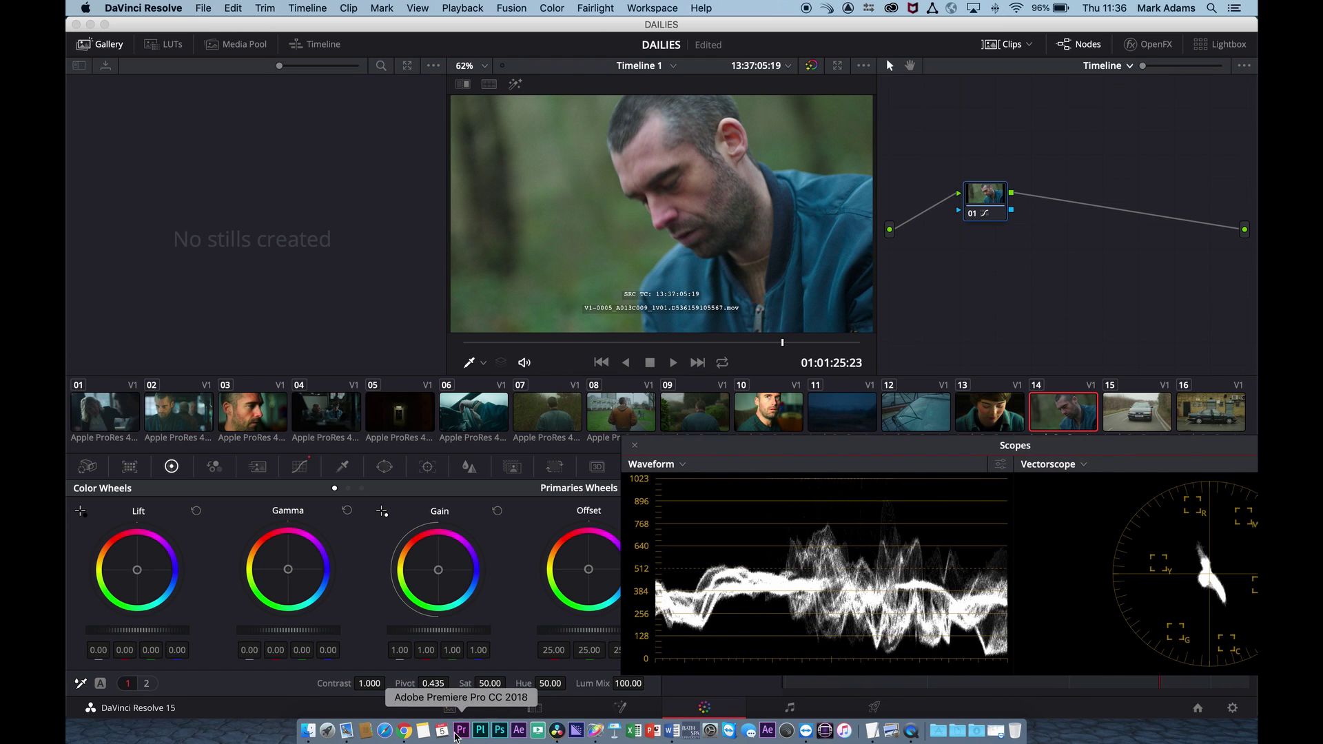
pyautogui.moveTo(491, 684); pyautogui.dragTo(510, 683)
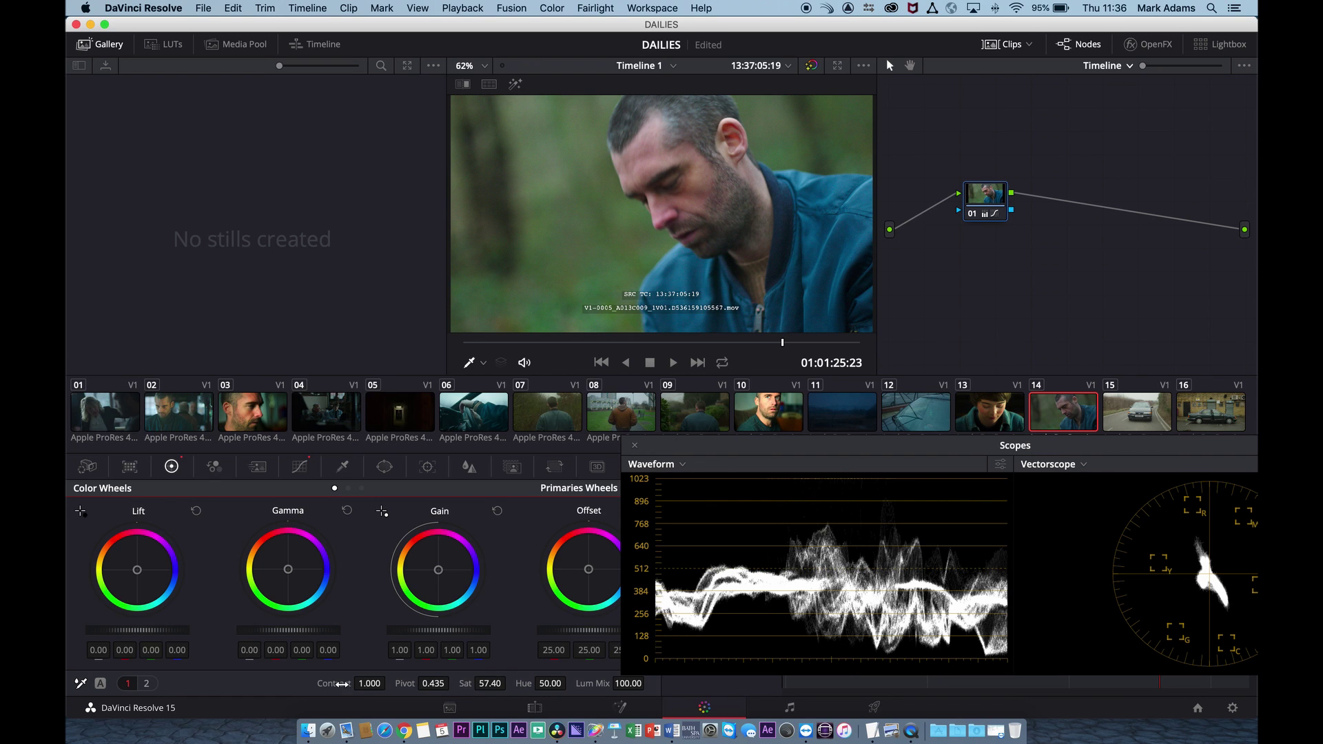
pyautogui.moveTo(334, 684); pyautogui.dragTo(390, 682)
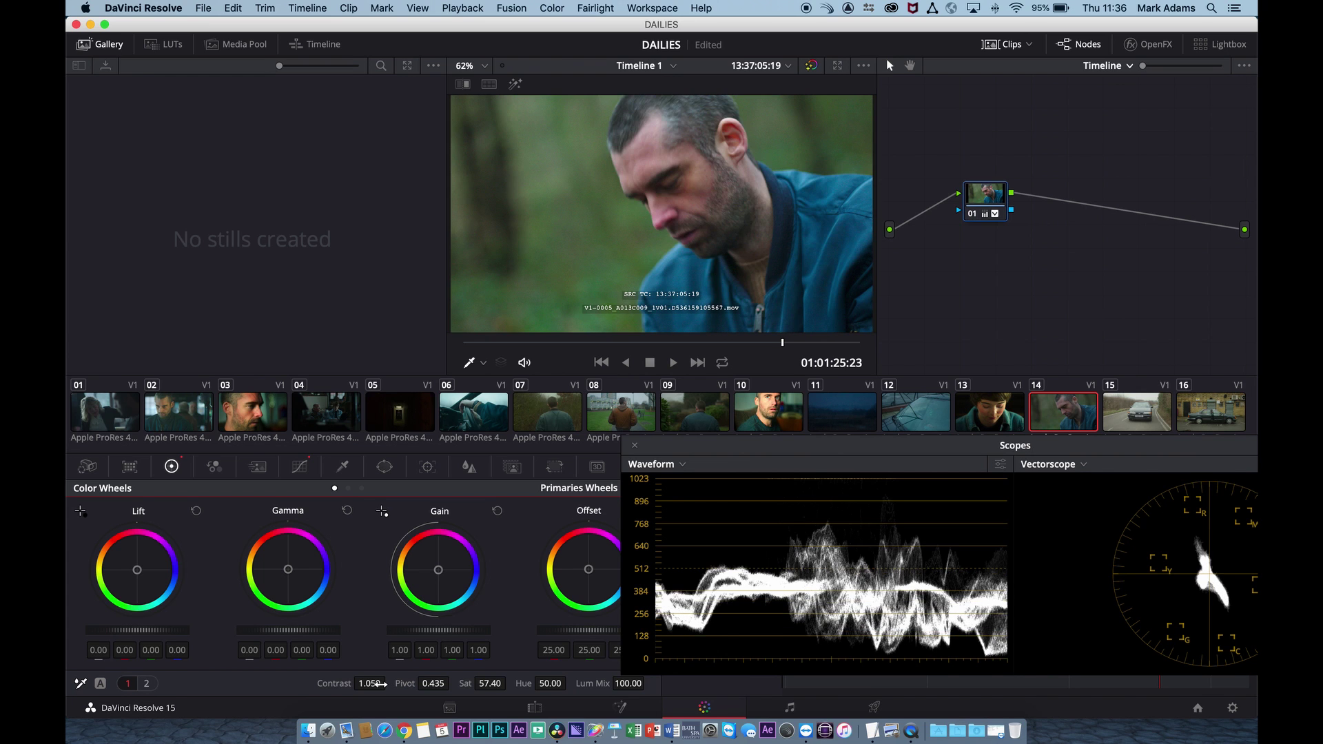
pyautogui.hotkey('ctrl', 'd')
pyautogui.hotkey('ctrl', 'd')
pyautogui.hotkey('ctrl', 'd')
pyautogui.hotkey('ctrl', 'd')
pyautogui.hotkey('ctrl', 'd')
pyautogui.hotkey('ctrl', 'd')
# Step from clip 01 through clip 16, checking the contrast 1.050 / saturation 57.40 grade, and stop on clip 10.
pyautogui.click(117, 411)
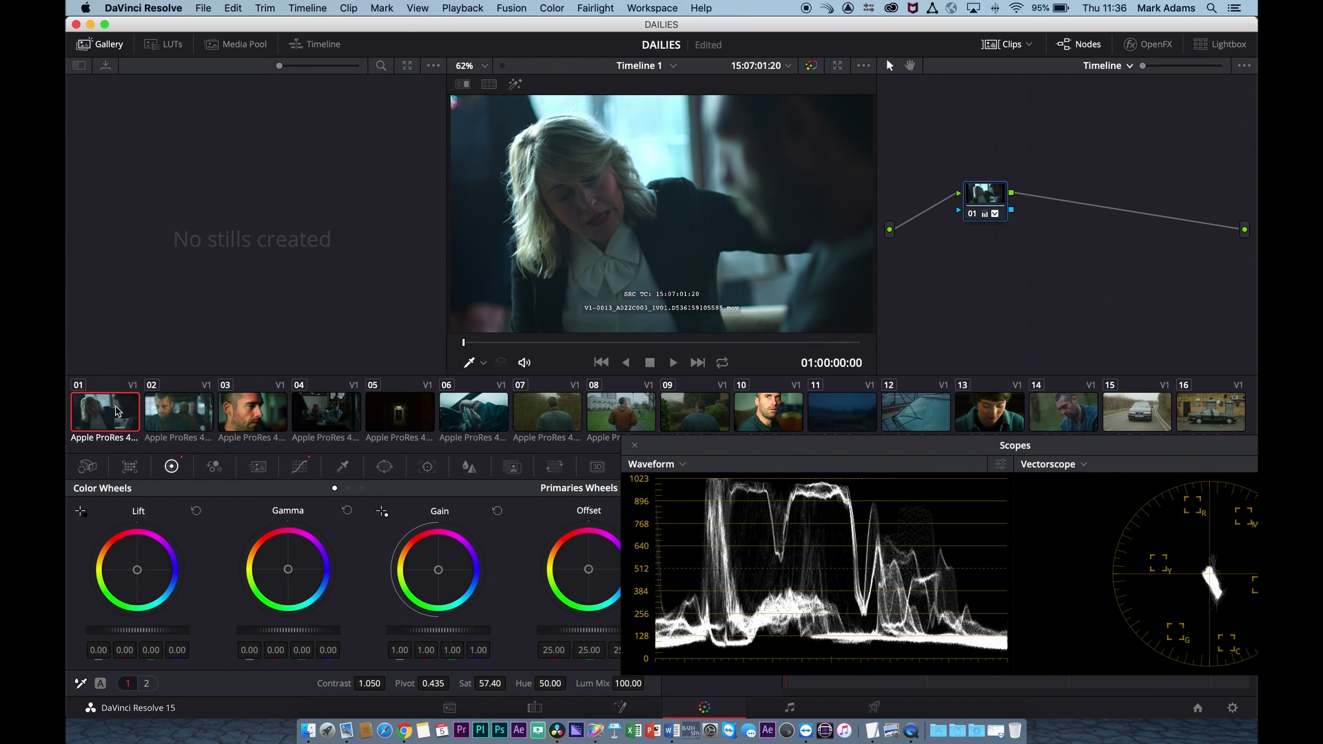
pyautogui.press('Down')
pyautogui.press('Down')
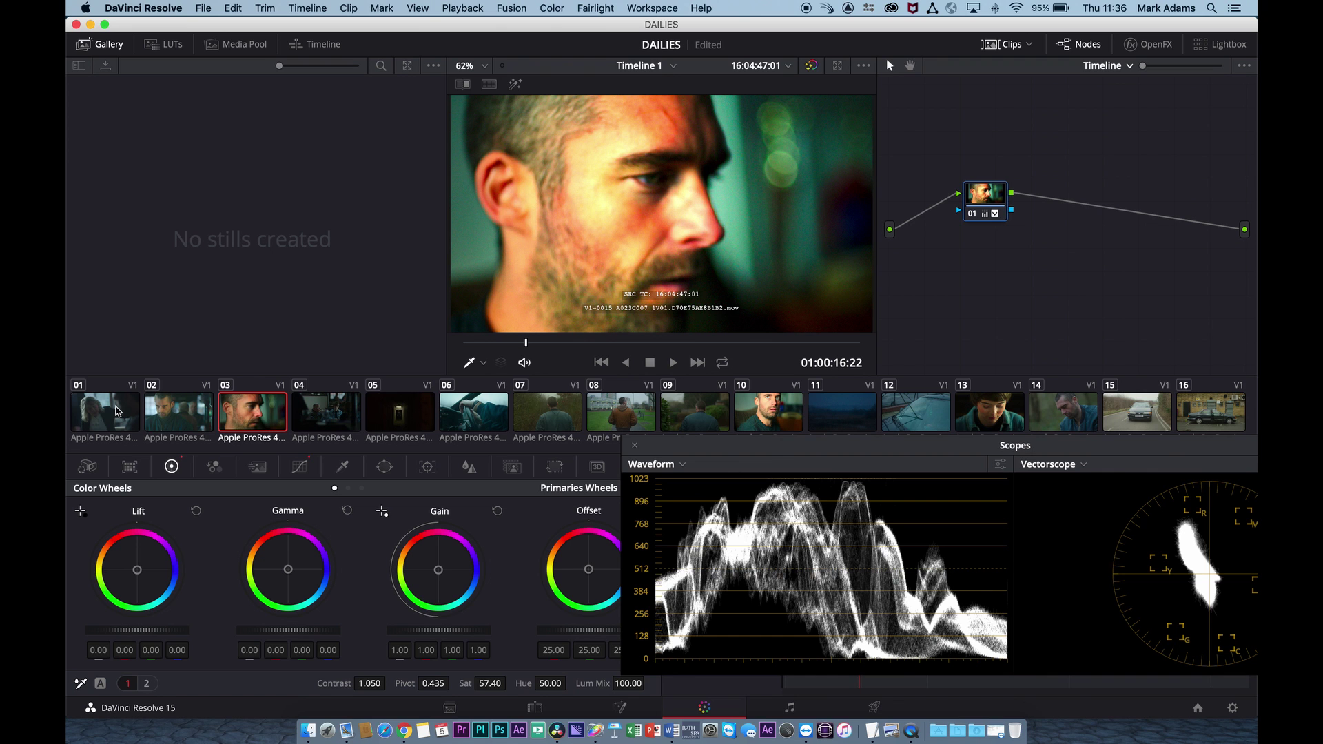
pyautogui.press('Down')
pyautogui.press('Down')
pyautogui.press('Down')
pyautogui.press('Down')
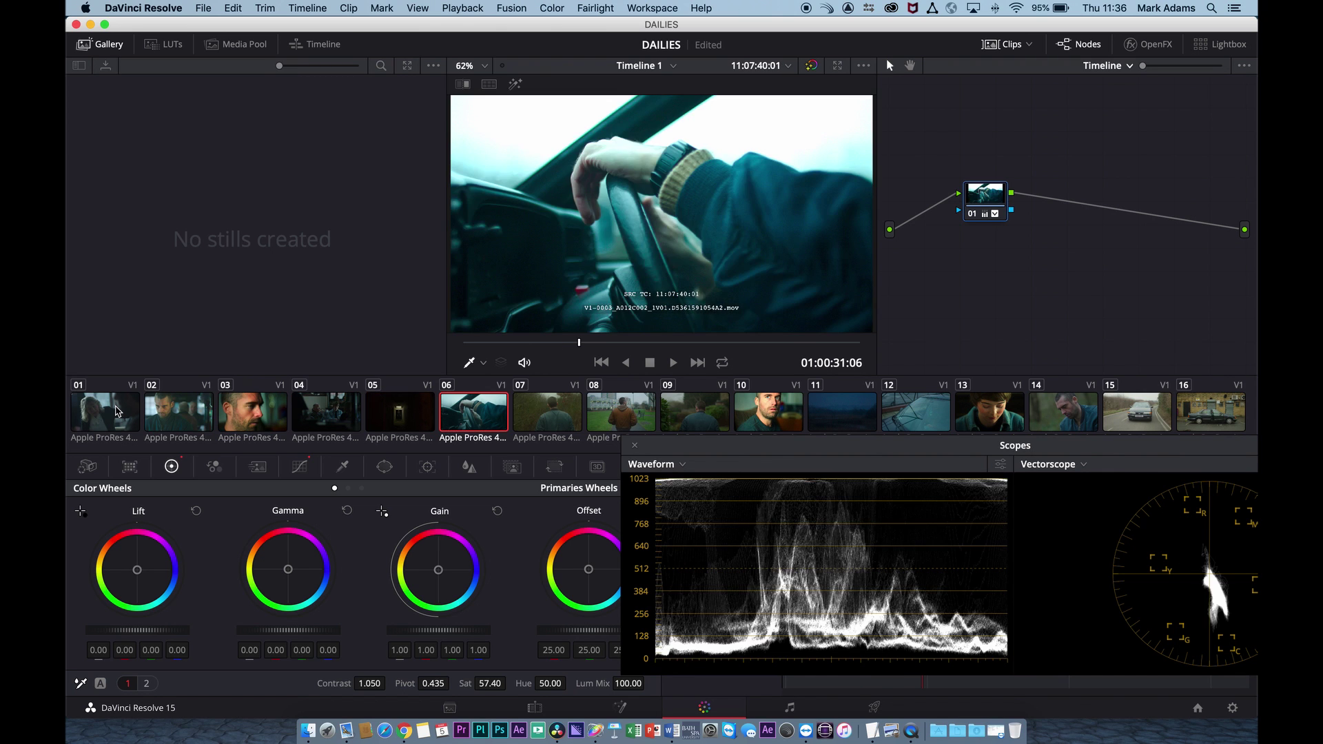
pyautogui.press('Down')
pyautogui.press('Down')
pyautogui.press('Down')
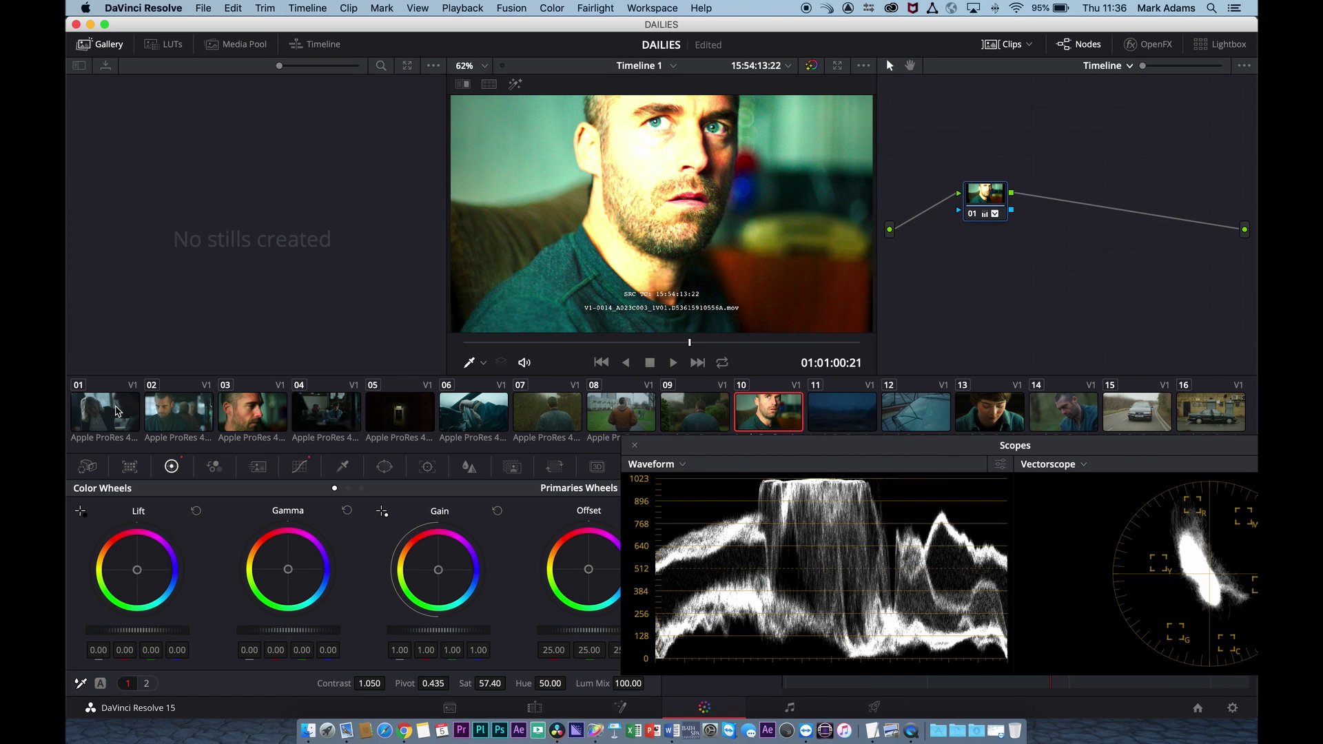
pyautogui.press('Down')
pyautogui.press('Down')
pyautogui.press('Down')
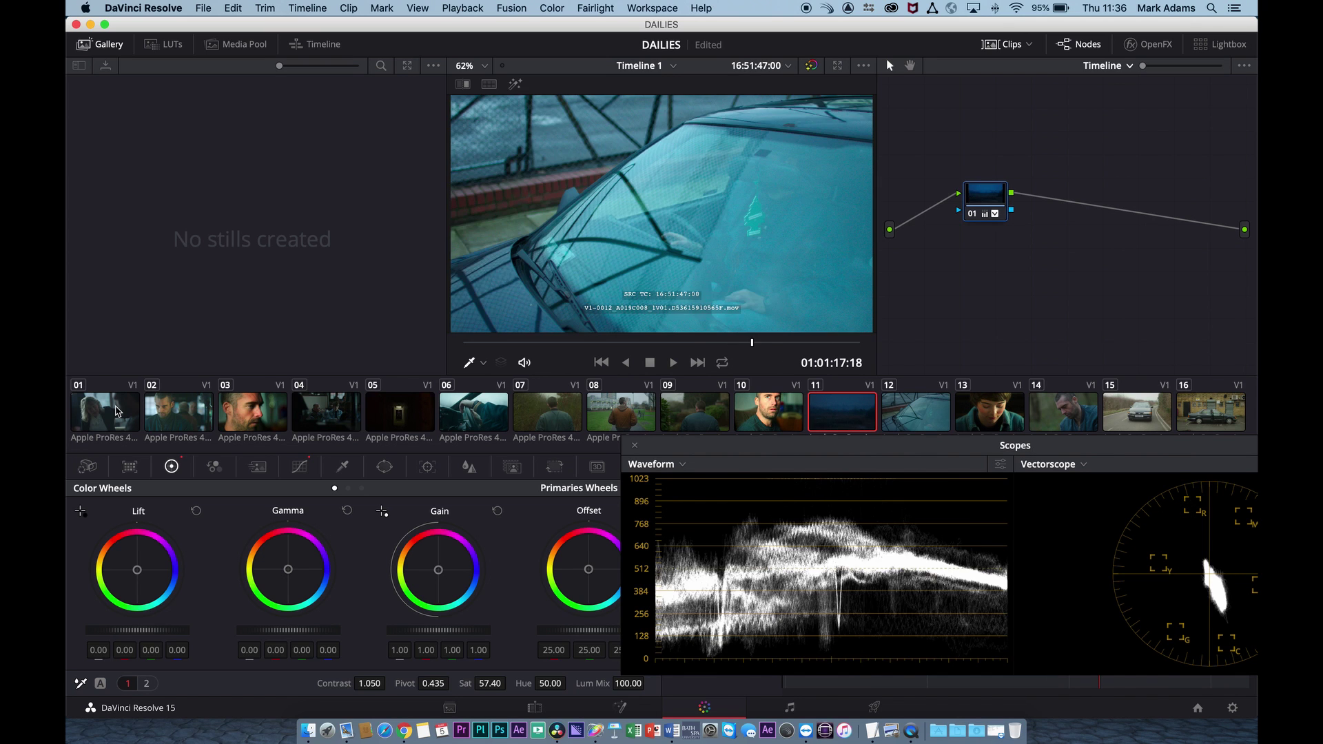
pyautogui.press('Down')
pyautogui.press('Down')
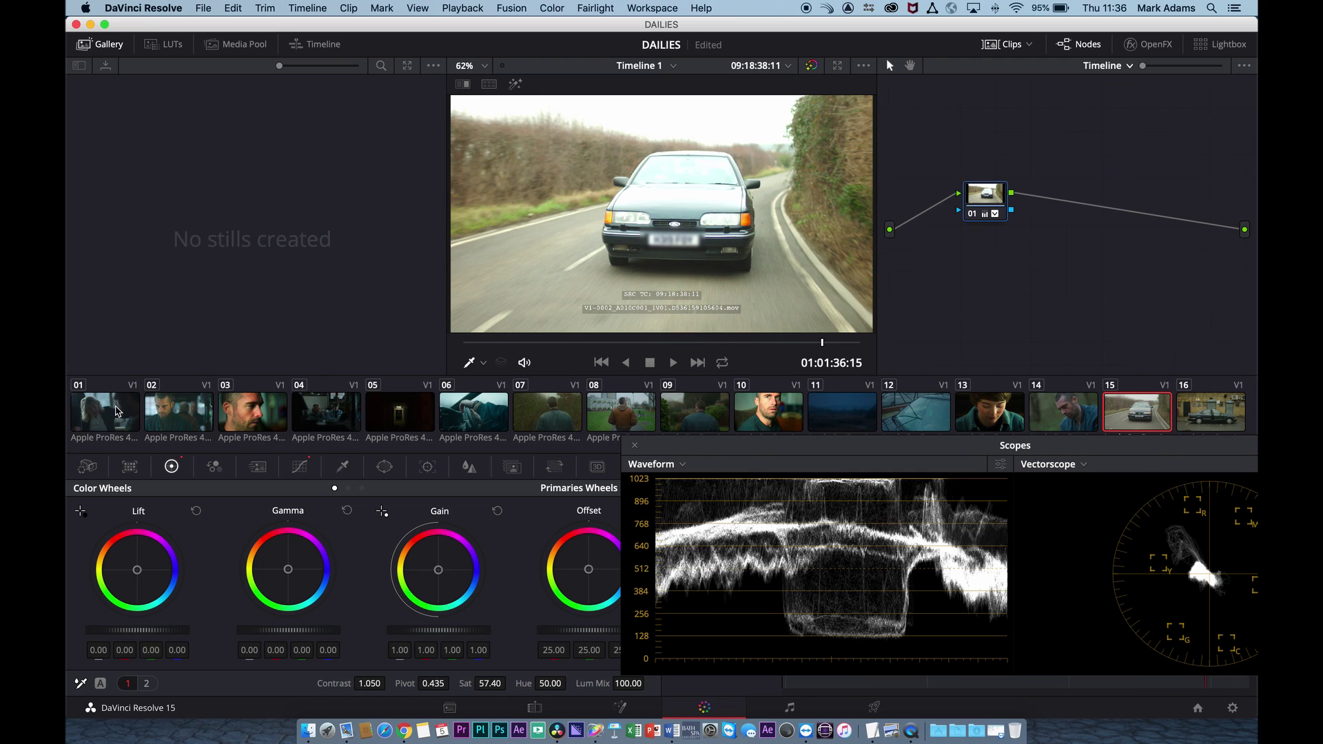
pyautogui.press('Up')
pyautogui.press('Down')
pyautogui.press('Down')
pyautogui.press('Up')
pyautogui.press('Up')
pyautogui.press('Up')
pyautogui.press('Up')
pyautogui.press('Up')
pyautogui.press('Up')
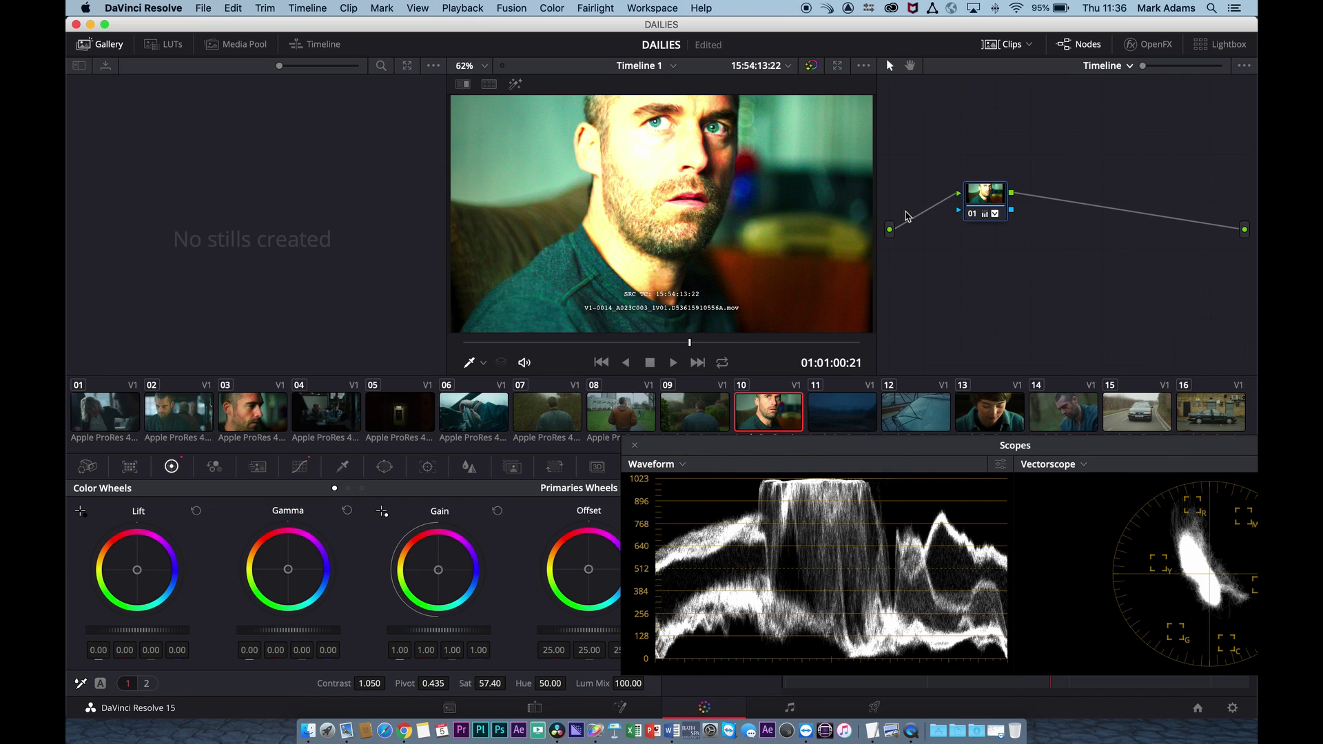
# Switch the node editor to Clip grading and pull down clip 10's highlights in Curves.
pyautogui.click(1121, 62)
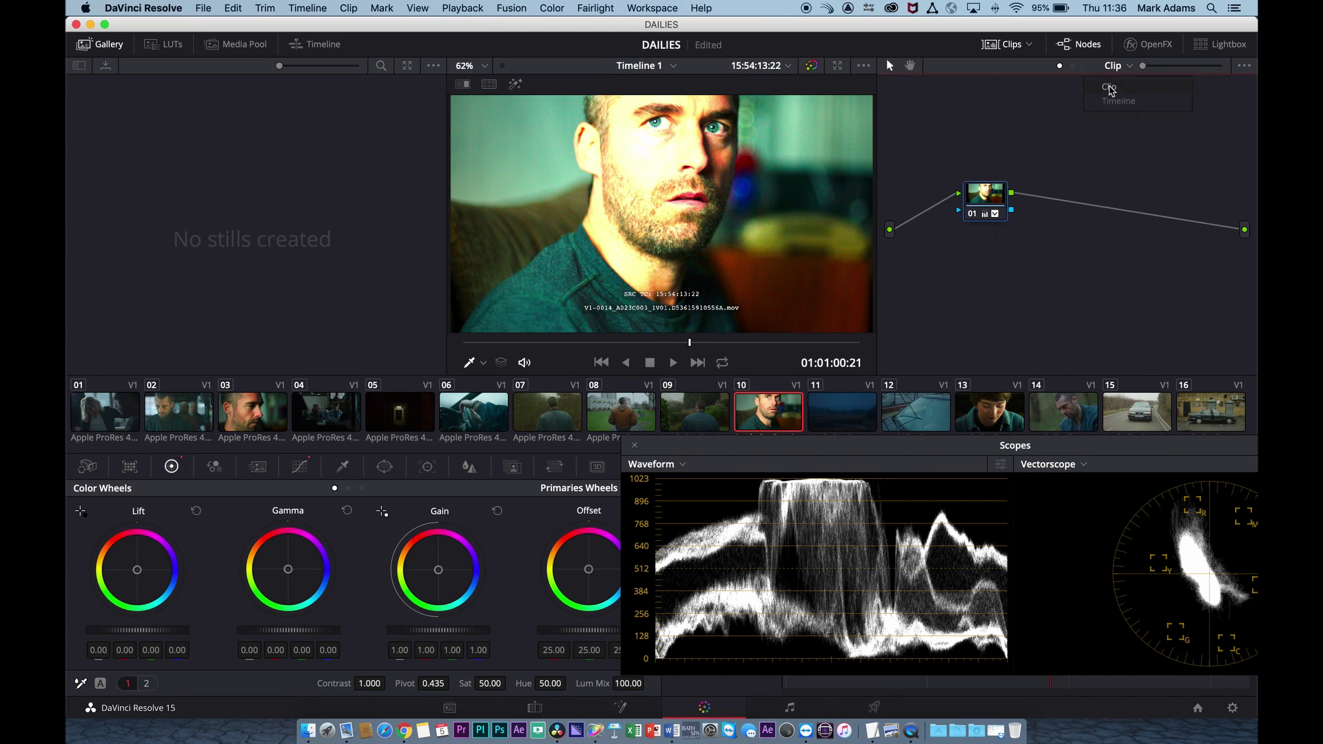
pyautogui.click(1110, 86)
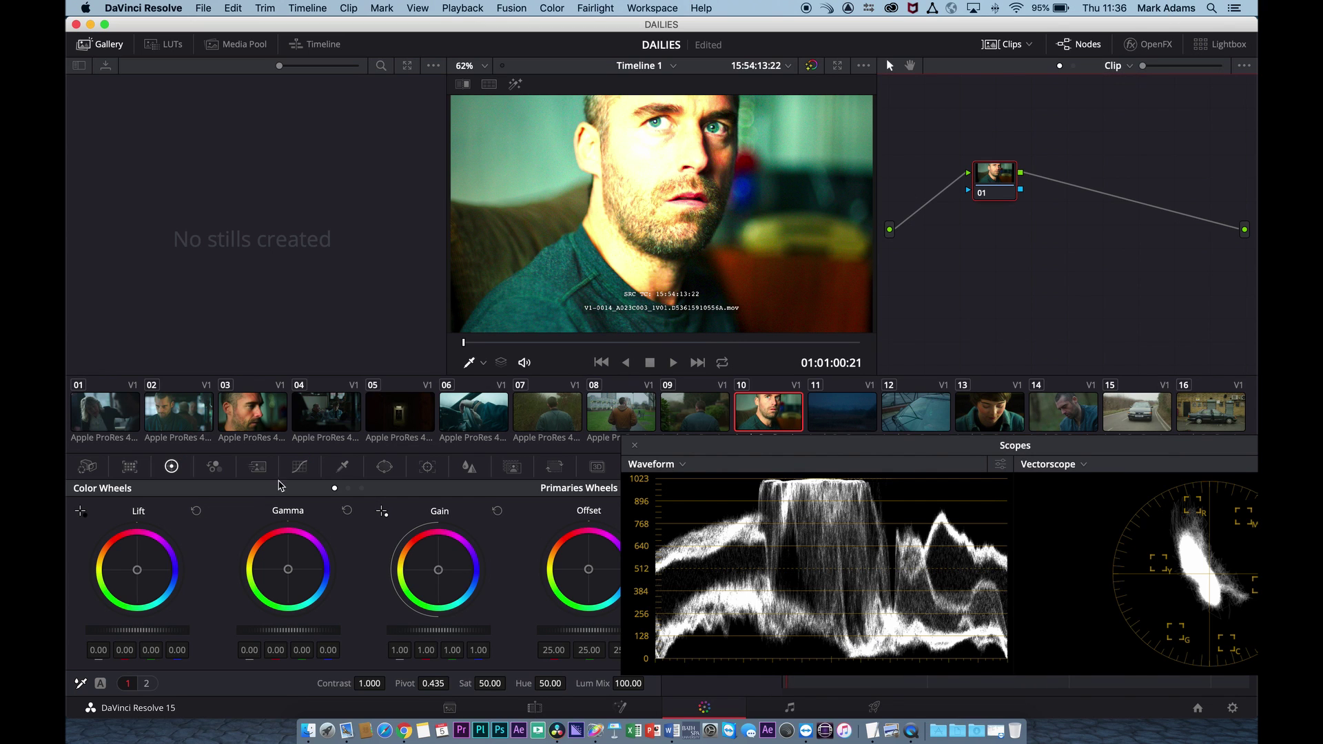
pyautogui.click(300, 466)
pyautogui.moveTo(471, 515); pyautogui.dragTo(473, 551)
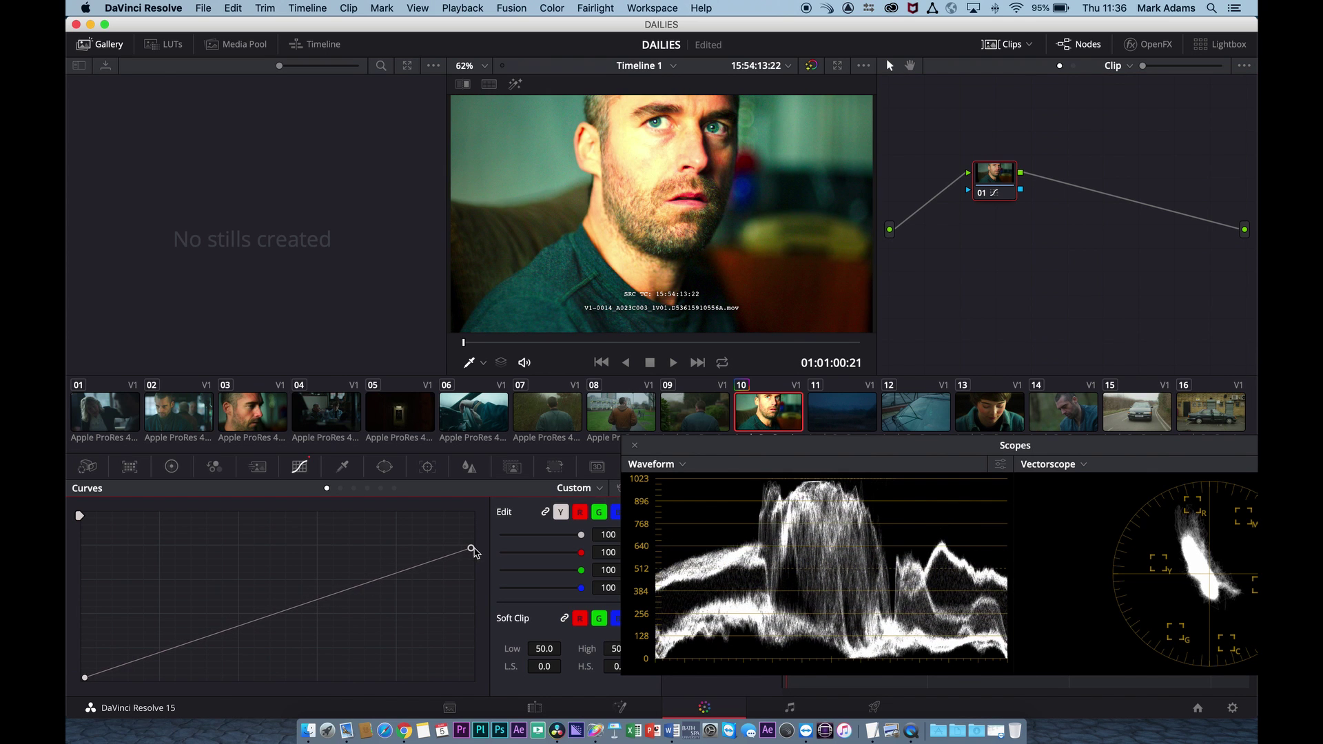
# On clip 03, lower the highlights in Curves and drop saturation to 43.60.
pyautogui.click(267, 422)
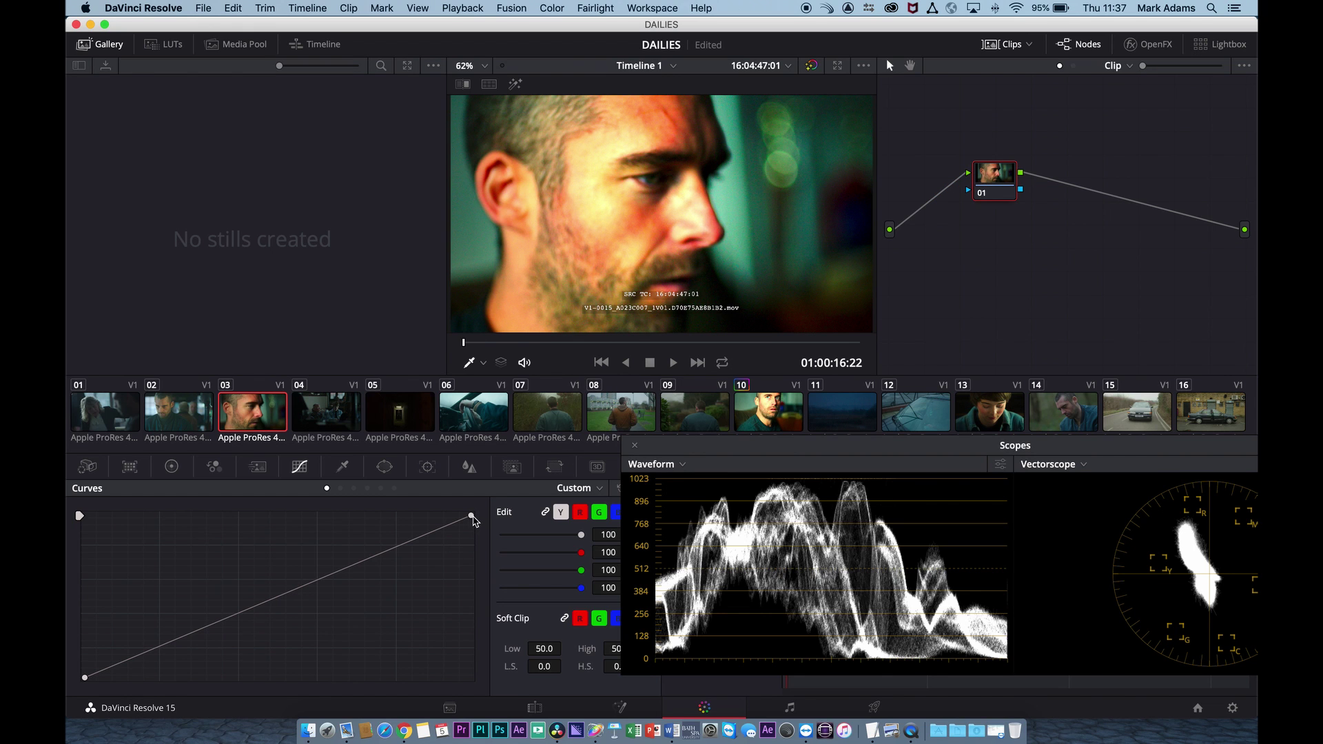
pyautogui.moveTo(474, 521); pyautogui.dragTo(474, 541)
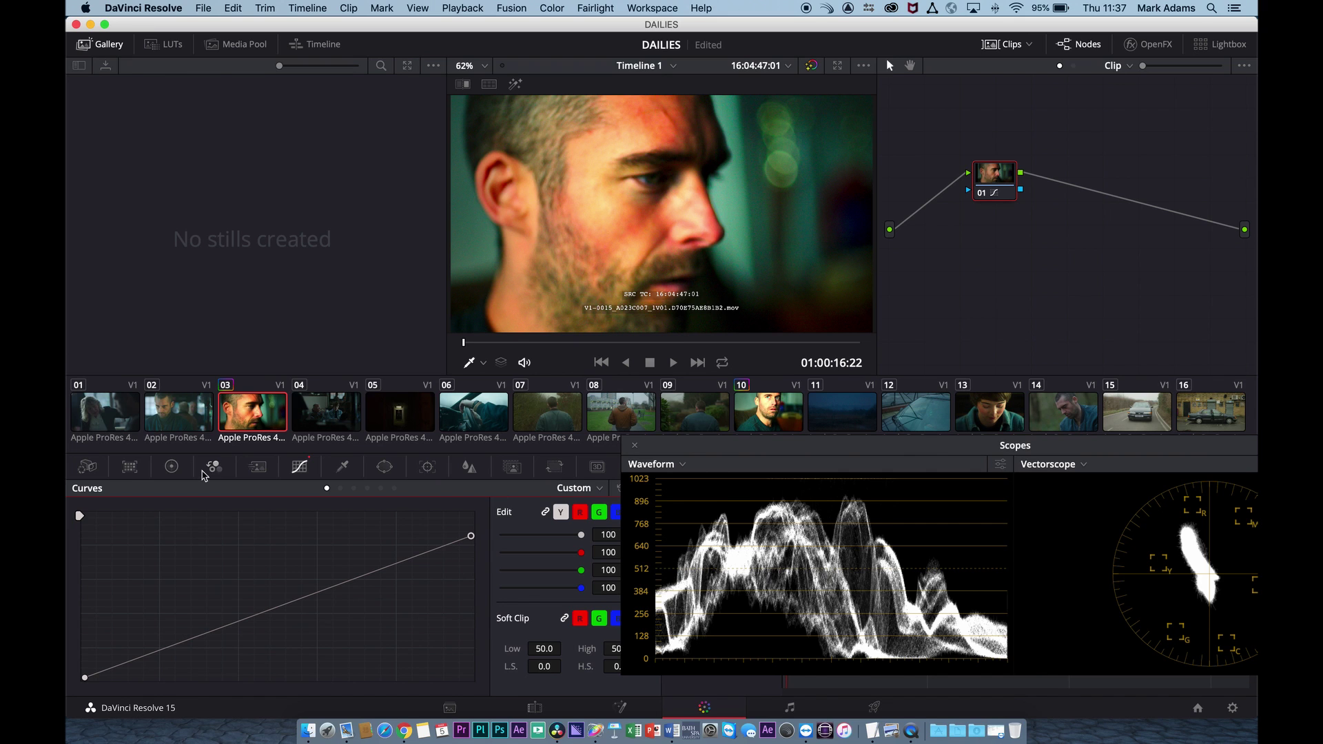
pyautogui.click(177, 469)
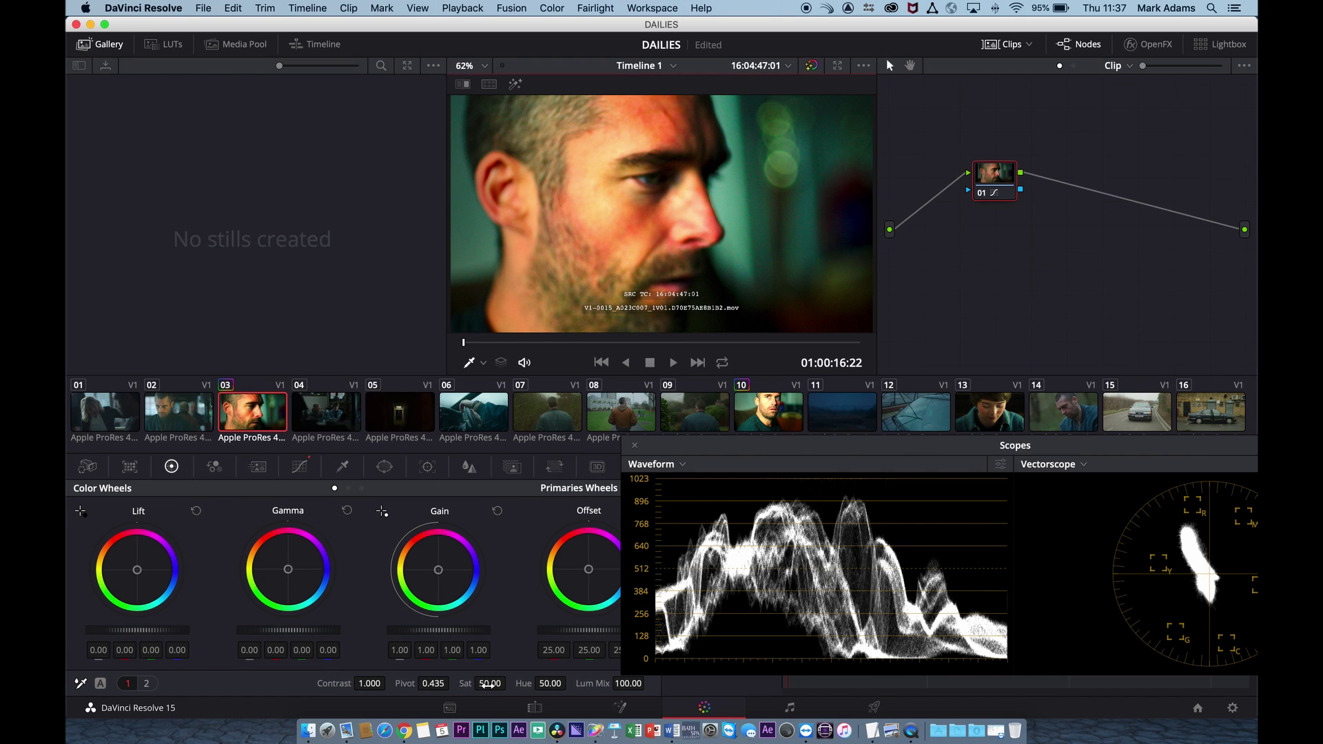
pyautogui.moveTo(489, 684); pyautogui.dragTo(475, 684)
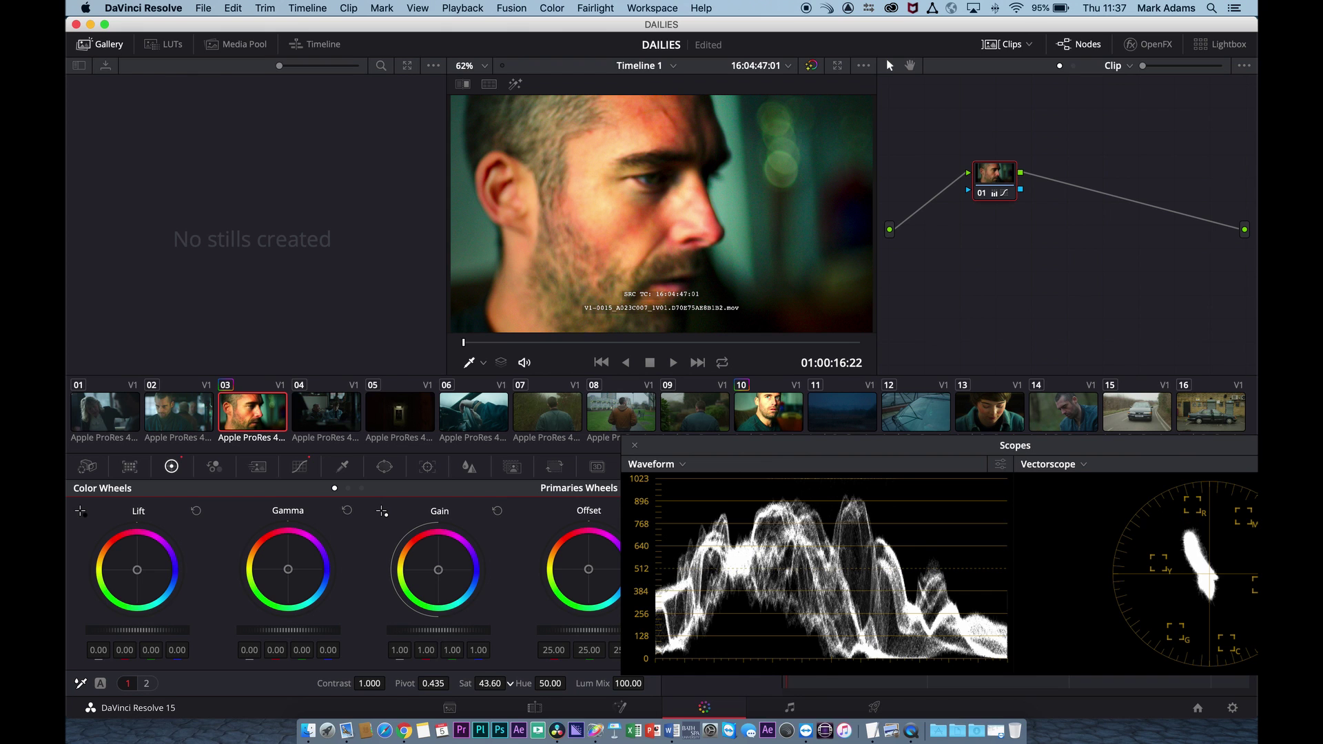
pyautogui.click(174, 416)
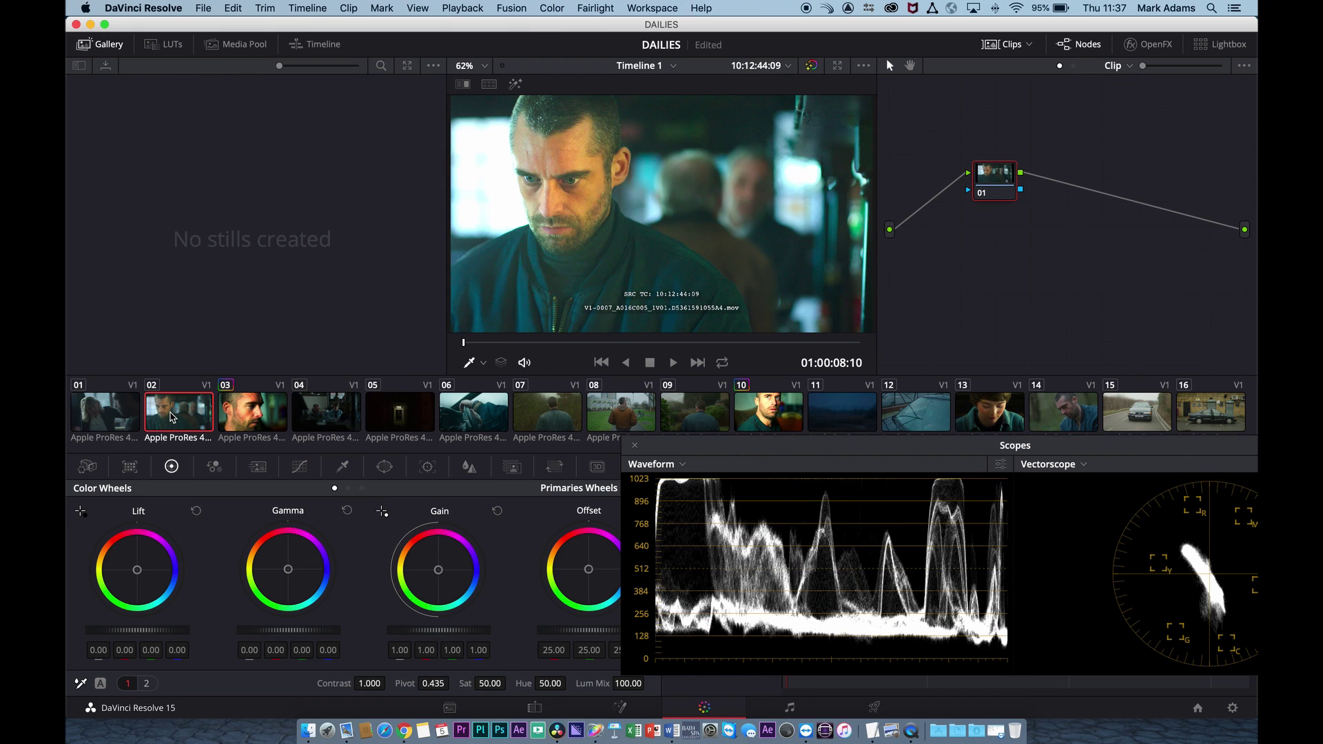
# Set the node editor back to Timeline grading and toggle the grade off and on.
pyautogui.click(114, 414)
pyautogui.click(1118, 65)
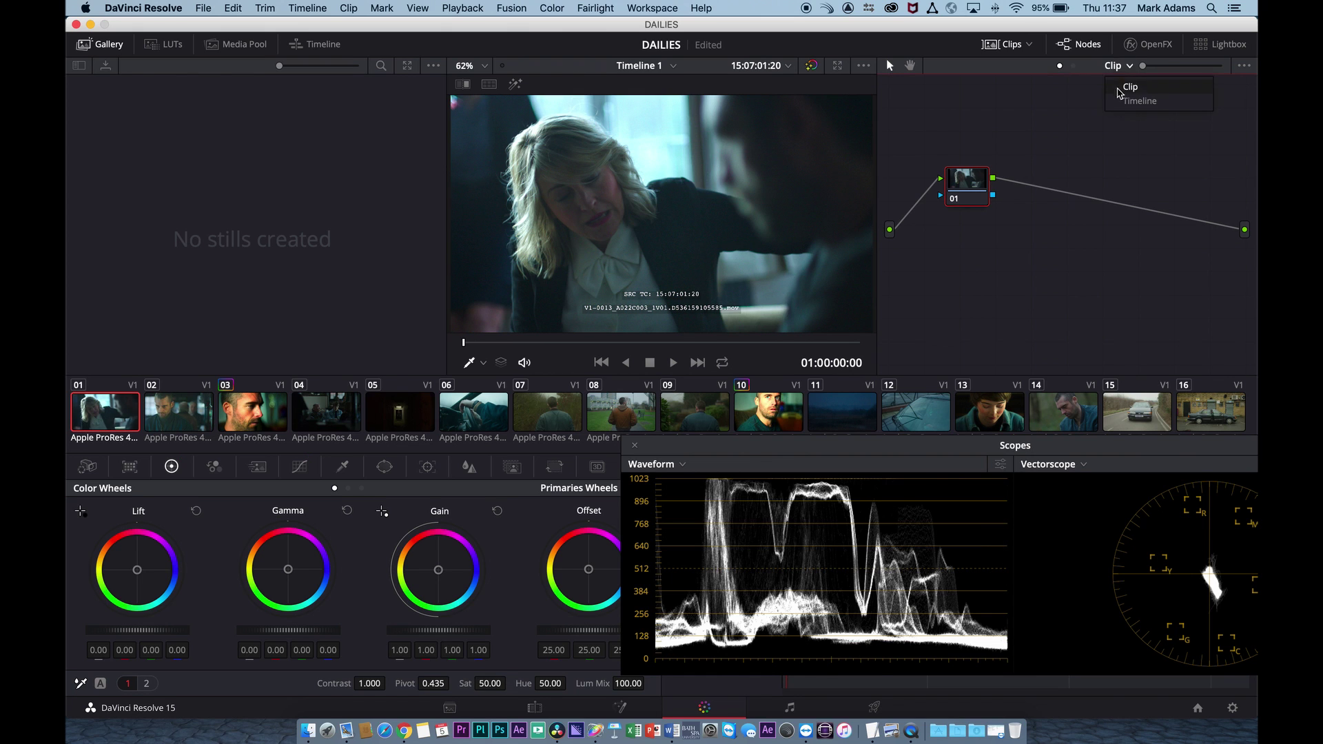
pyautogui.click(1130, 101)
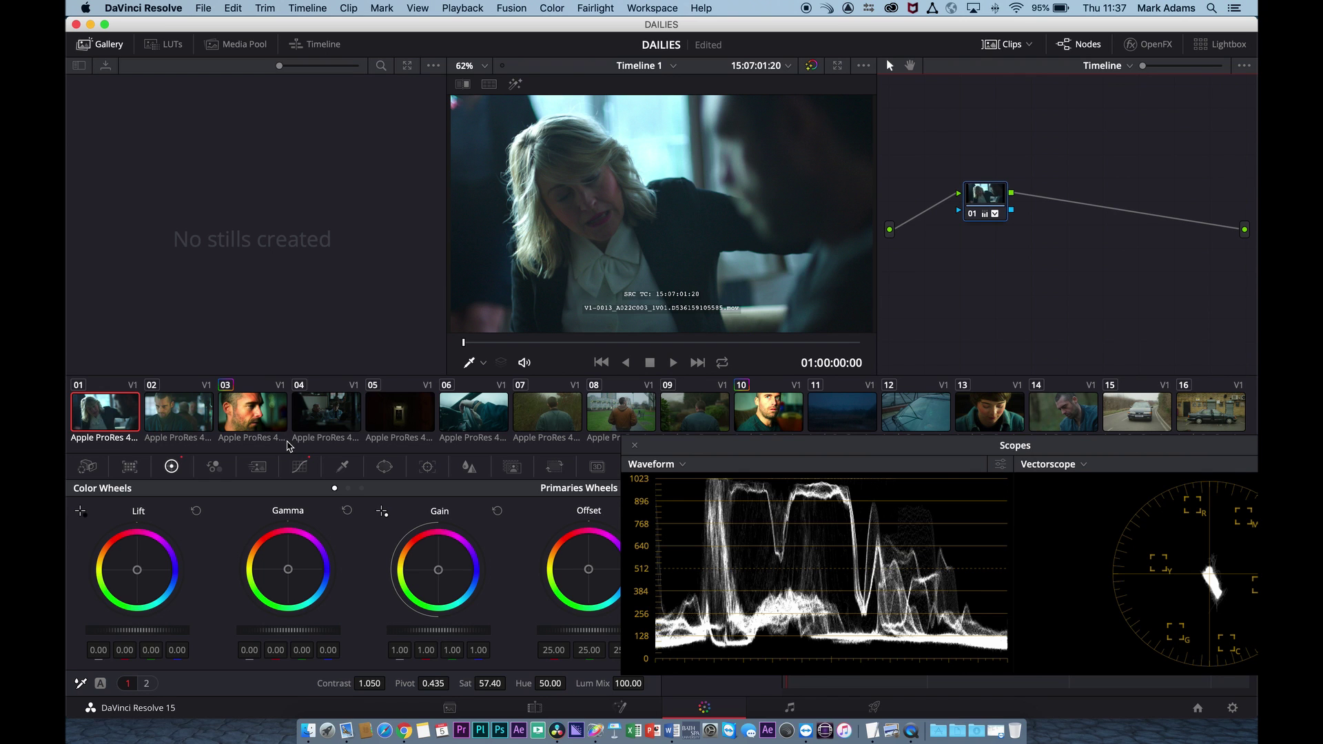
pyautogui.press('super+d')
pyautogui.press('super+d')
pyautogui.press('super+d')
pyautogui.press('super+d')
pyautogui.press('super+d')
pyautogui.press('super+d')
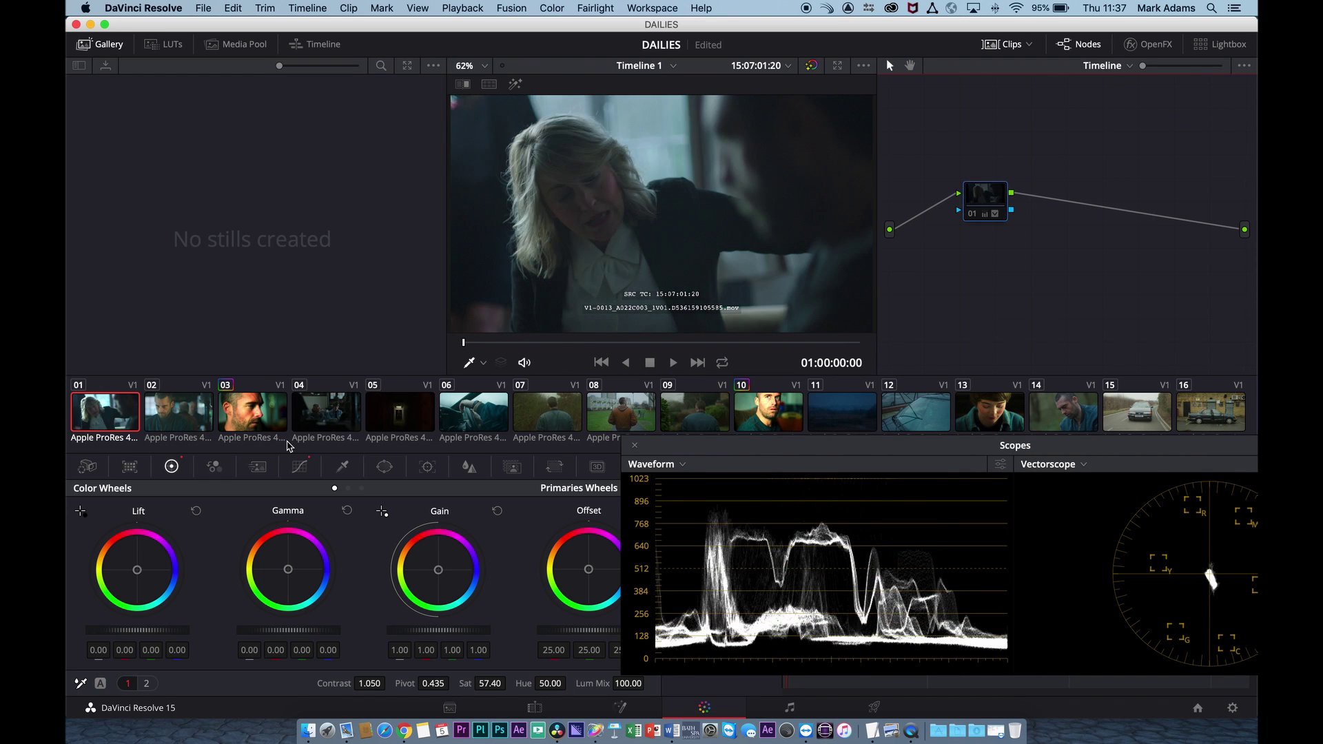
# Compare clips 13 through 16 with the timeline grade toggled off and on, moving the Scopes window aside.
pyautogui.click(285, 436)
pyautogui.click(978, 413)
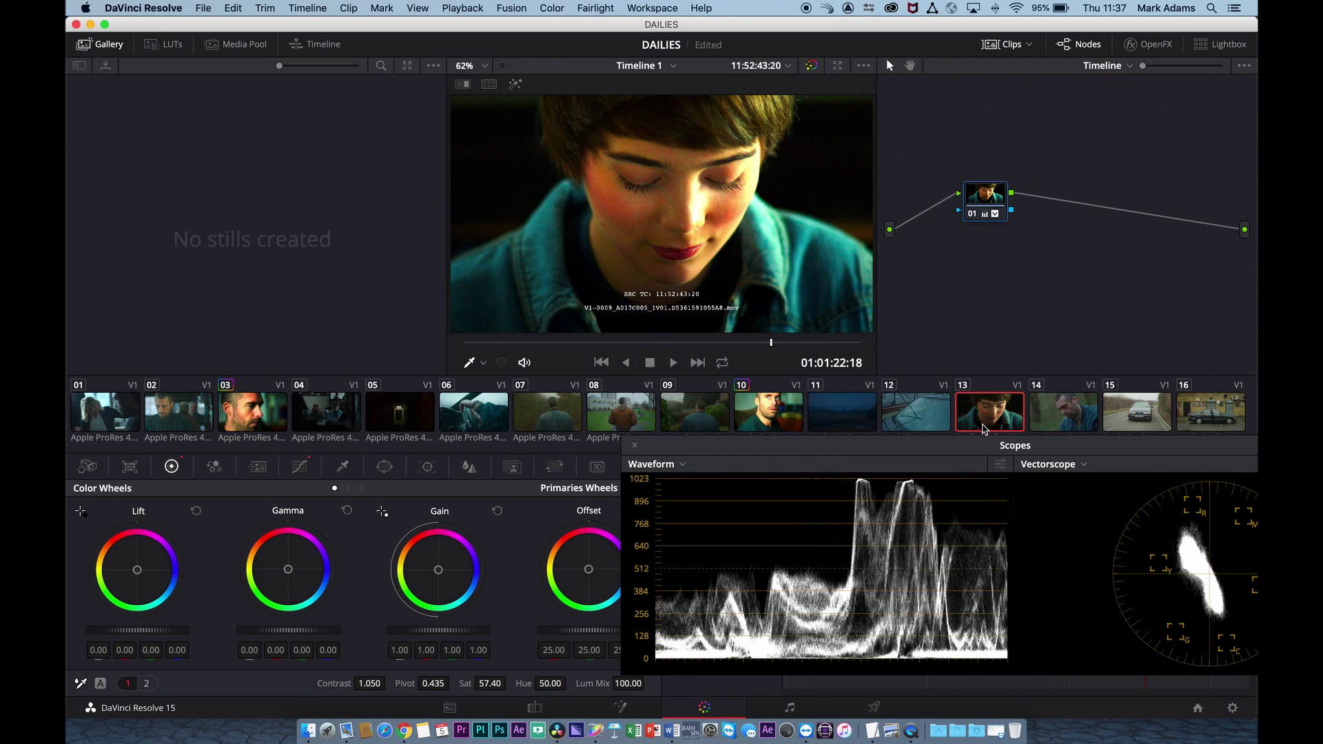
pyautogui.press('super+d')
pyautogui.press('super+d')
pyautogui.click(1077, 407)
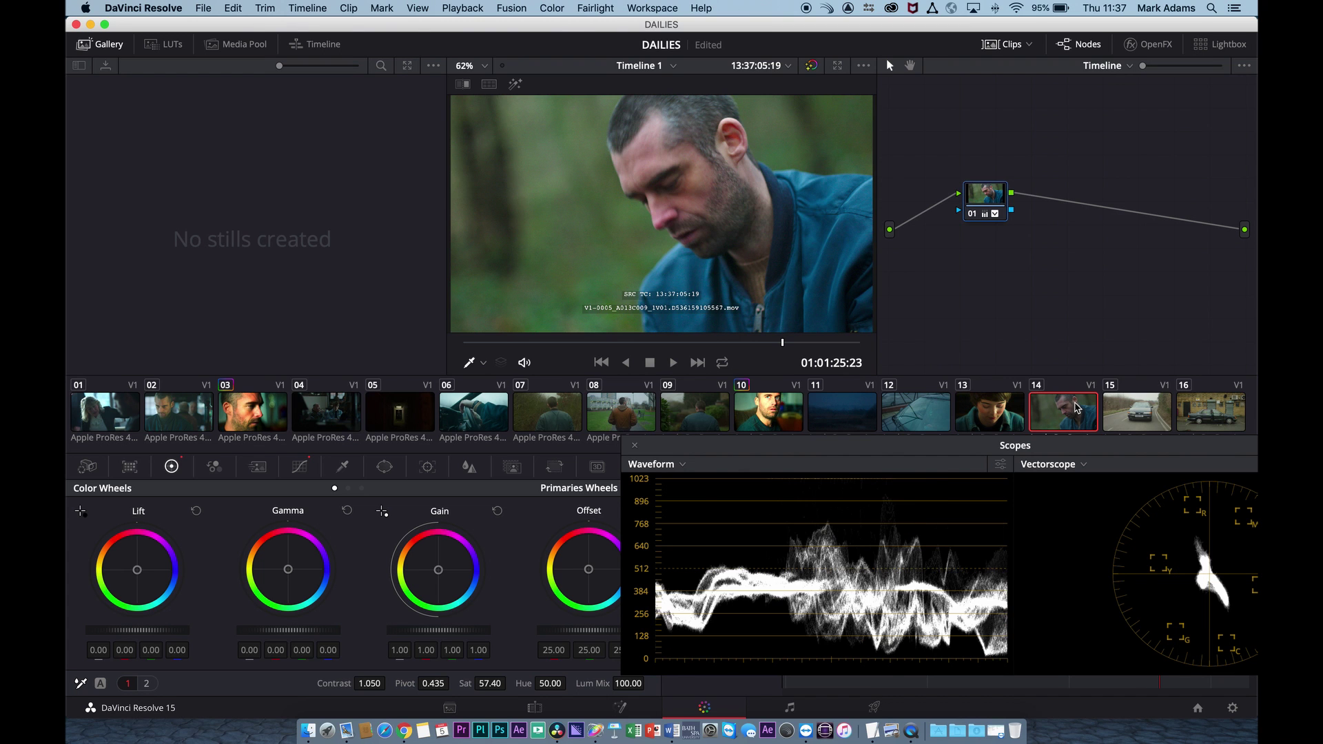
pyautogui.press('super+d')
pyautogui.press('super+d')
pyautogui.click(1138, 417)
pyautogui.click(1208, 422)
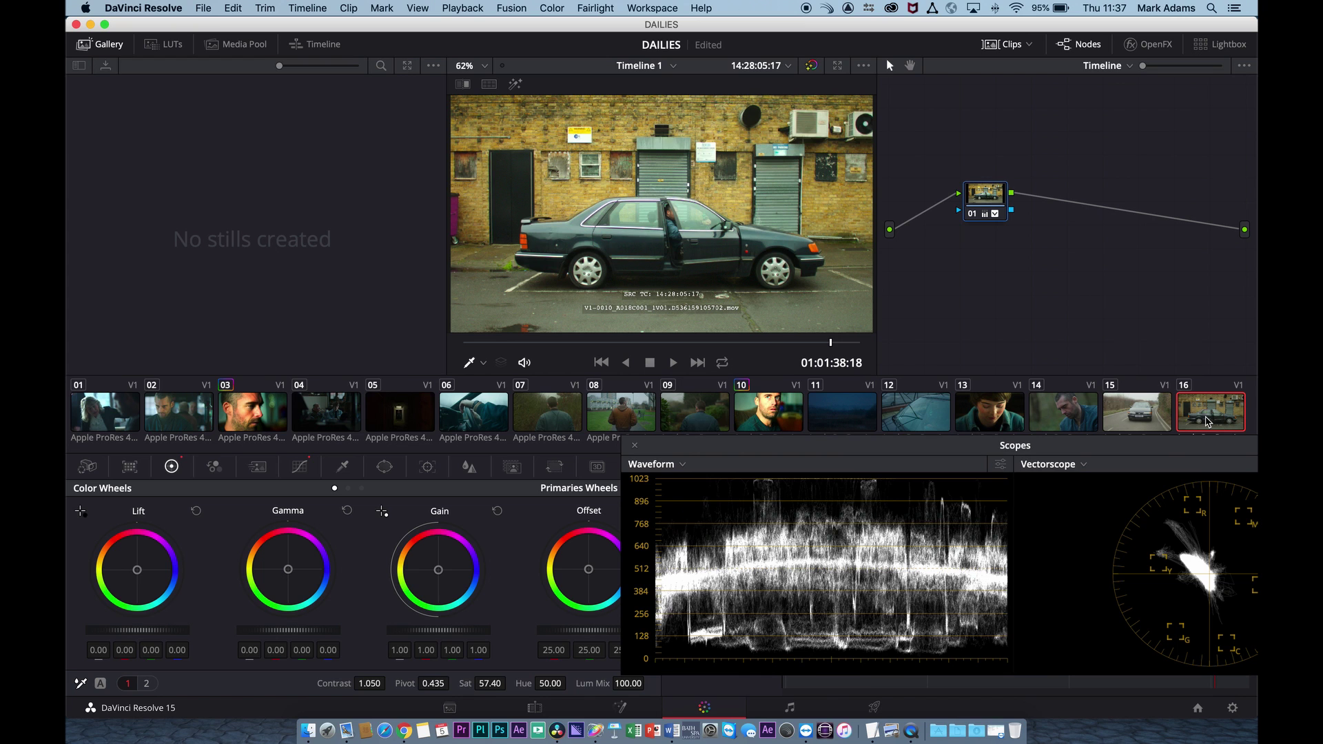
pyautogui.press('super+d')
pyautogui.press('super+d')
pyautogui.moveTo(729, 448); pyautogui.dragTo(1052, 458)
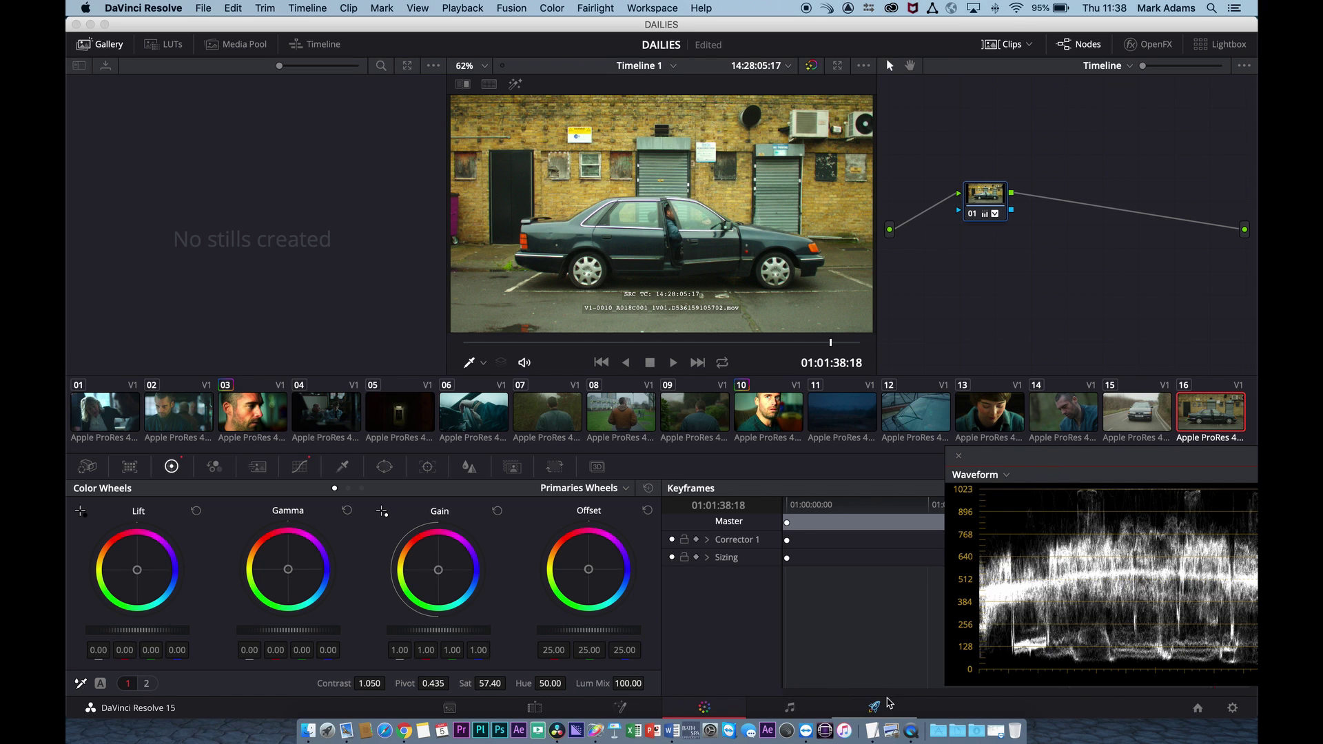
# Go to the Deliver page and return the playhead to the timeline start.
pyautogui.click(875, 707)
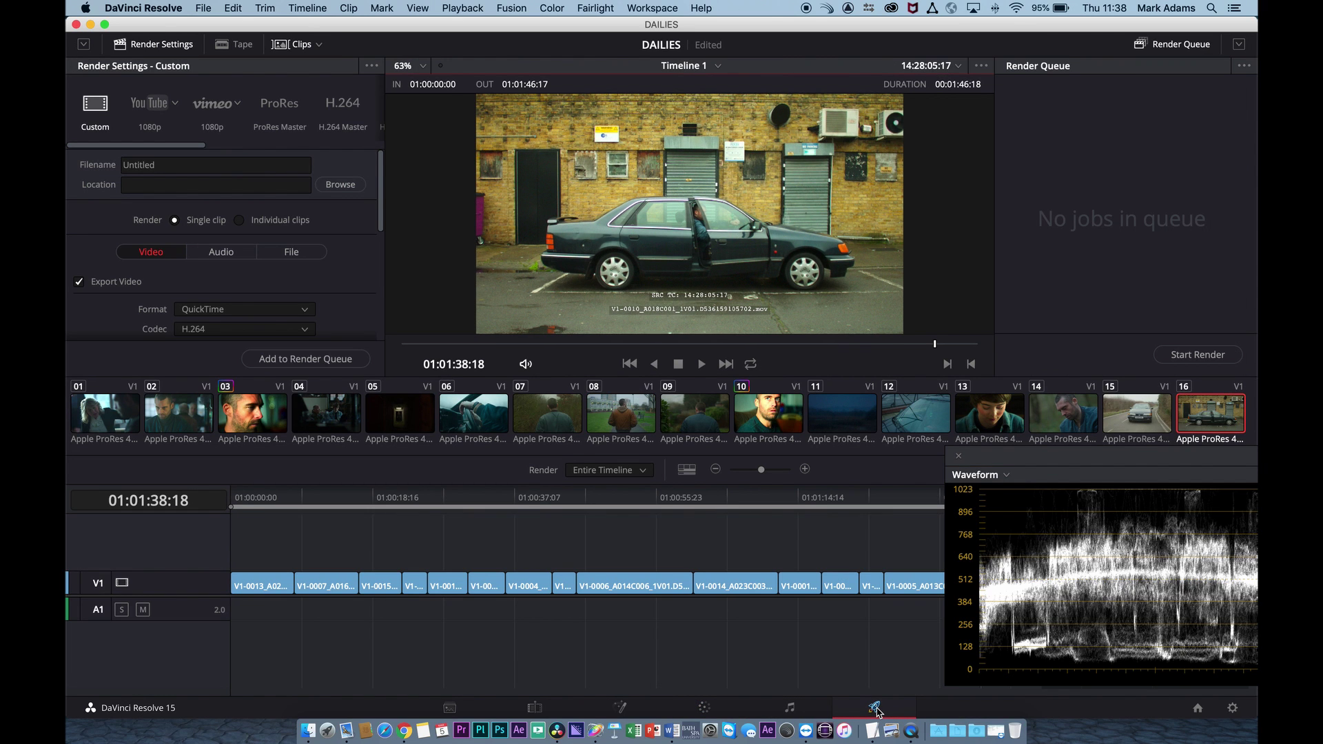
pyautogui.click(536, 496)
pyautogui.moveTo(535, 496); pyautogui.dragTo(192, 495)
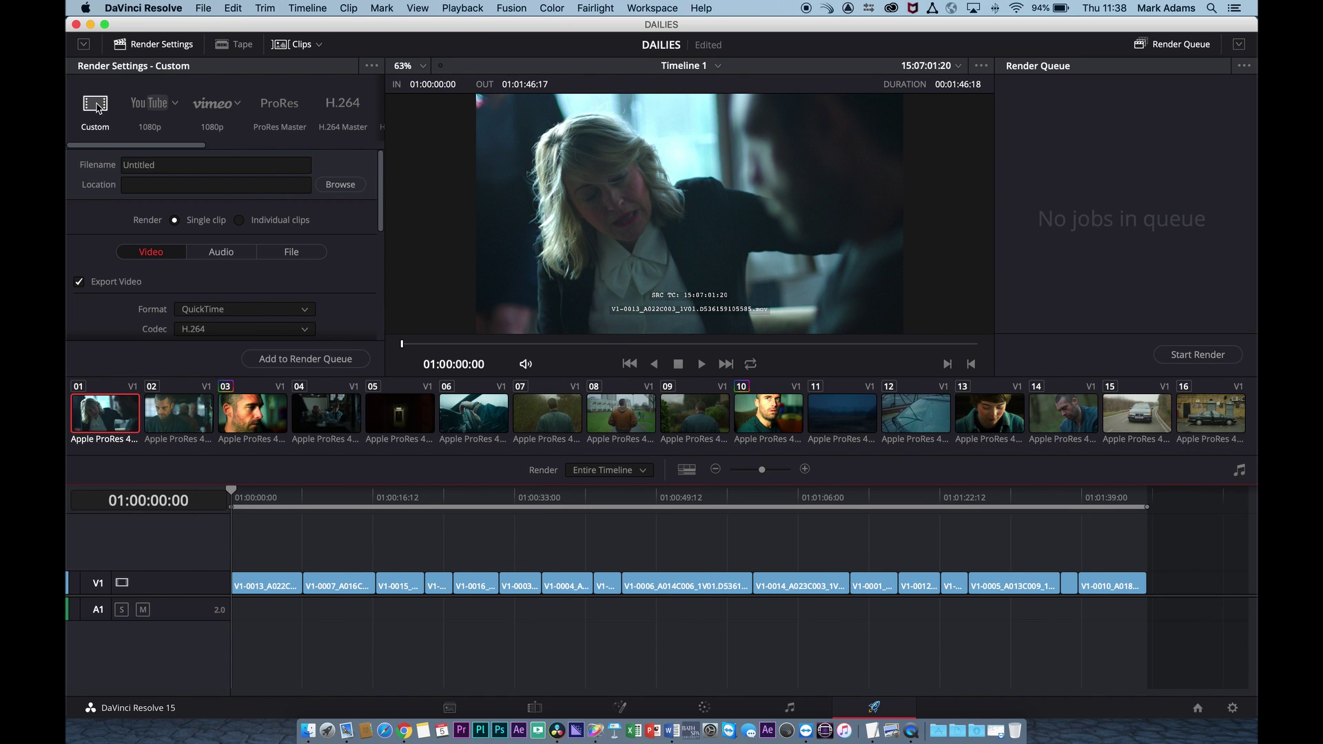
# Set the render location to LECTURE_7A > MEDIA > TRANSCODED > PROXY.
pyautogui.click(340, 185)
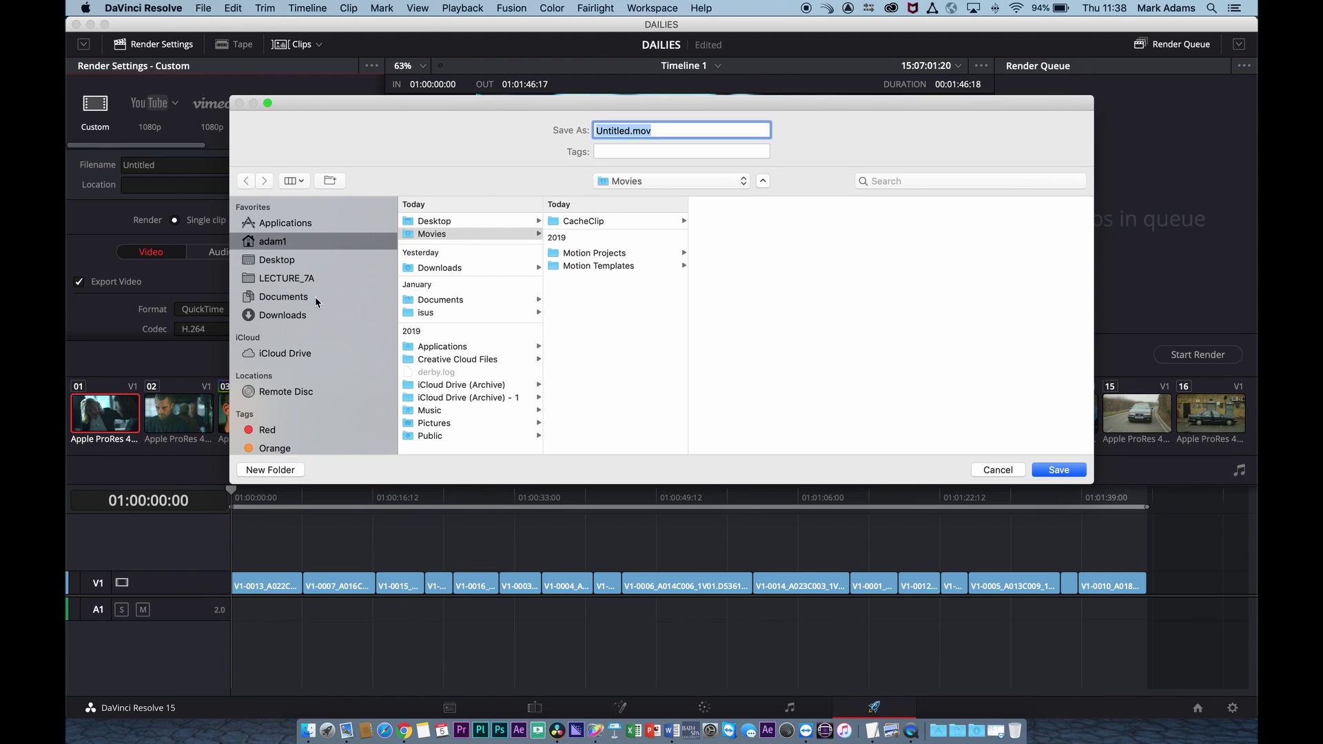
pyautogui.click(310, 279)
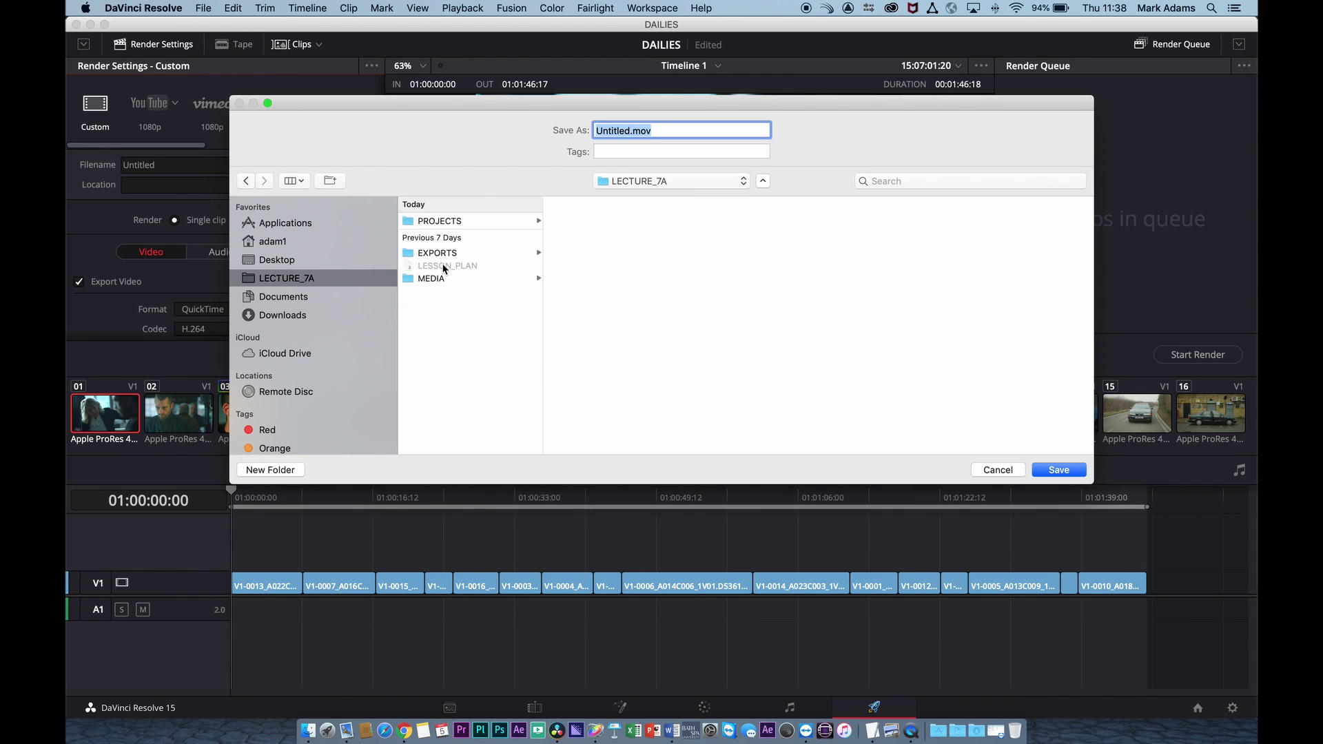
pyautogui.click(445, 277)
pyautogui.click(594, 222)
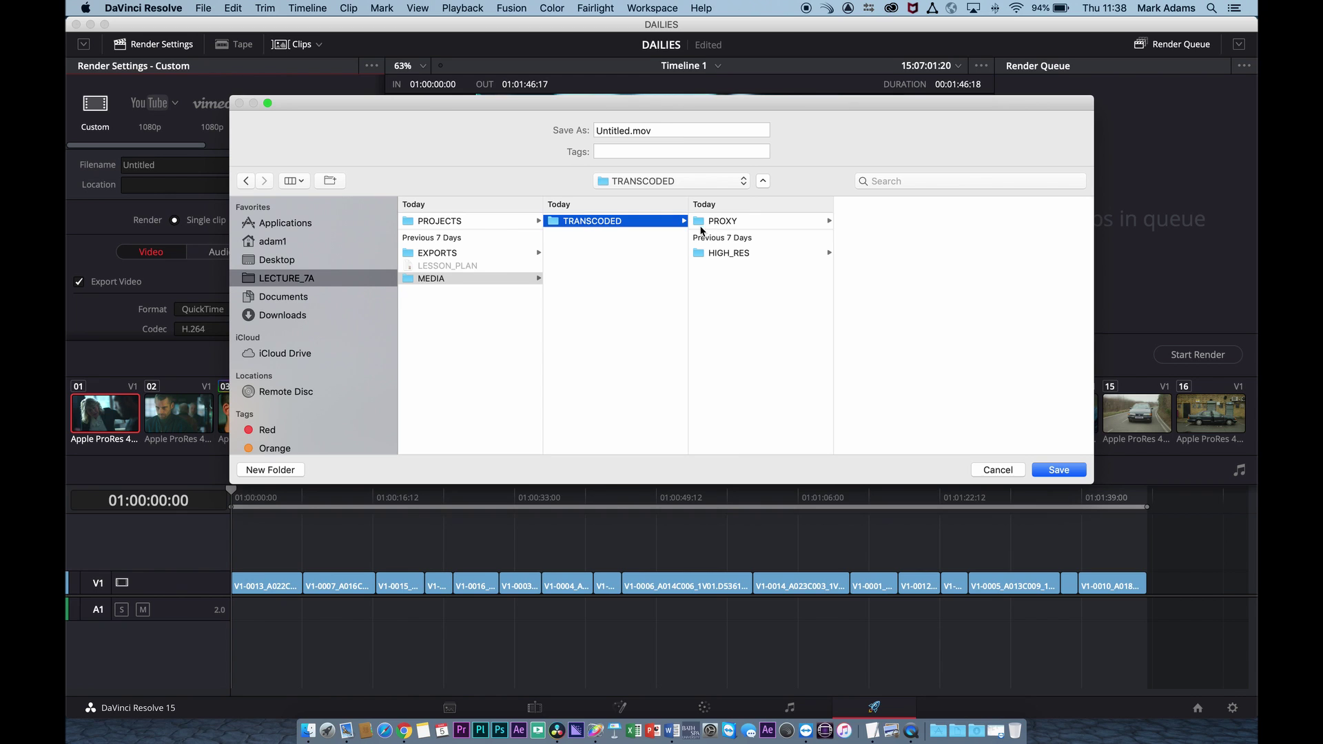
pyautogui.click(704, 224)
pyautogui.click(1055, 471)
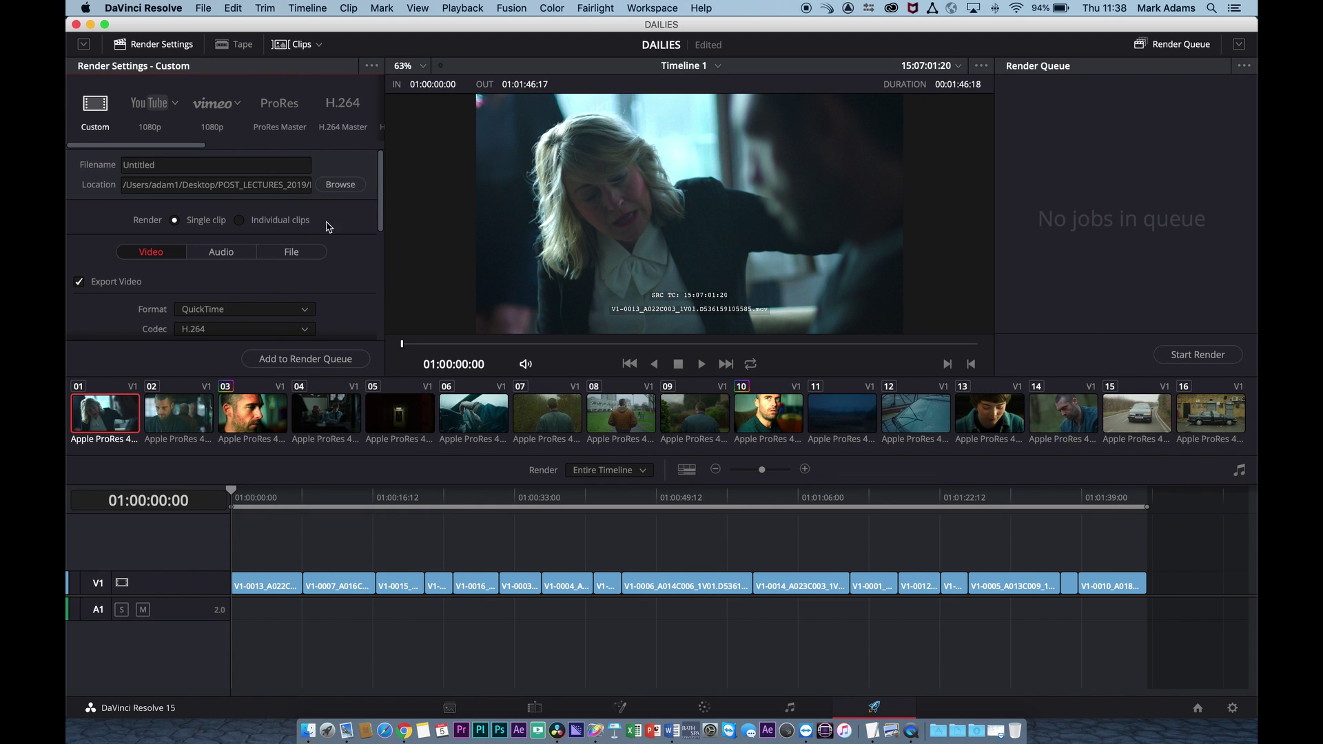
# Set Render to Individual clips.
pyautogui.scroll(-2, 359, 219)
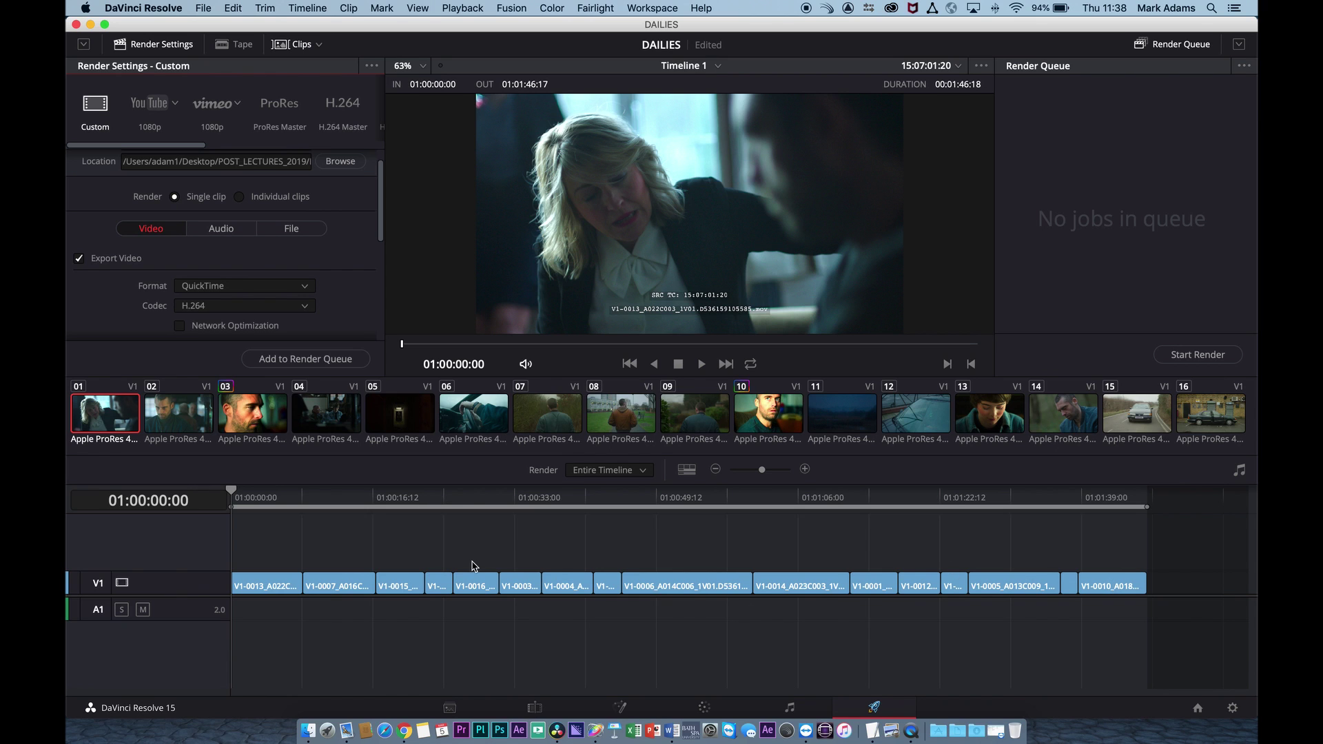
pyautogui.click(240, 197)
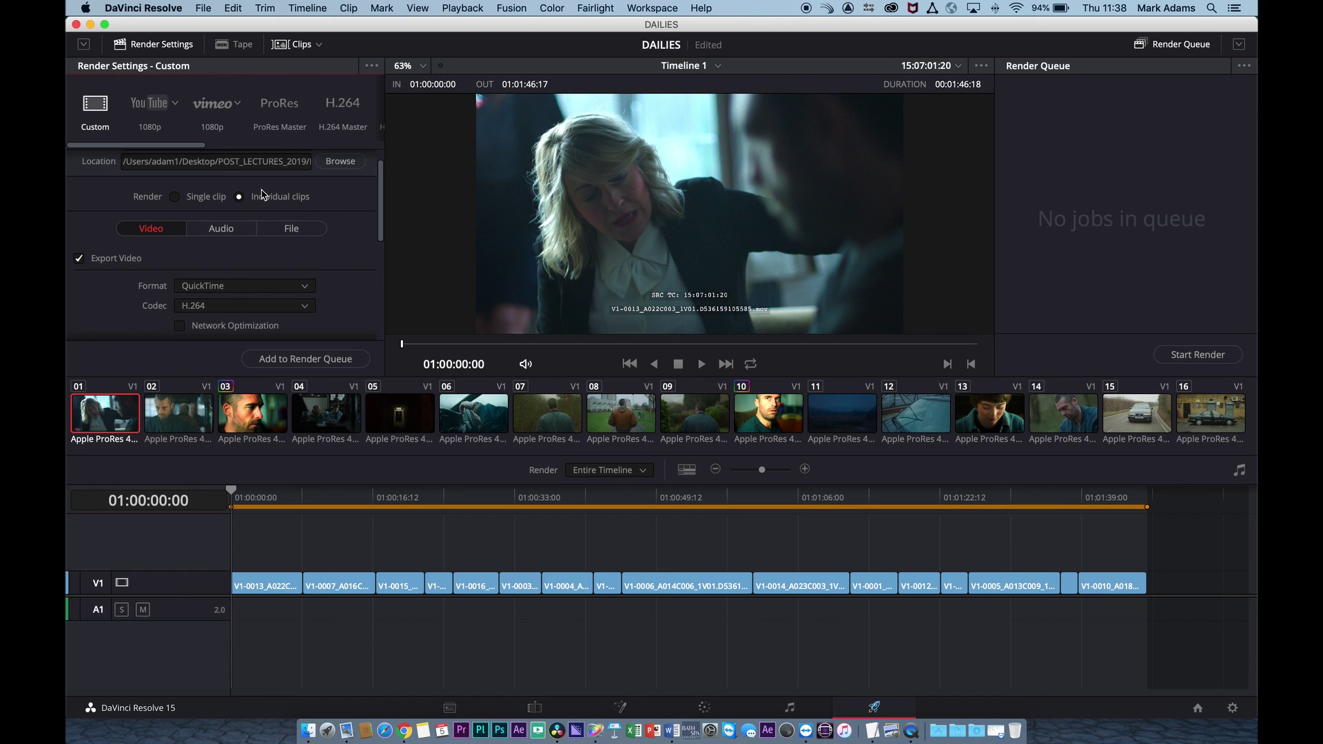
pyautogui.click(221, 229)
pyautogui.scroll(-2, 221, 269)
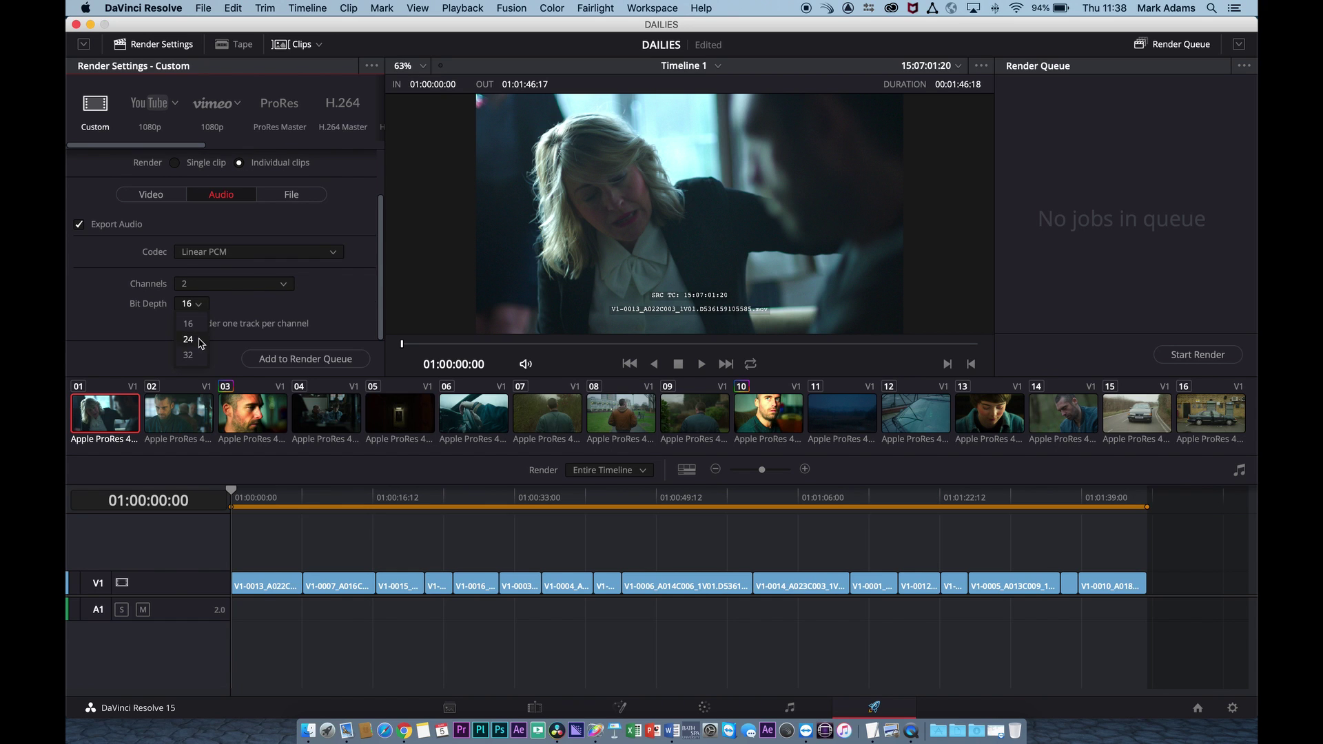
pyautogui.scroll(3, 326, 303)
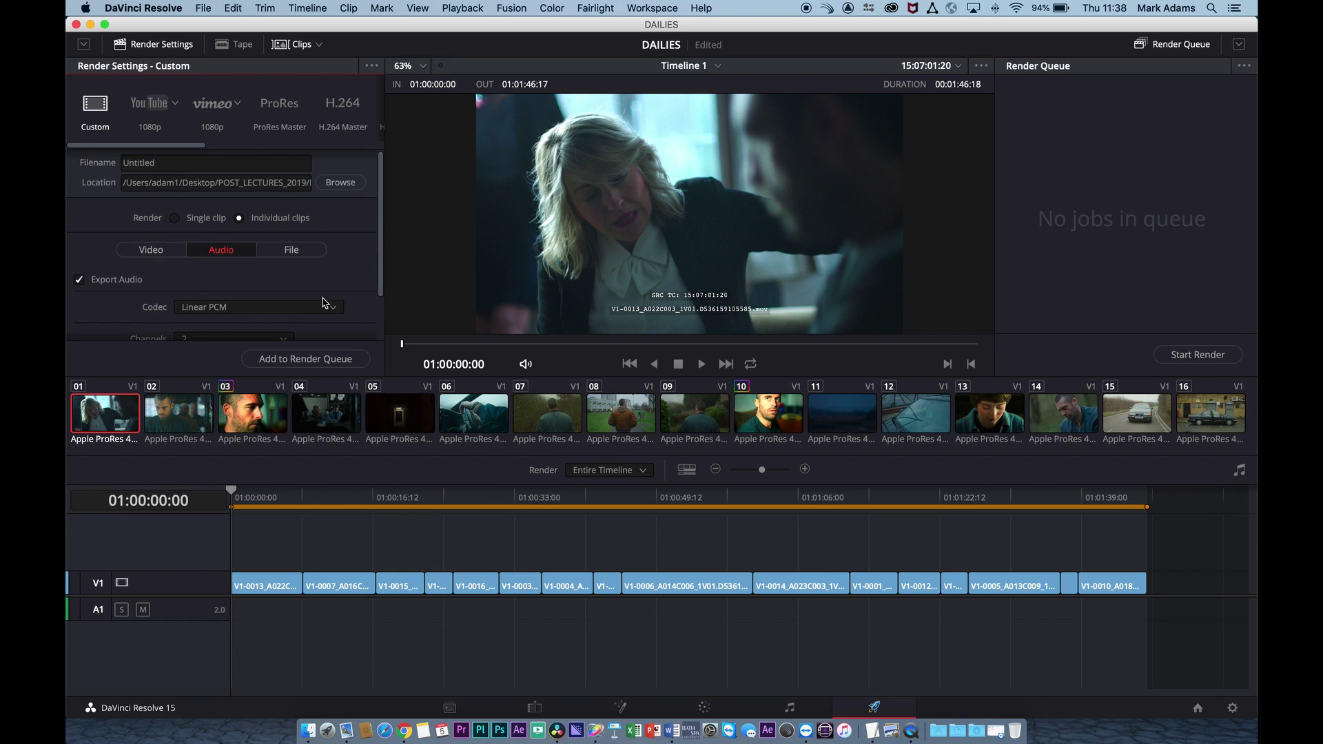
# In the File settings, set Filename uses to Source Name.
pyautogui.click(299, 251)
pyautogui.scroll(-5, 301, 253)
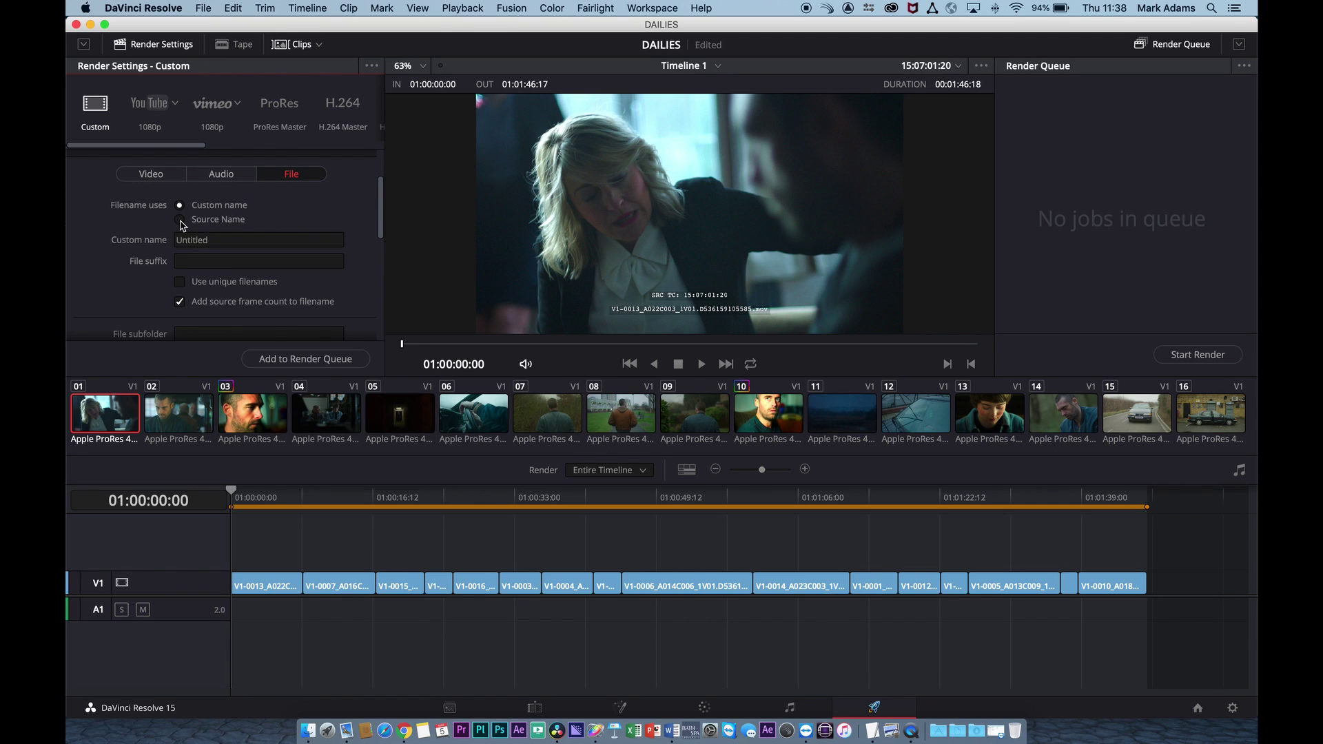
pyautogui.click(180, 222)
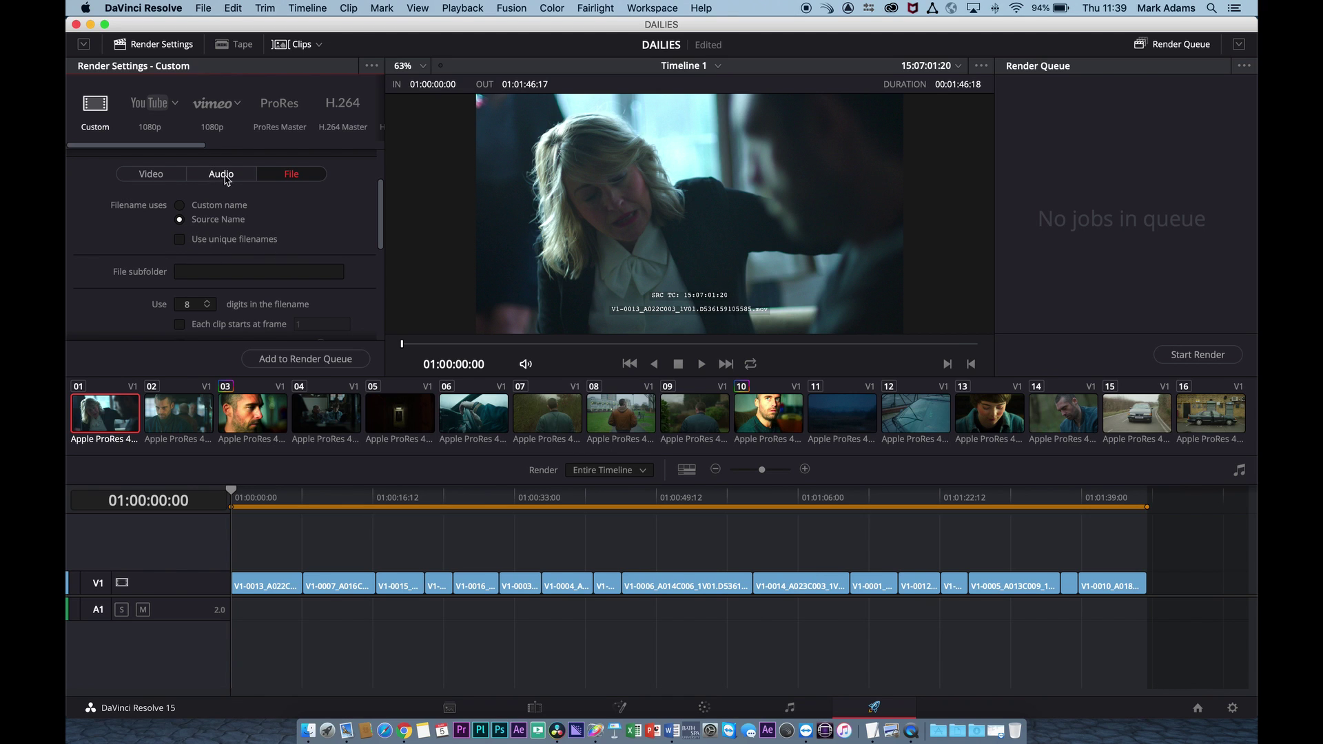
pyautogui.click(260, 582)
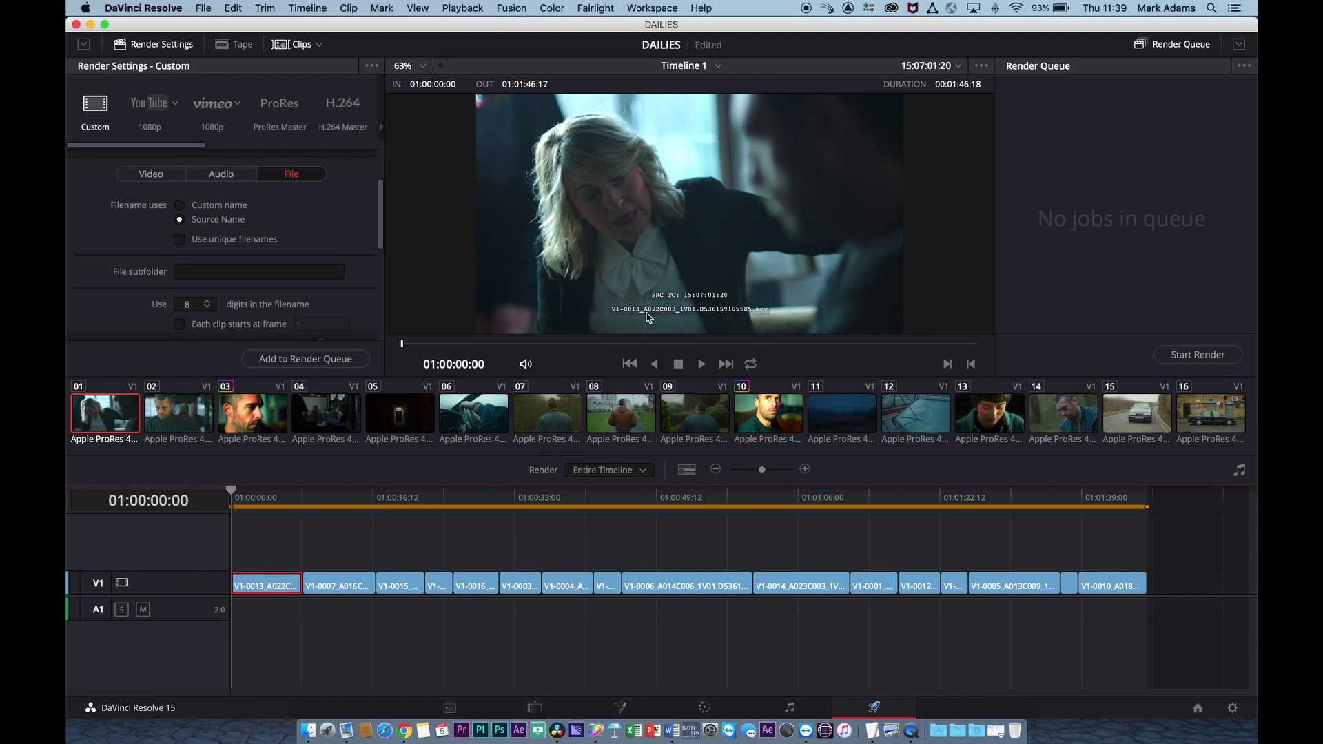
# Set the video codec to Apple ProRes with type Apple ProRes 422 Proxy.
pyautogui.click(152, 174)
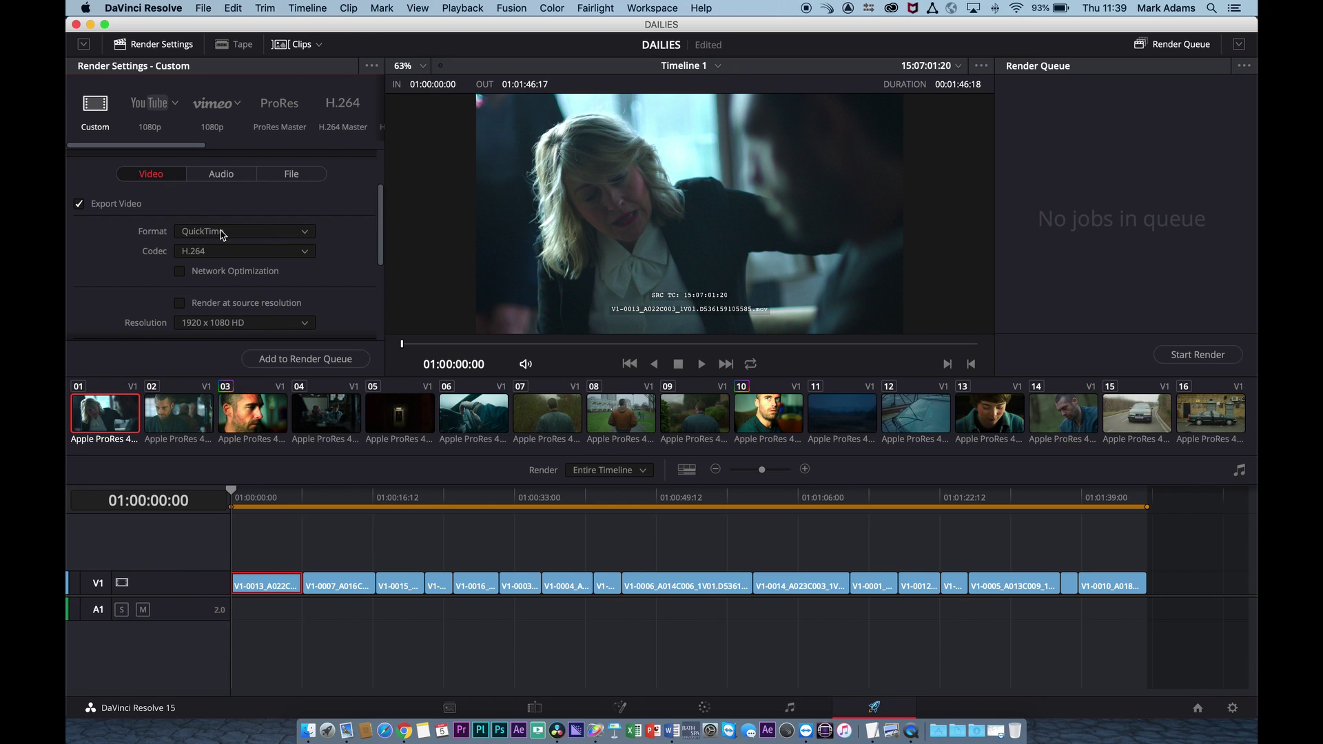
pyautogui.click(283, 253)
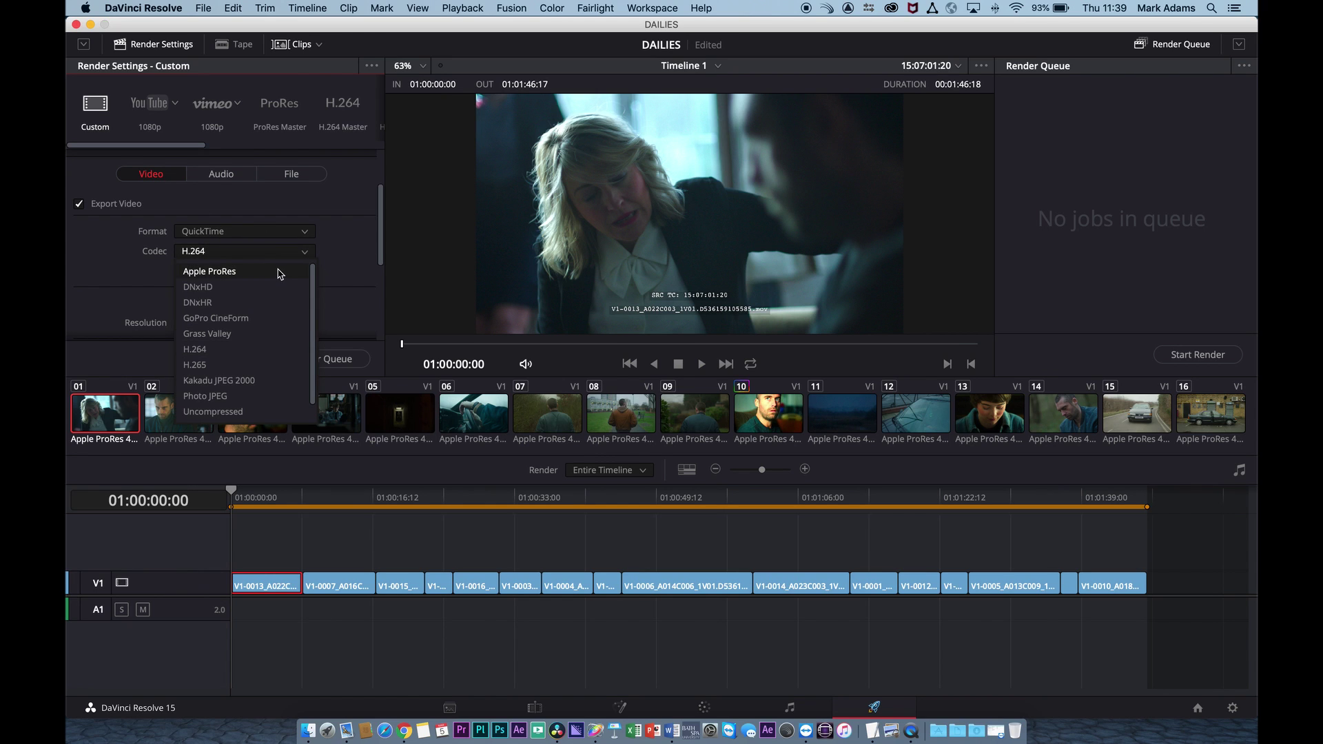
pyautogui.click(280, 273)
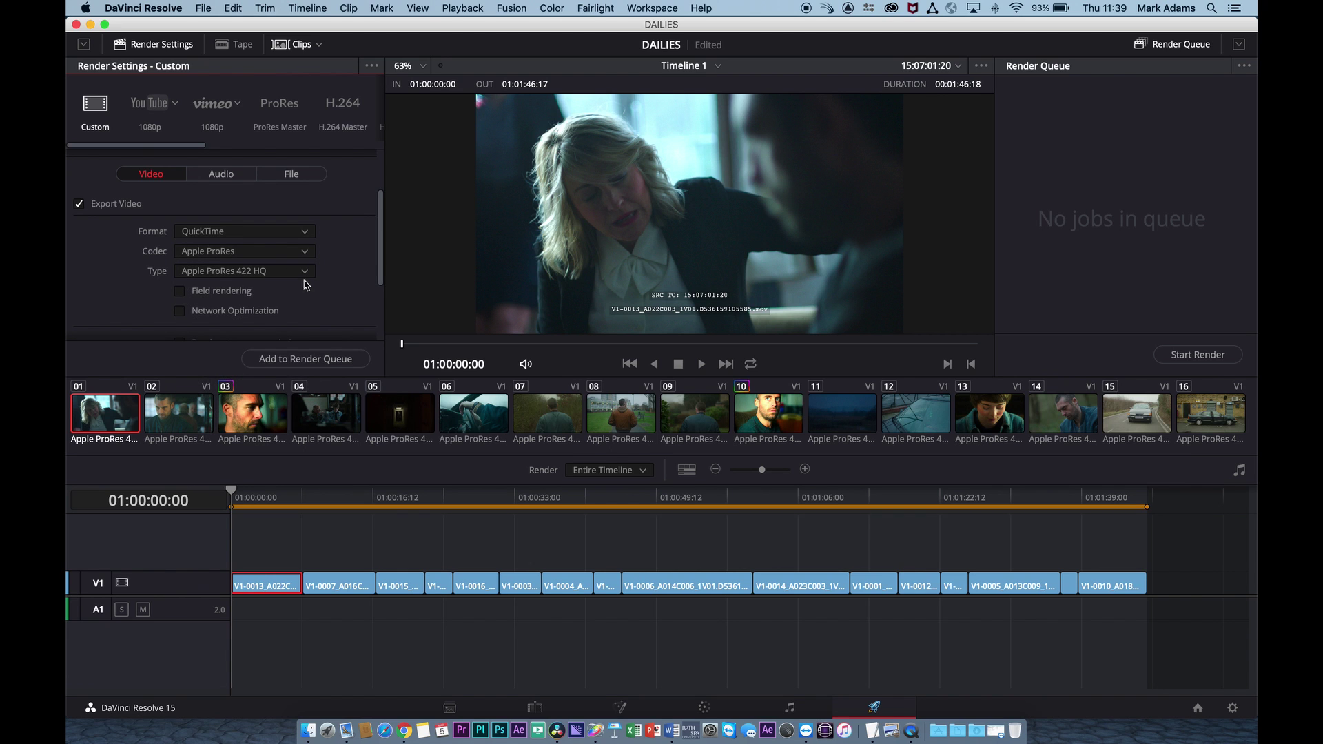
pyautogui.click(307, 272)
pyautogui.click(296, 338)
pyautogui.scroll(-3, 345, 294)
pyautogui.scroll(5, 345, 295)
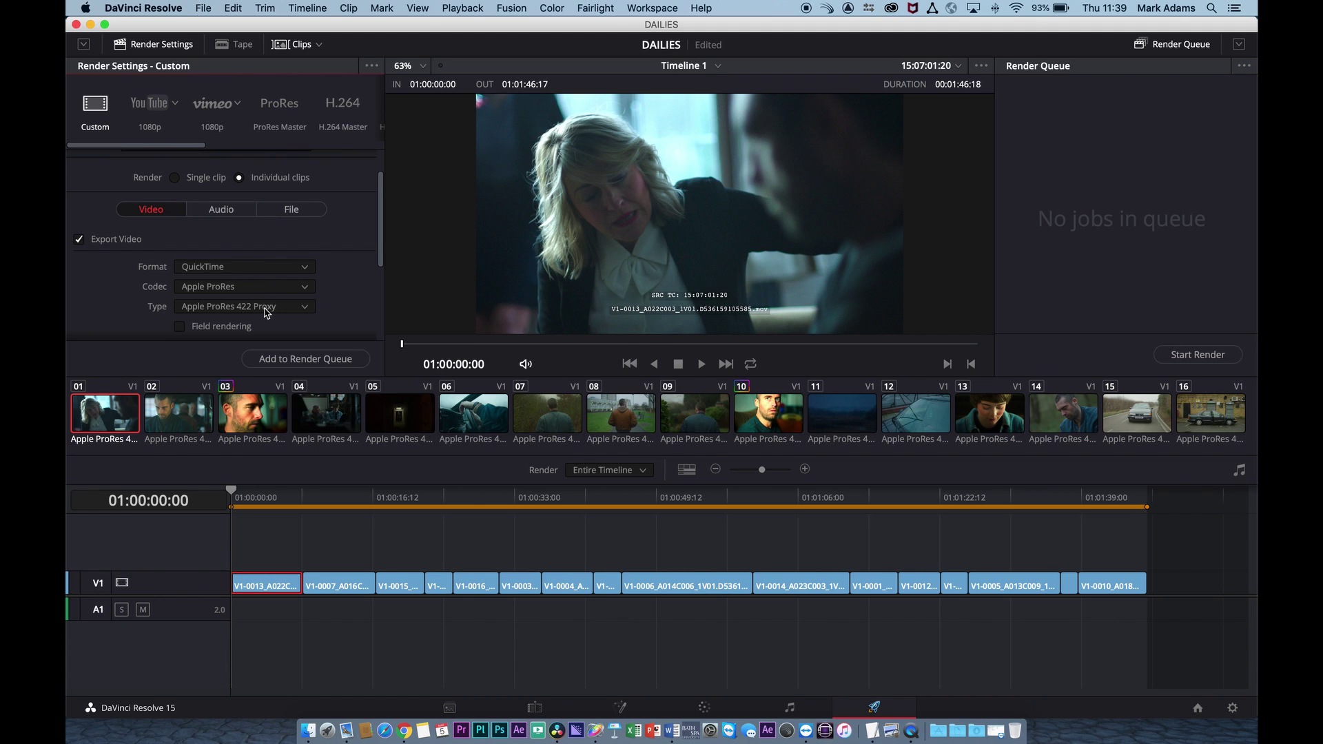
# Review the Audio and File settings, then choose an option from the timeline ruler's context menu.
pyautogui.click(225, 211)
pyautogui.scroll(-1, 282, 287)
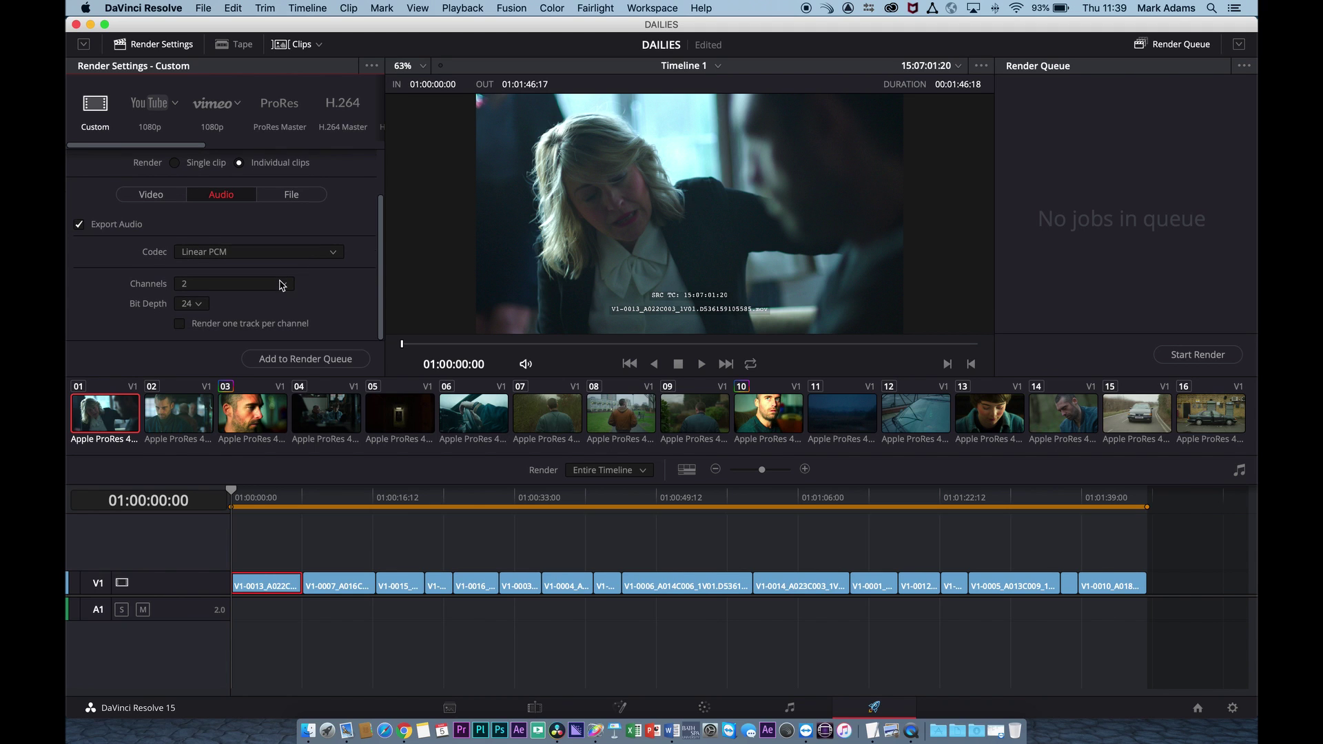
pyautogui.click(303, 195)
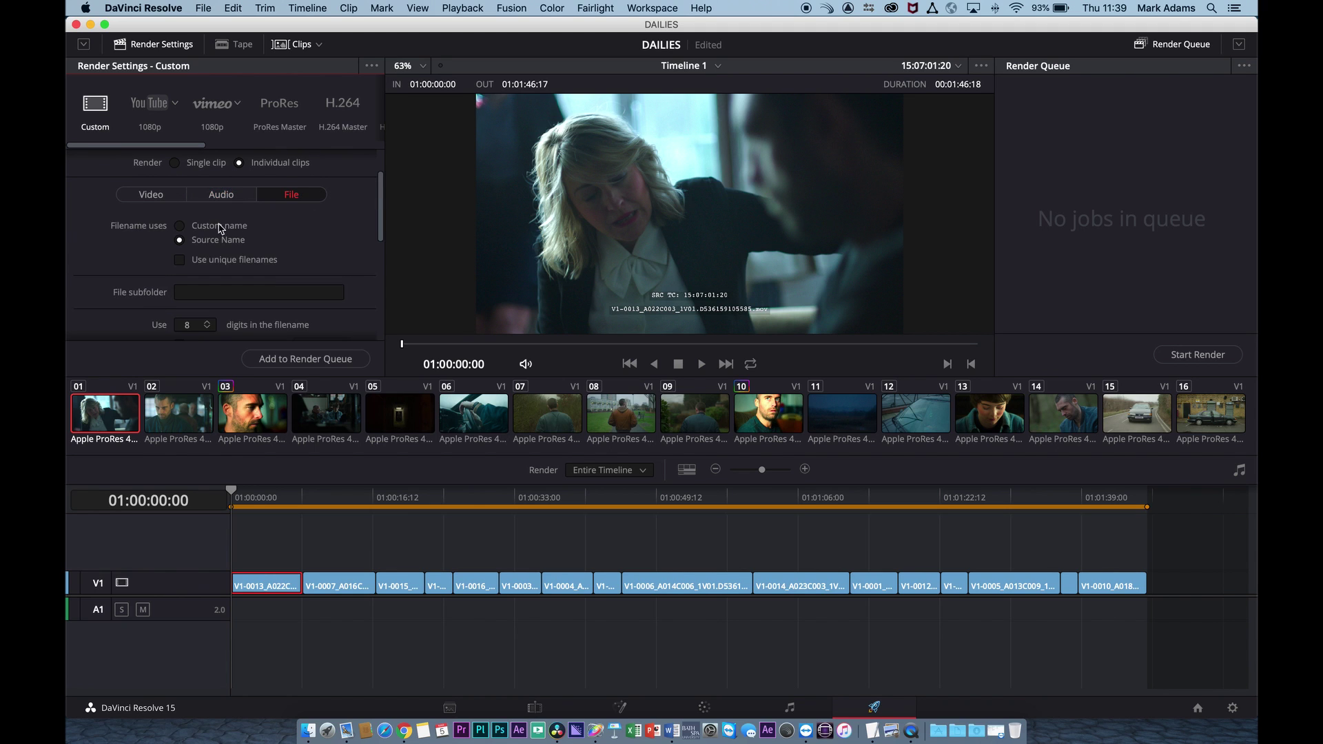
pyautogui.scroll(-5, 348, 248)
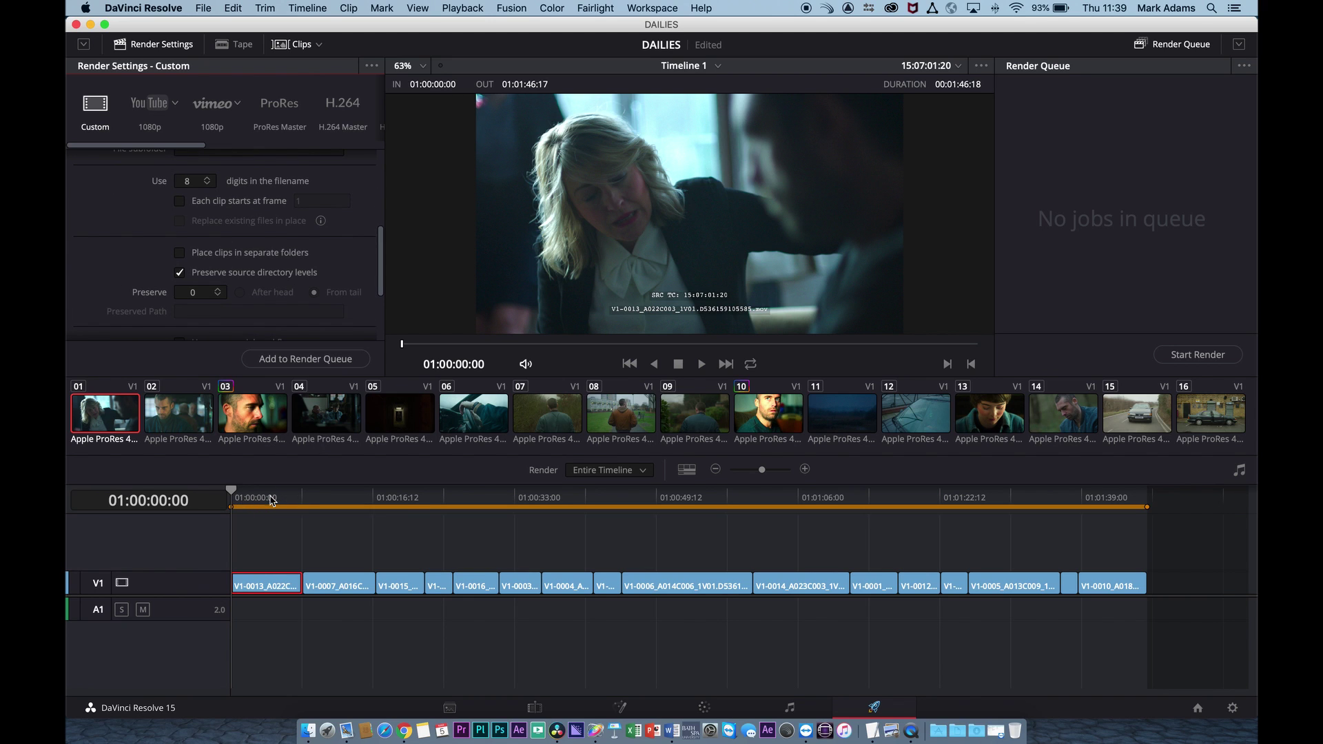
pyautogui.rightClick(828, 500)
pyautogui.click(854, 536)
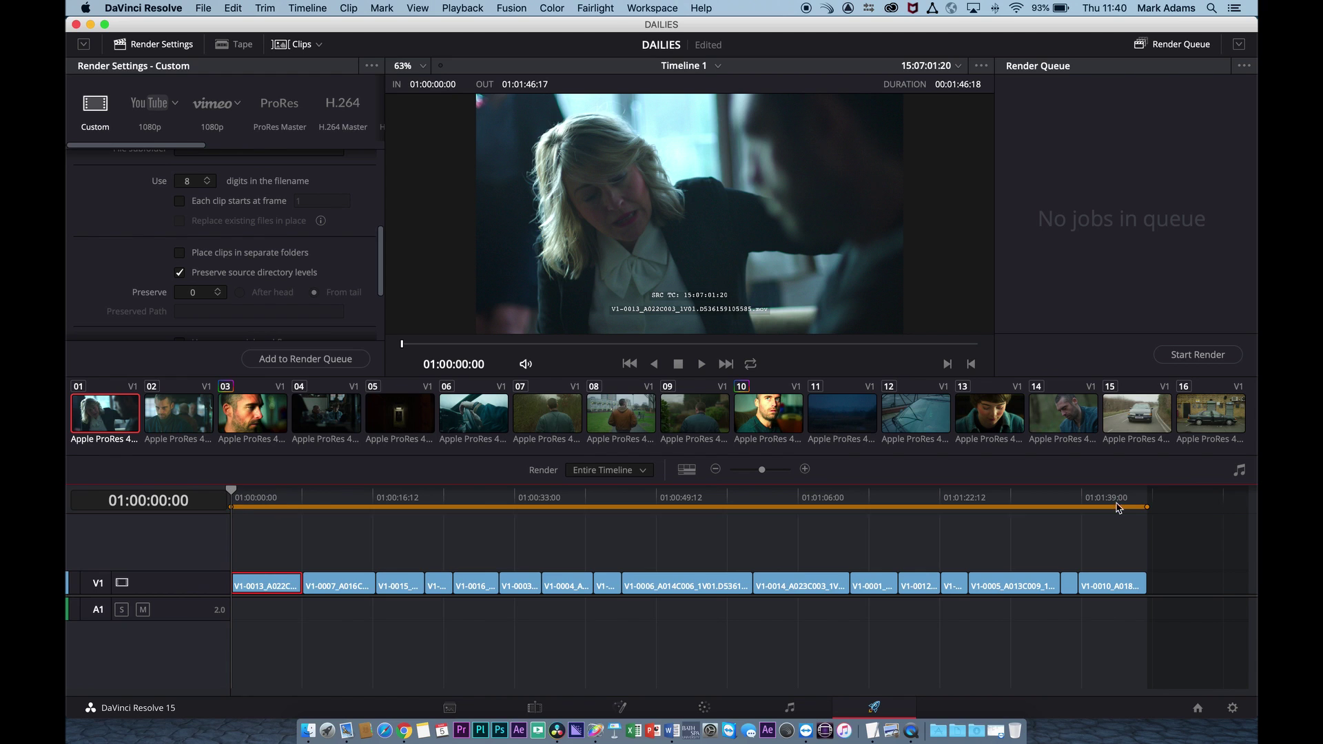
# Add DAILIES Timeline 1 to the render queue and render Job 1 into PROXY.
pyautogui.click(295, 359)
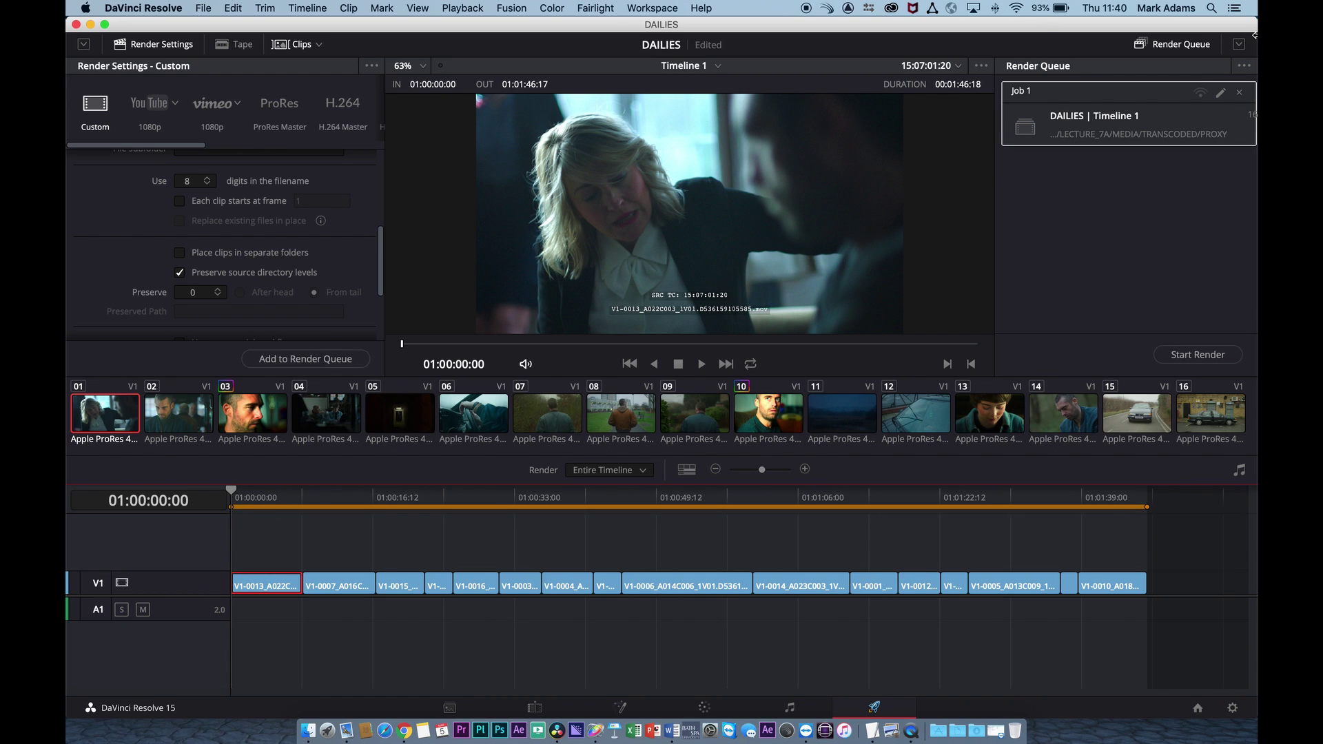
pyautogui.click(1106, 71)
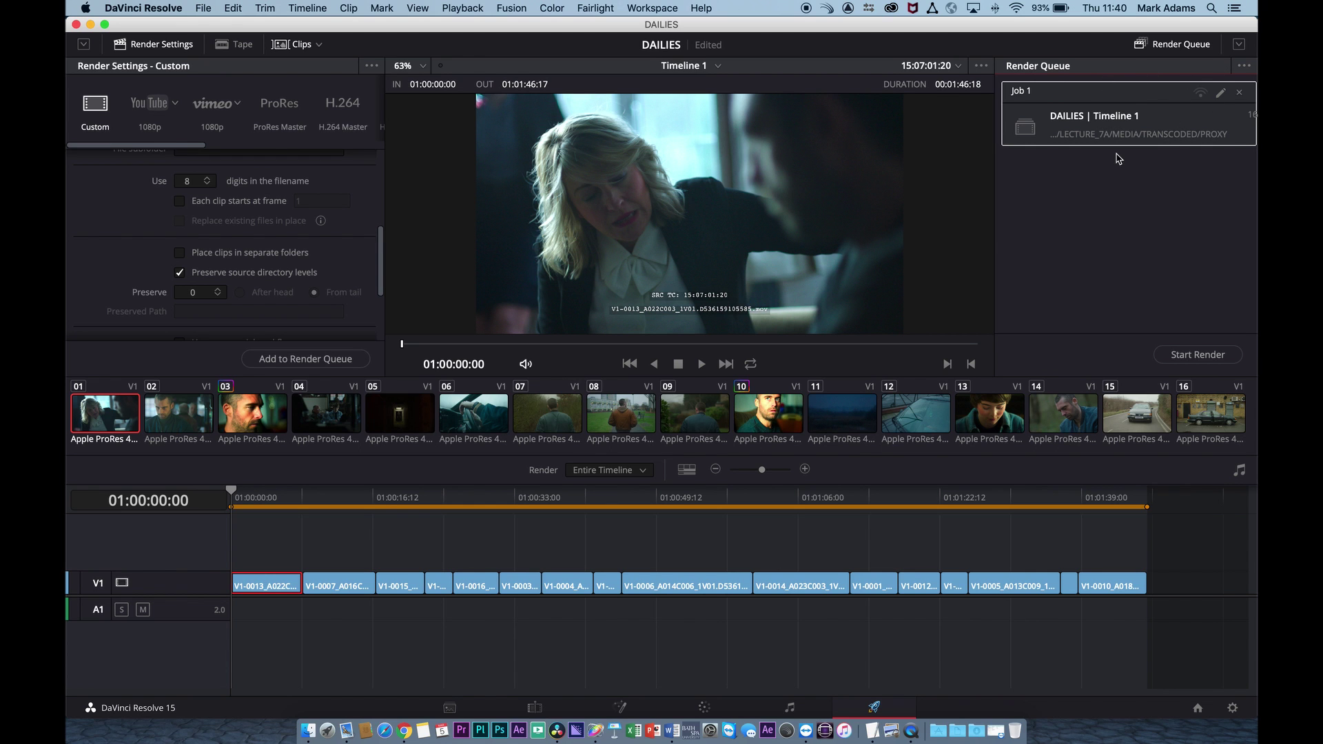
pyautogui.click(1199, 355)
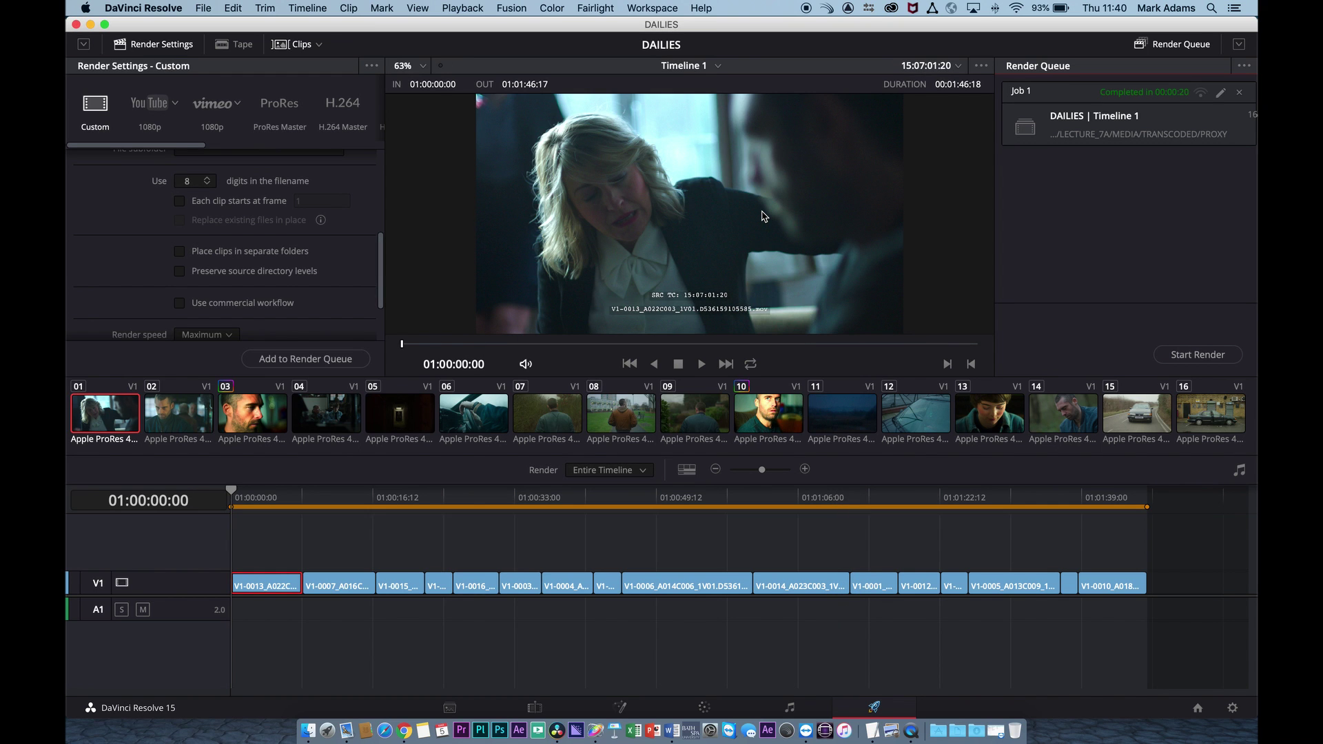
# In Finder, expand PROXY to list the 16 proxies and compare V1-0001 with its HIGH_RES original.
pyautogui.press('super+Tab')
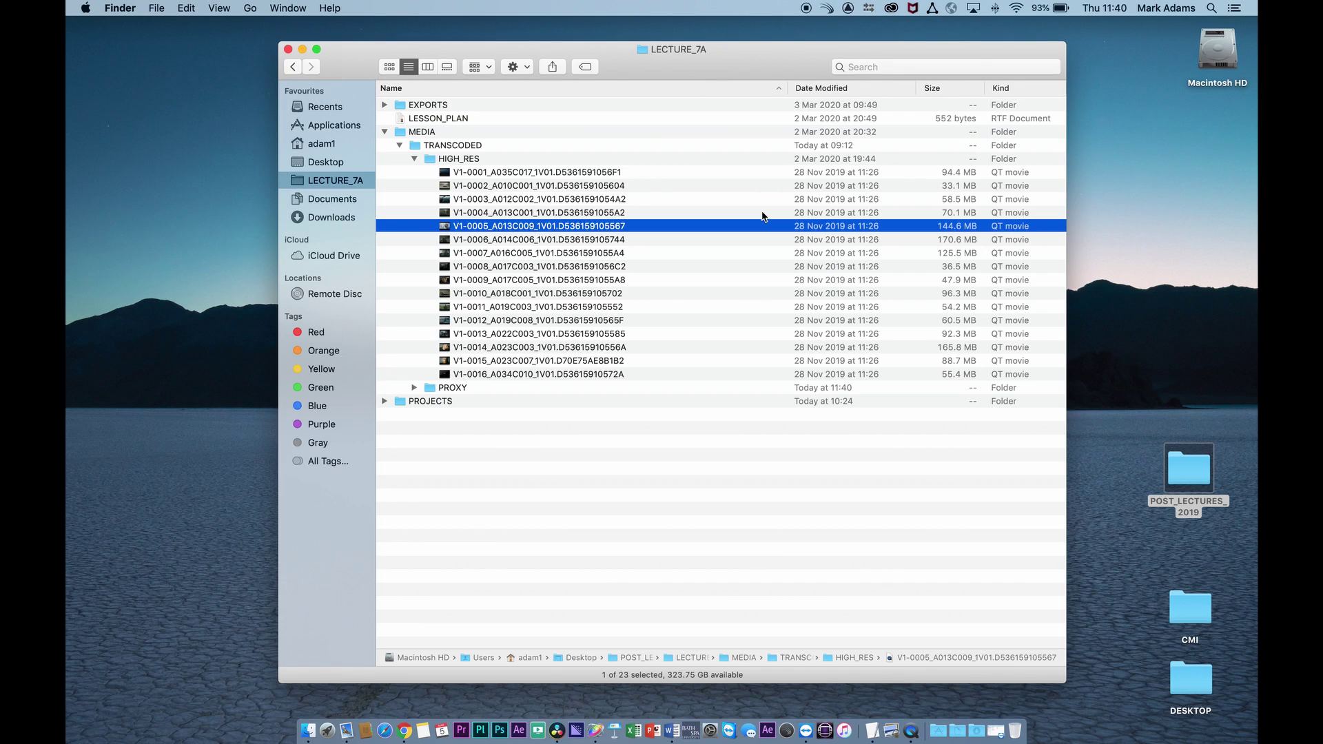
pyautogui.click(414, 388)
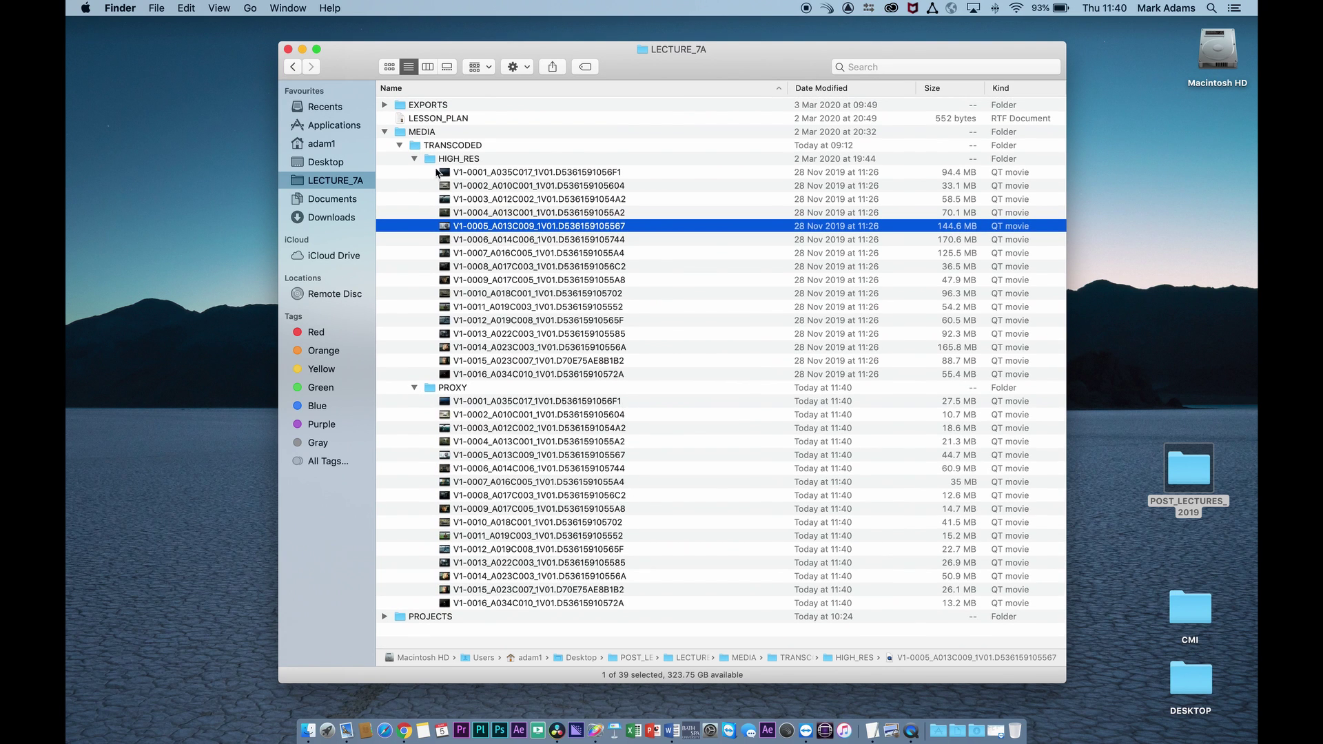
pyautogui.click(444, 173)
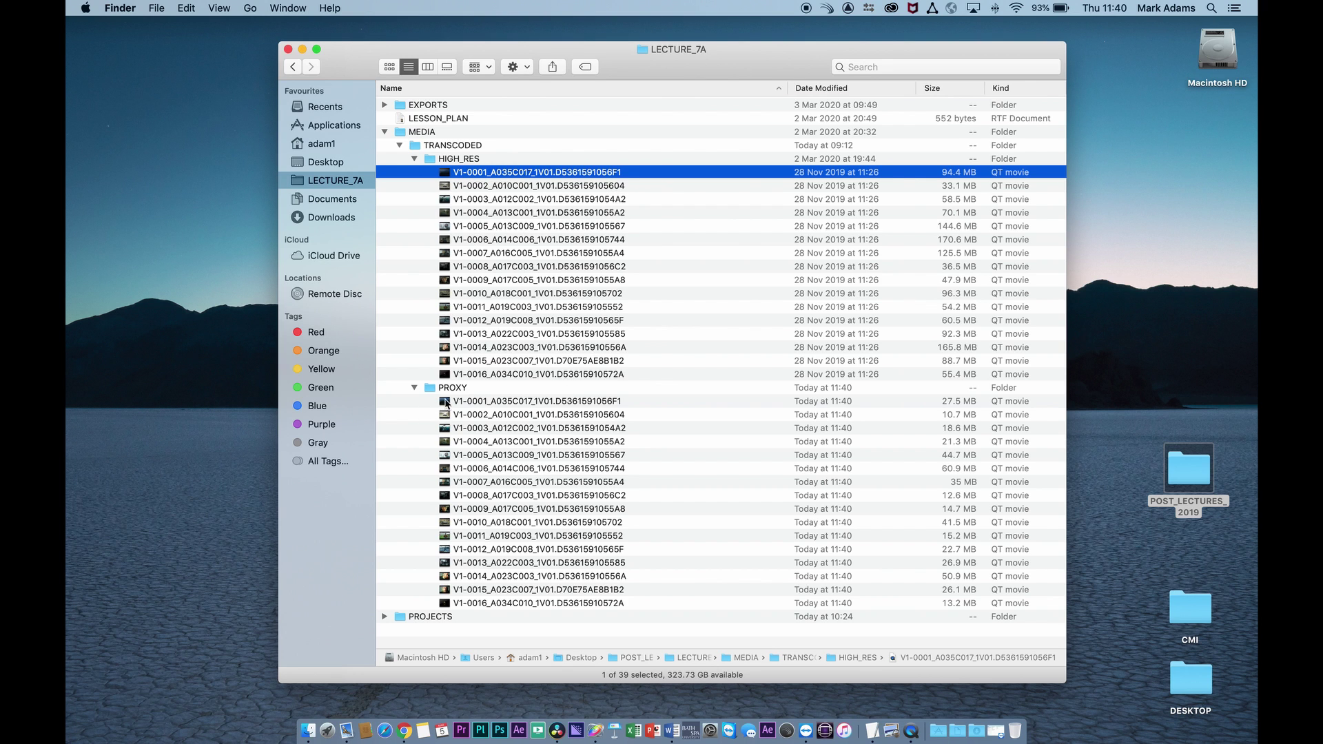
pyautogui.click(446, 403)
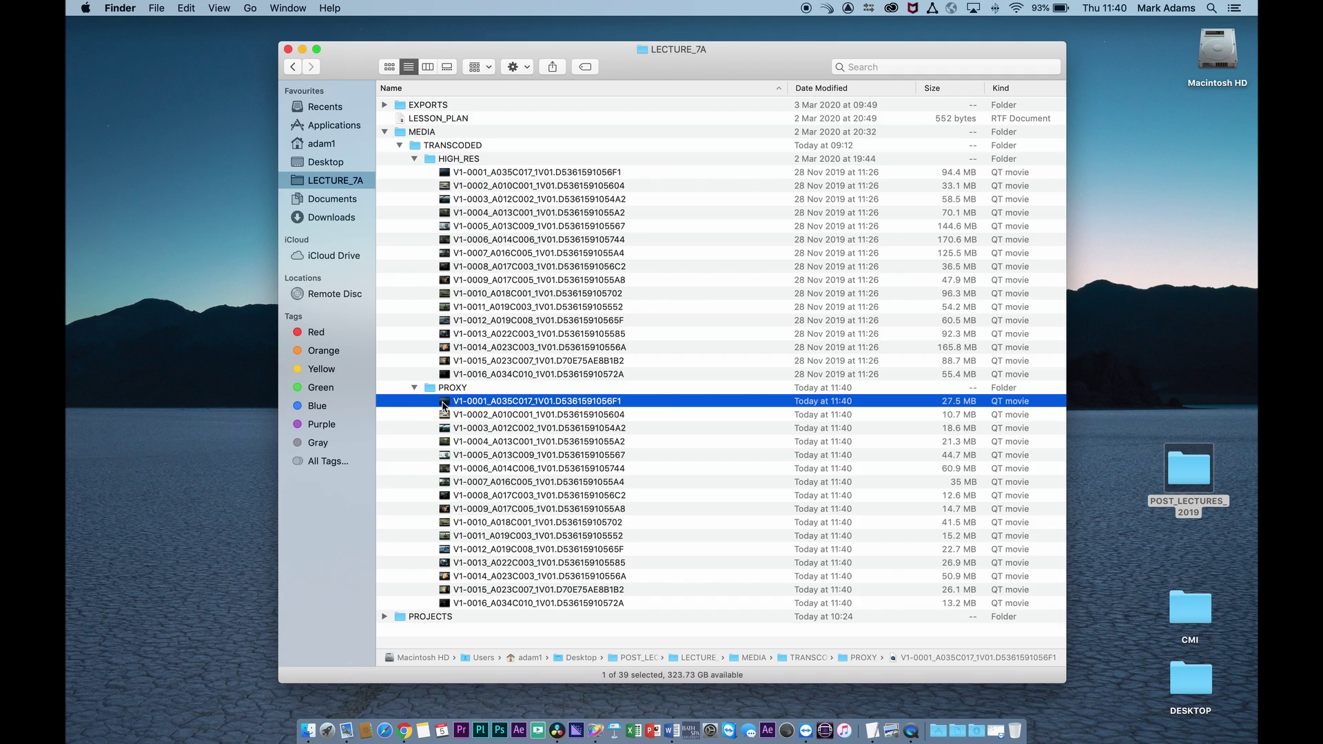
# Play the V1-0001 proxy in QuickTime with controls clear of the burn-in, then close it and V1-0002.
pyautogui.doubleClick(444, 406)
pyautogui.press('space')
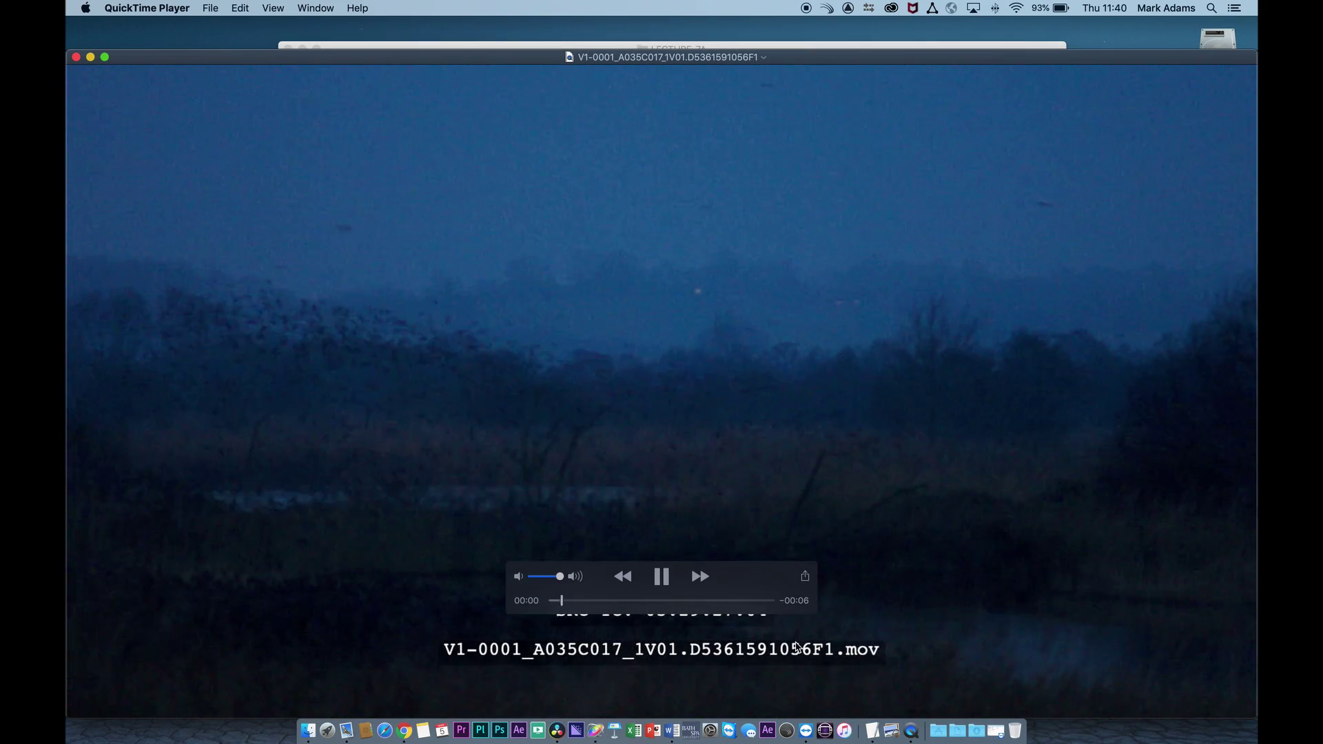
pyautogui.moveTo(758, 579); pyautogui.dragTo(753, 550)
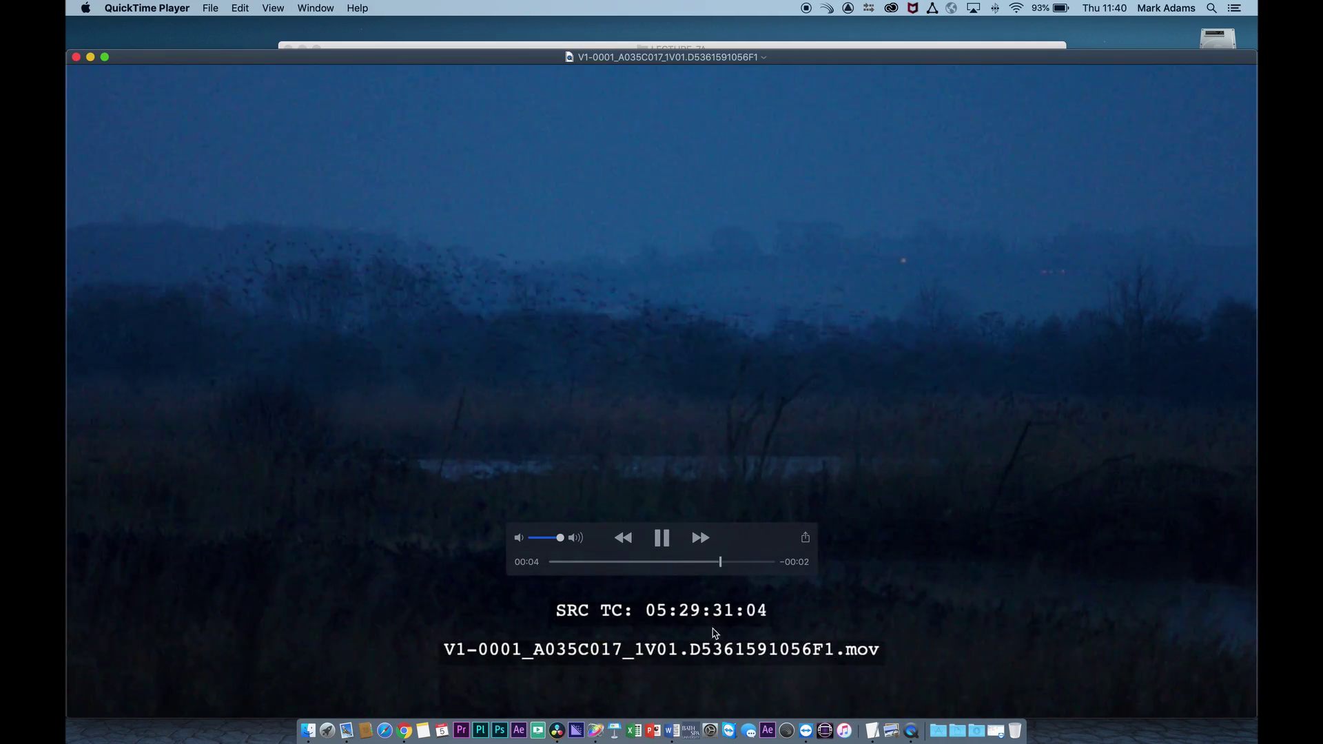
pyautogui.click(76, 58)
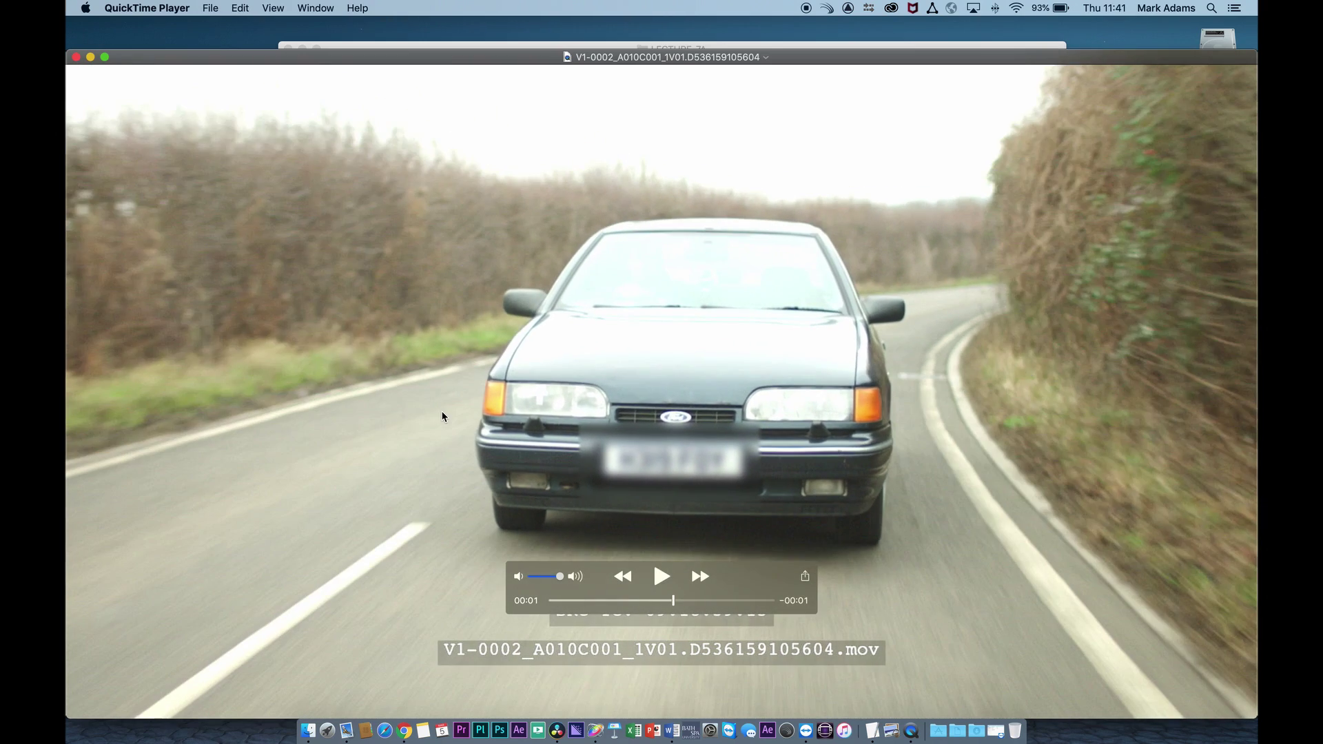
pyautogui.click(76, 57)
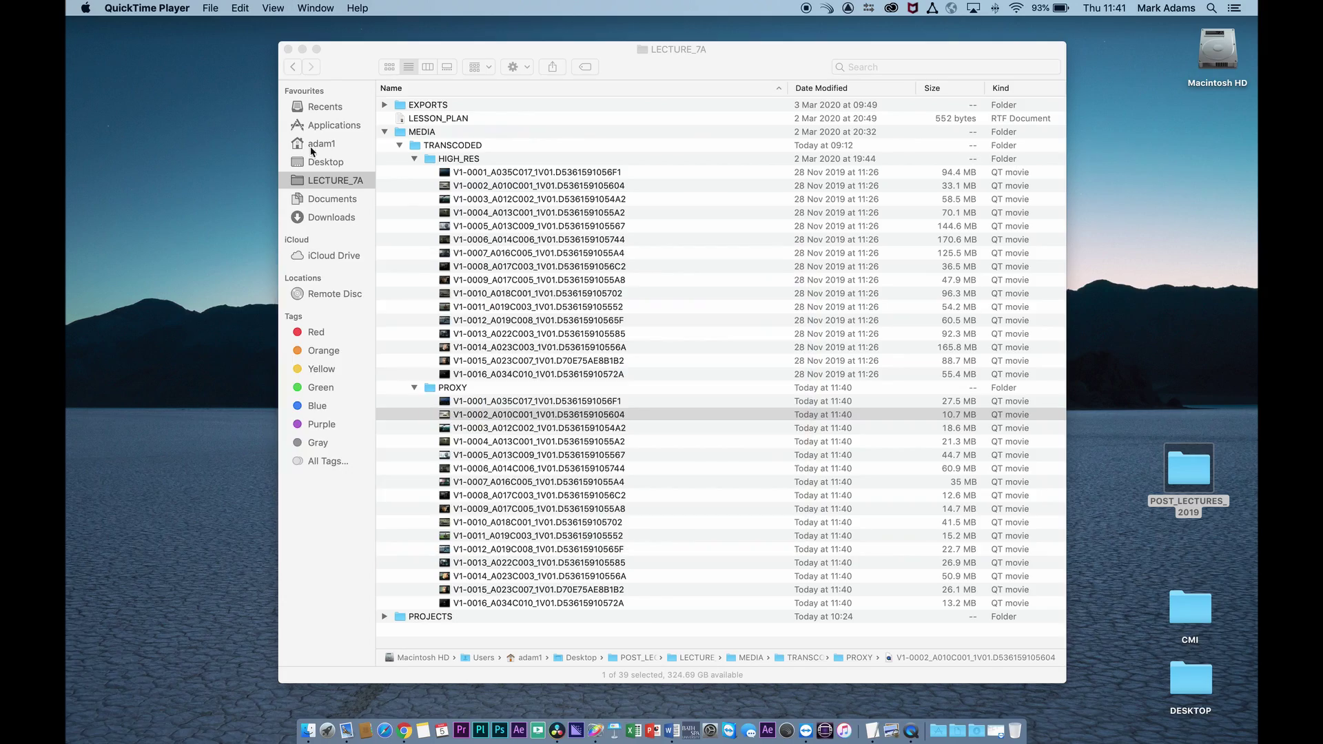